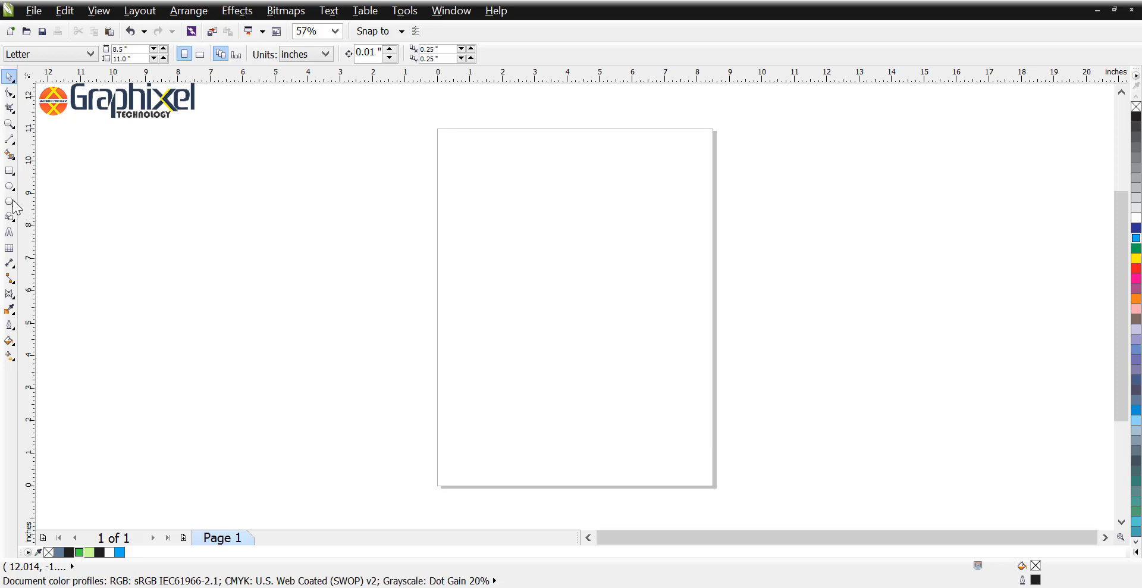
Step: Draw a circle about 5.63 inches in diameter on the page
{"action": "left_click", "coordinate": [9, 186]}
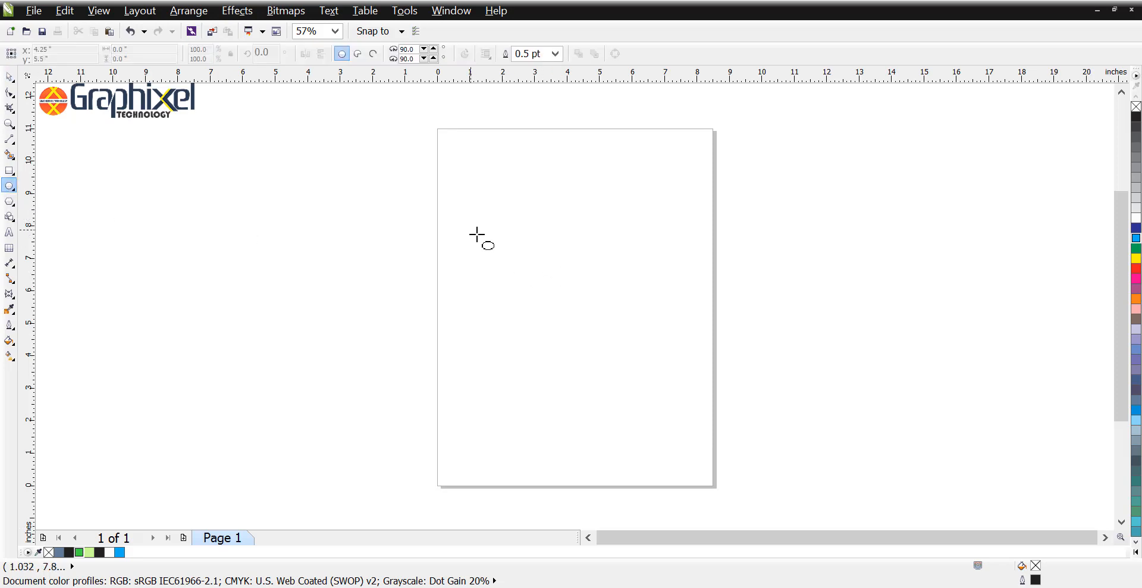
{"action": "left_click_drag", "start_coordinate": [472, 231], "coordinate": [653, 378]}
{"action": "key", "text": "space"}
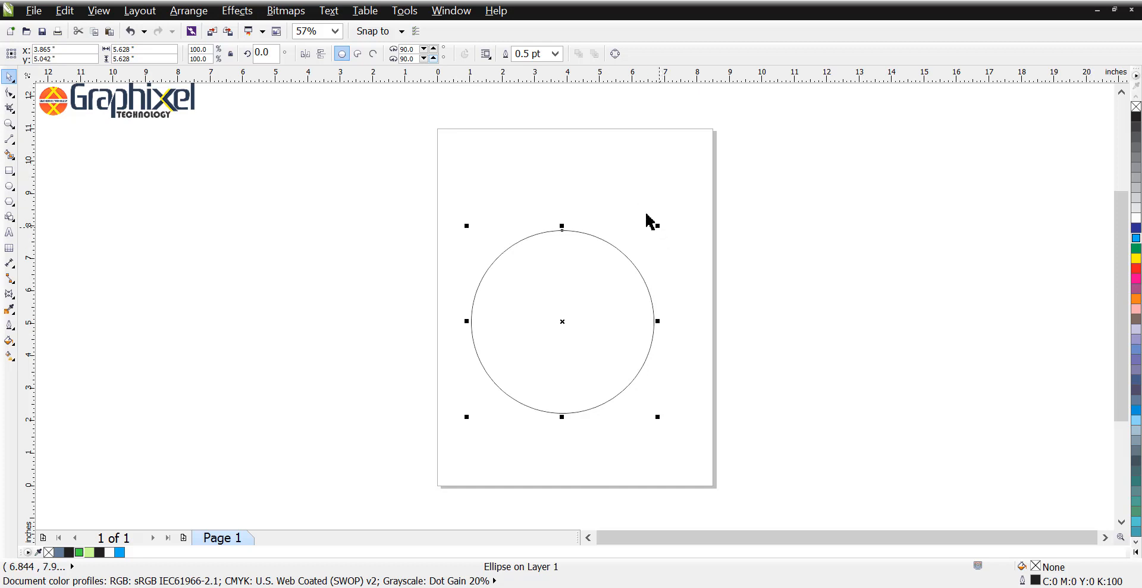
Step: Convert the circle to an open arc with its gap facing right, running from about 38.9 to 321.1 degrees
{"action": "left_click", "coordinate": [357, 54]}
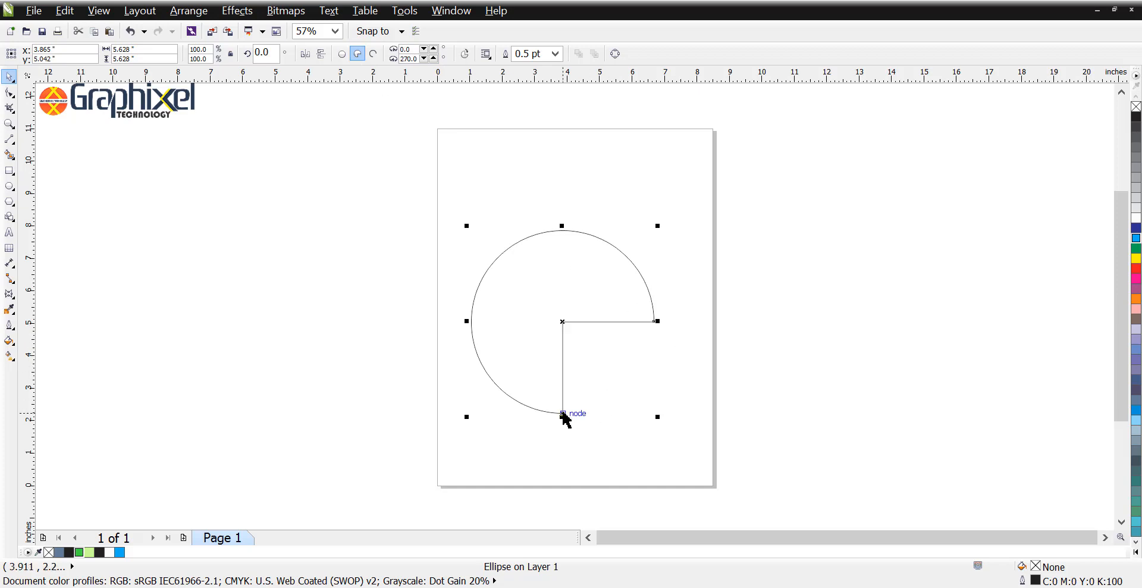
{"action": "left_click", "coordinate": [9, 94]}
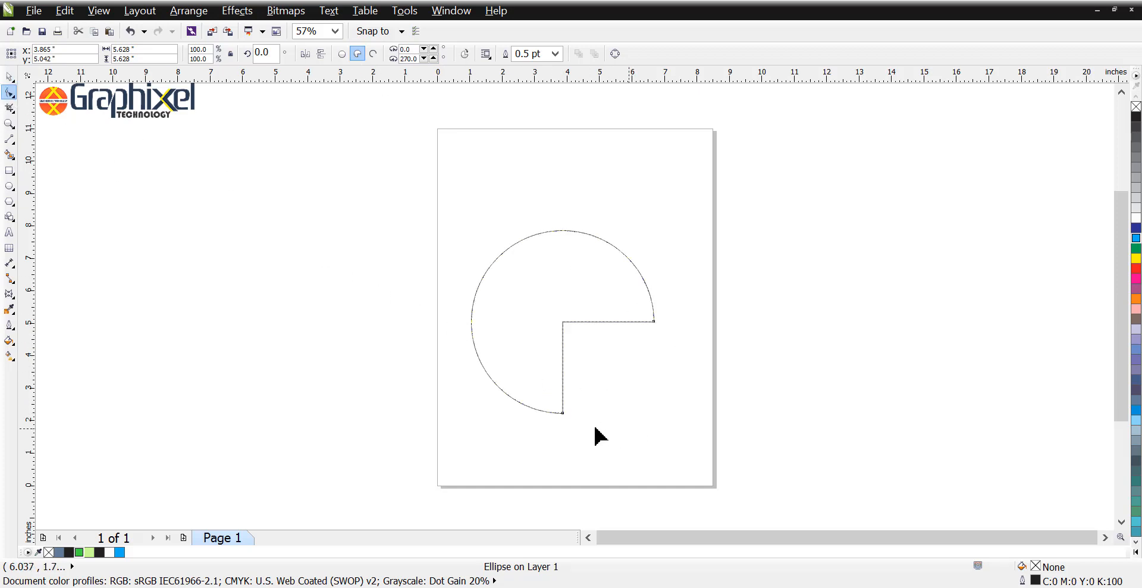
{"action": "left_click_drag", "start_coordinate": [558, 414], "coordinate": [664, 360]}
{"action": "left_click_drag", "start_coordinate": [653, 319], "coordinate": [657, 266]}
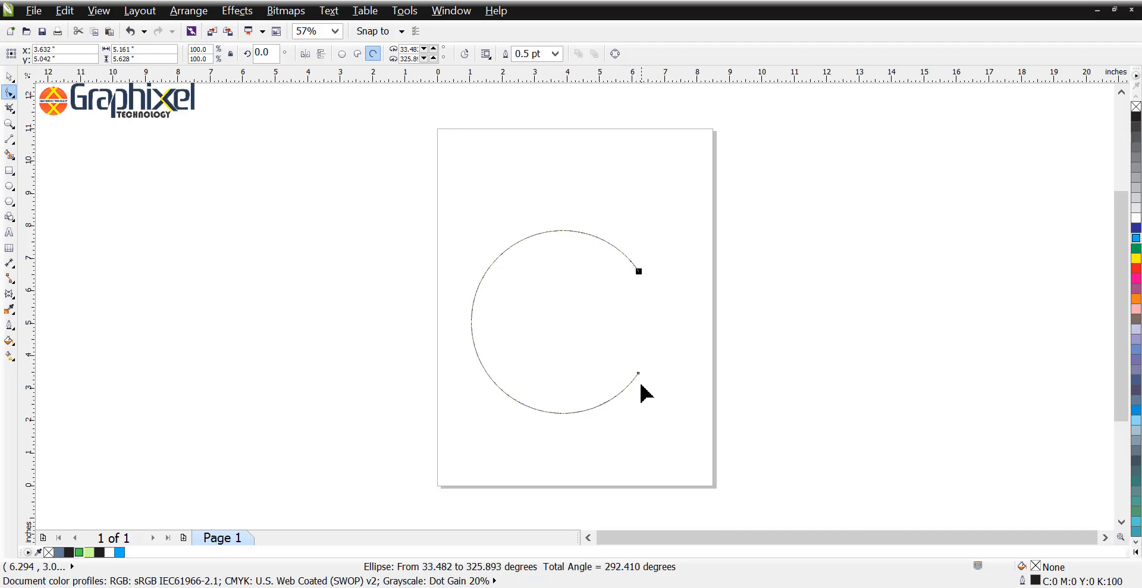
{"action": "left_click_drag", "start_coordinate": [638, 374], "coordinate": [639, 383]}
{"action": "left_click_drag", "start_coordinate": [639, 272], "coordinate": [640, 262]}
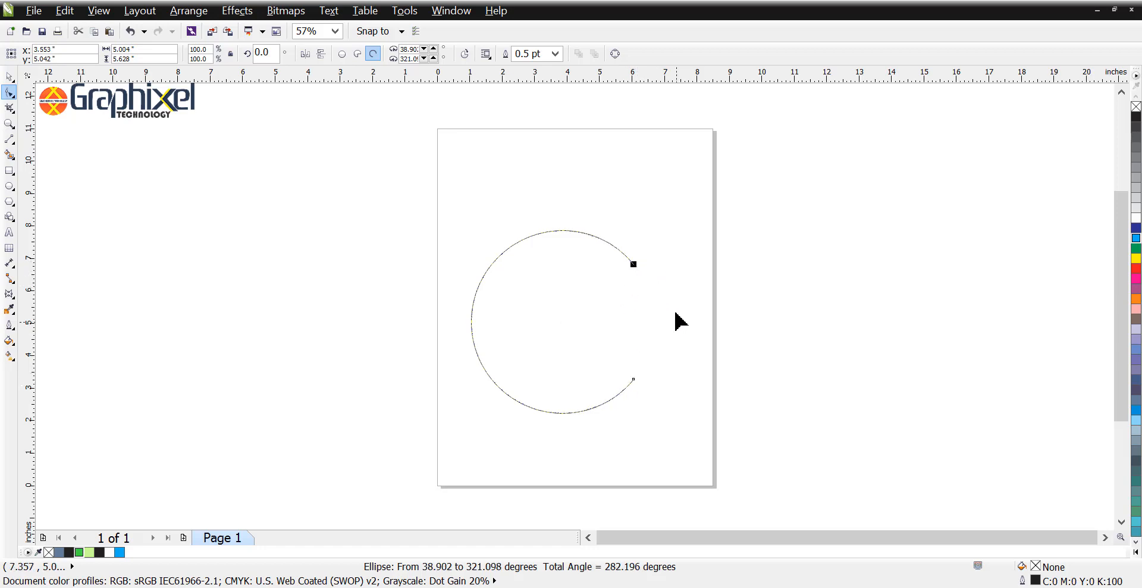
{"action": "key", "text": "space"}
Step: Create a smaller copy of the arc inside the original, scaled to about 86.3 percent
{"action": "left_click", "coordinate": [636, 244]}
{"action": "left_click", "coordinate": [620, 253]}
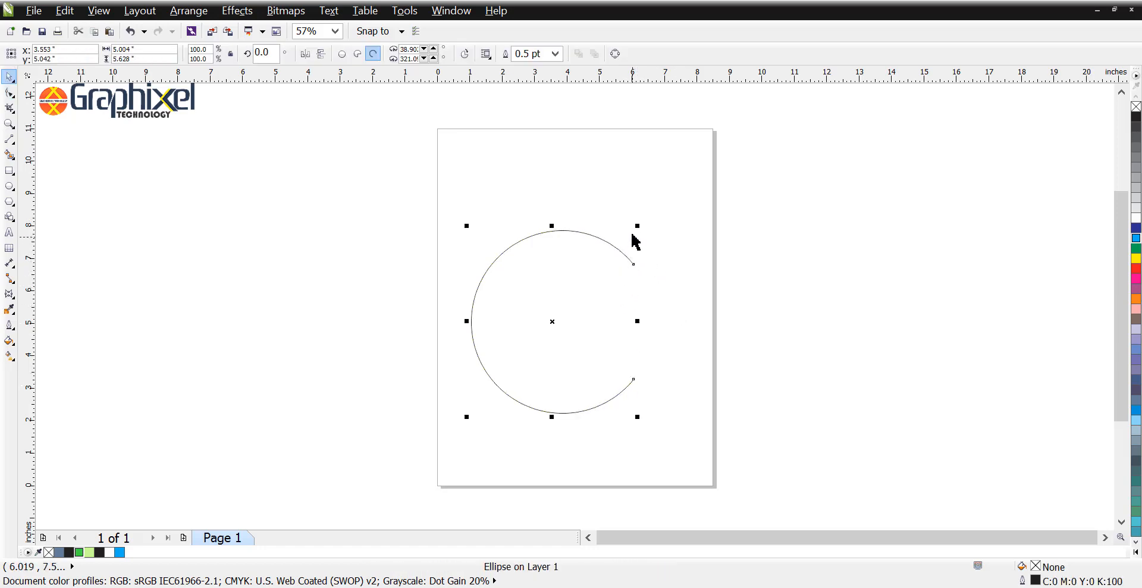
{"action": "left_click_drag", "start_coordinate": [638, 228], "coordinate": [637, 244]}
{"action": "key", "text": "ctrl+z"}
Step: Shorten both ends of the inner arc so it runs from about 45.6 to 314.3 degrees
{"action": "scroll", "coordinate": [631, 275], "scroll_direction": "up", "scroll_amount": 4}
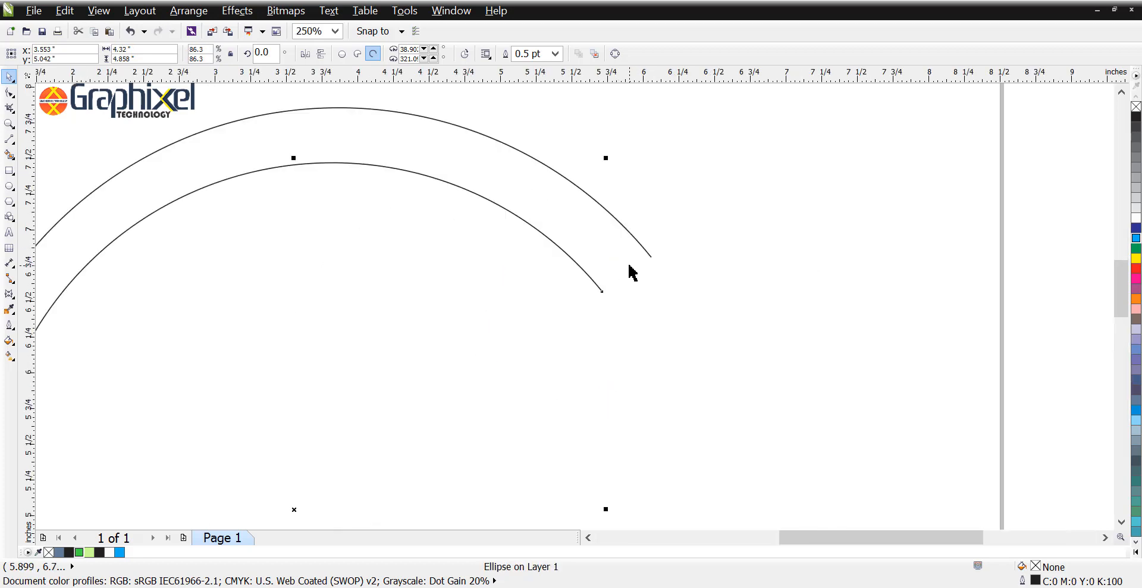
{"action": "key", "text": "F10"}
{"action": "left_click_drag", "start_coordinate": [602, 291], "coordinate": [598, 246]}
{"action": "scroll", "coordinate": [721, 247], "scroll_direction": "down", "scroll_amount": 2}
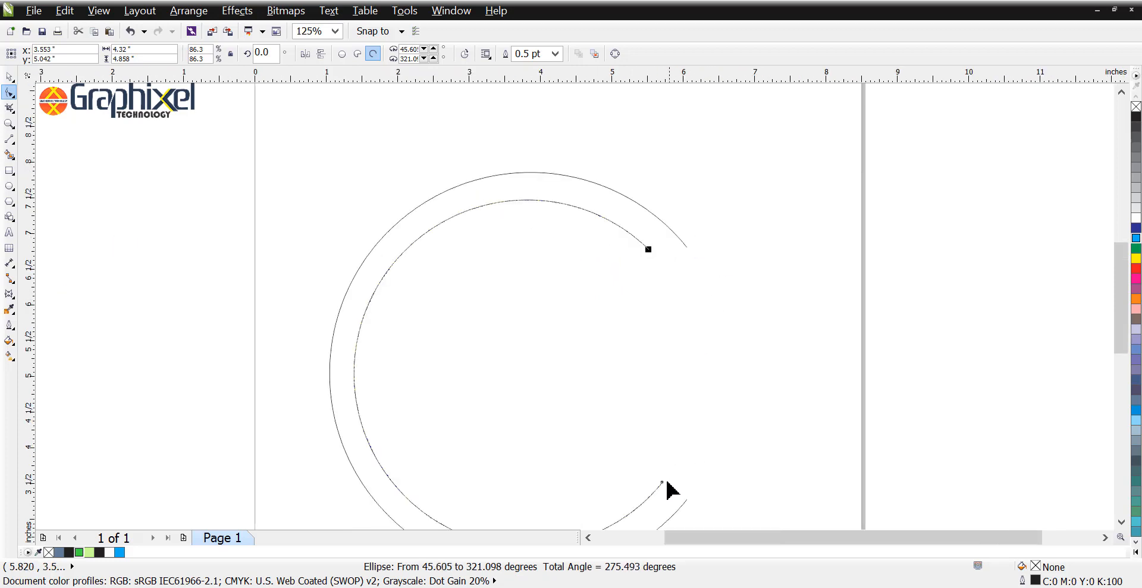
{"action": "left_click_drag", "start_coordinate": [662, 481], "coordinate": [657, 506]}
{"action": "key", "text": "space"}
{"action": "left_click", "coordinate": [691, 392]}
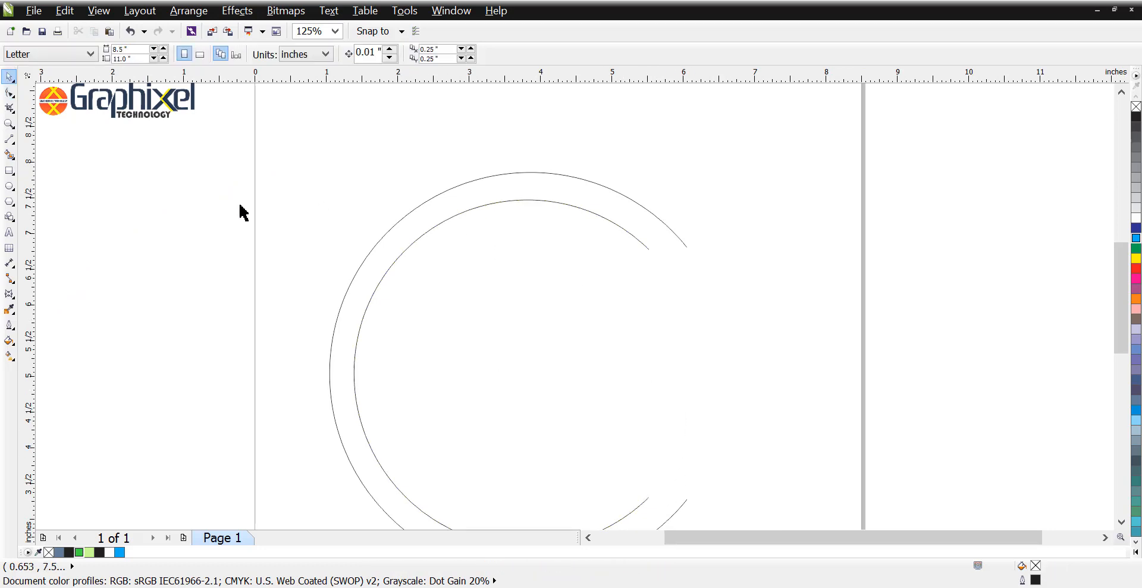
Step: Draw a horizontal line about 0.64 inch long at the upper opening and place its right end on the outer arc's upper endpoint
{"action": "left_click", "coordinate": [9, 138]}
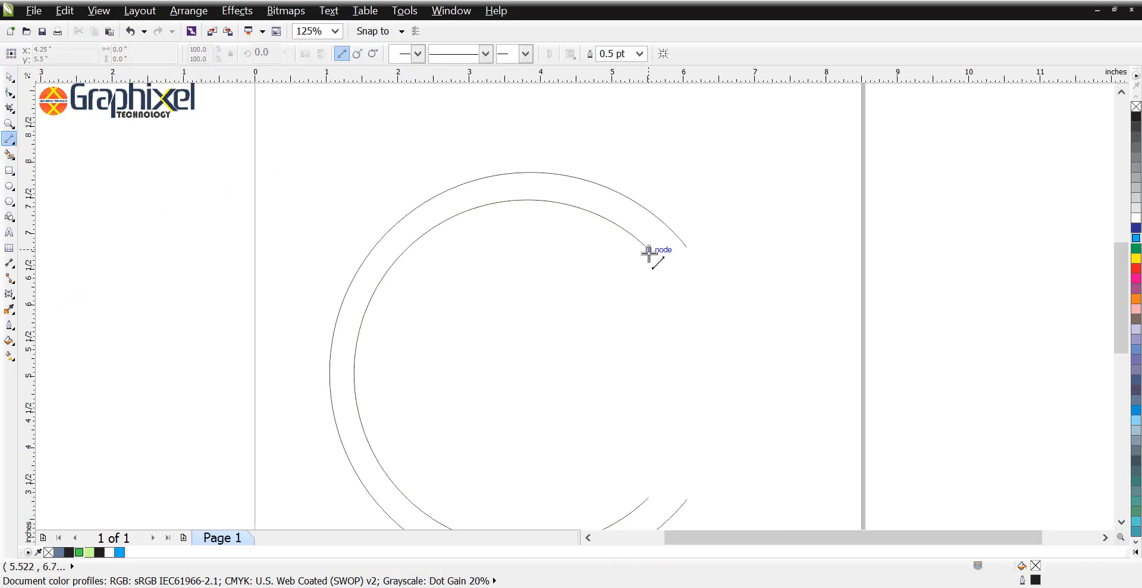
{"action": "left_click_drag", "start_coordinate": [649, 249], "coordinate": [694, 253]}
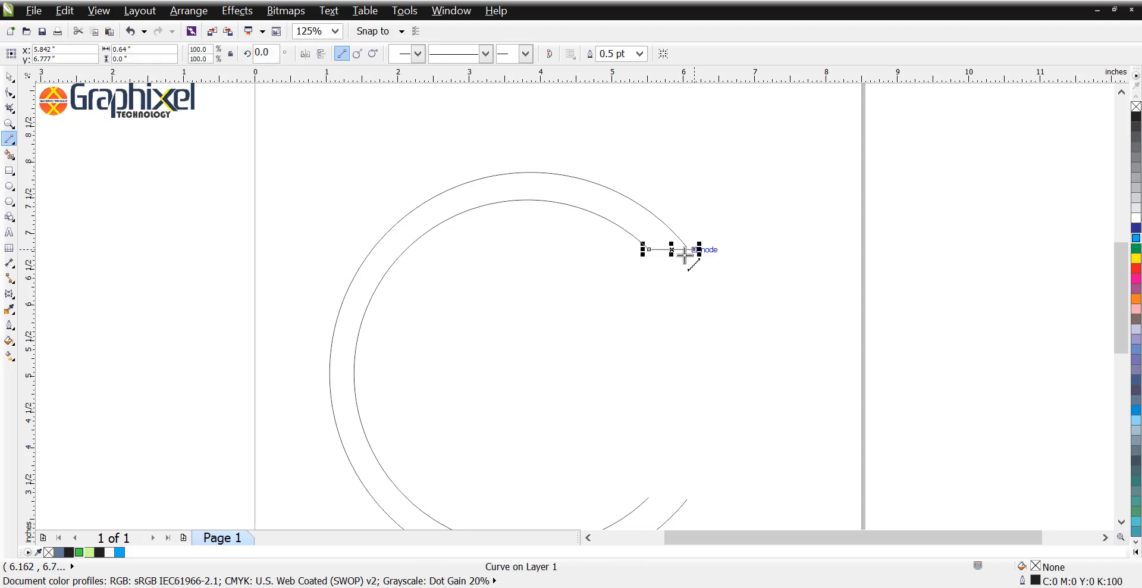
{"action": "scroll", "coordinate": [682, 255], "scroll_direction": "up", "scroll_amount": 3}
{"action": "key", "text": "space"}
{"action": "left_click_drag", "start_coordinate": [645, 203], "coordinate": [592, 181]}
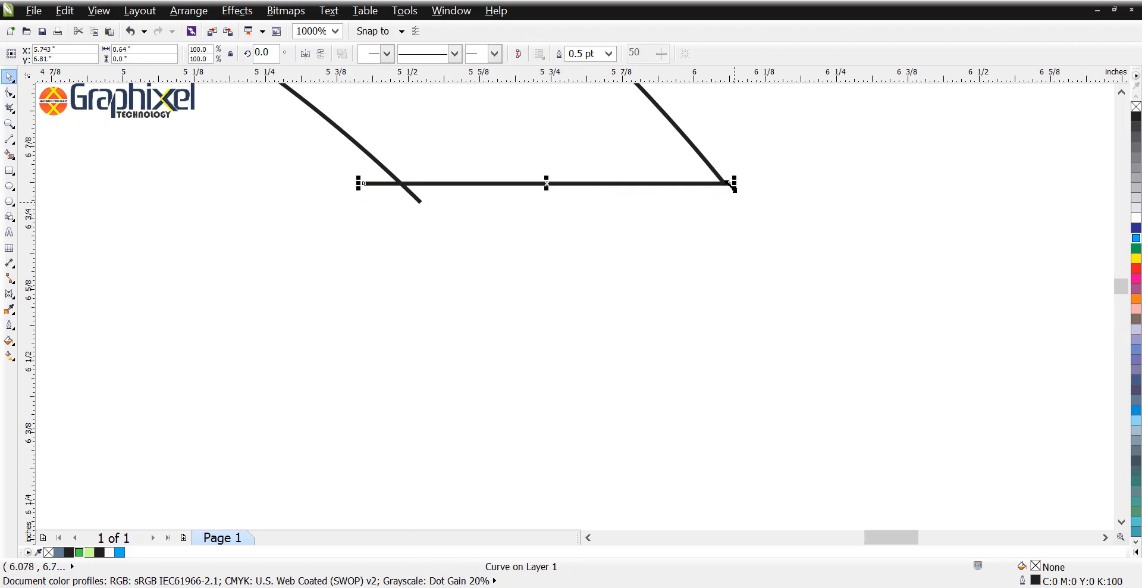
{"action": "scroll", "coordinate": [727, 182], "scroll_direction": "up", "scroll_amount": 2}
{"action": "mouse_move", "coordinate": [721, 223]}
{"action": "left_mouse_down"}
{"action": "mouse_move", "coordinate": [723, 303]}
{"action": "mouse_move", "coordinate": [708, 225]}
{"action": "left_mouse_up"}
{"action": "scroll", "coordinate": [839, 214], "scroll_direction": "down", "scroll_amount": 3}
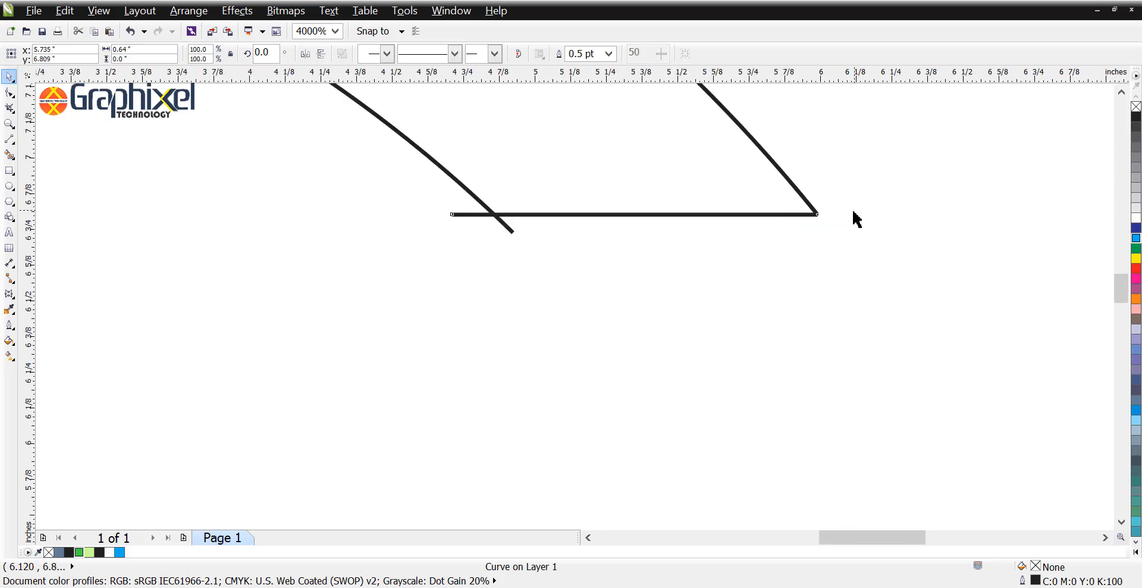
Step: Place a copy of the horizontal line at the lower opening with its right end on the outer arc's lower endpoint
{"action": "scroll", "coordinate": [857, 219], "scroll_direction": "down", "scroll_amount": 3}
{"action": "left_click_drag", "start_coordinate": [835, 212], "coordinate": [773, 246]}
{"action": "scroll", "coordinate": [779, 166], "scroll_direction": "down", "scroll_amount": 1}
{"action": "left_click_drag", "start_coordinate": [753, 146], "coordinate": [773, 424]}
{"action": "left_click_drag", "start_coordinate": [771, 379], "coordinate": [887, 229]}
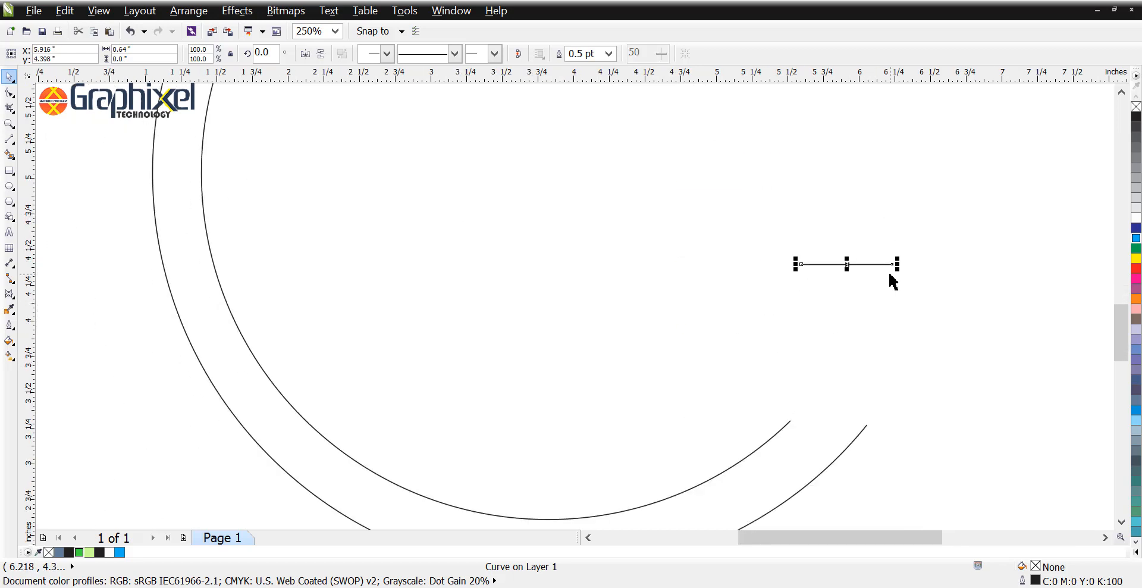
{"action": "left_click_drag", "start_coordinate": [894, 264], "coordinate": [867, 424]}
Step: Pull the inner arc's lower end back to the point where it crosses the lower horizontal line
{"action": "left_click", "coordinate": [795, 421]}
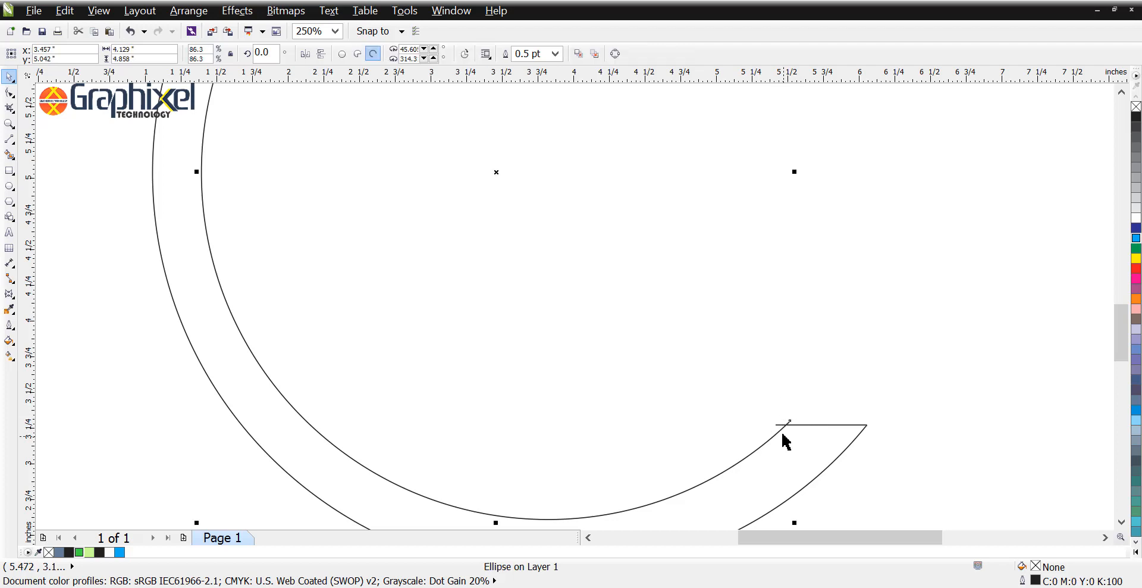
{"action": "key", "text": "space"}
{"action": "key", "text": "space"}
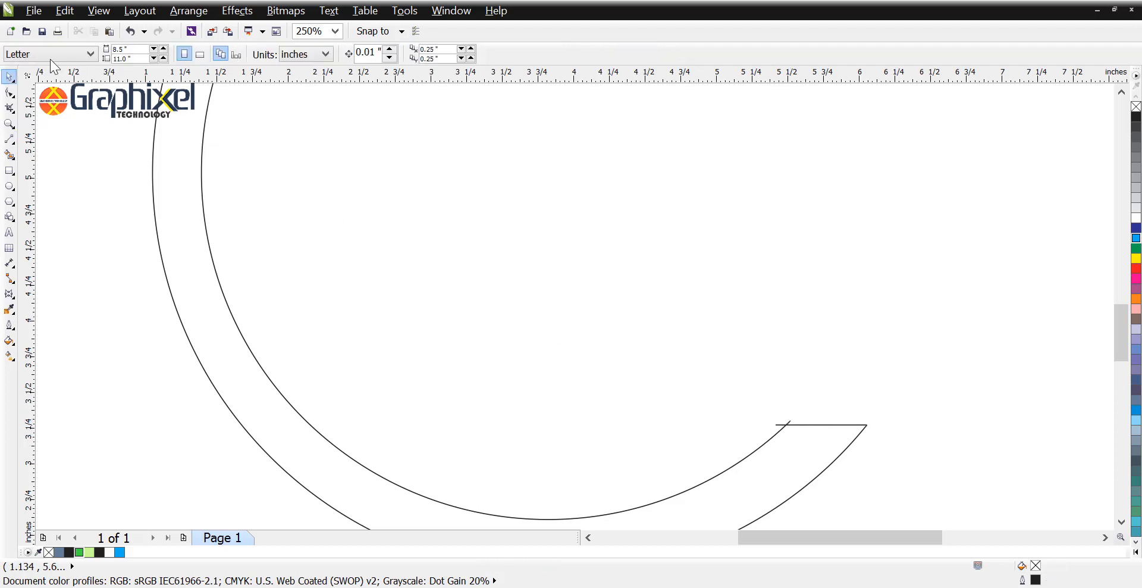
{"action": "left_click", "coordinate": [9, 93]}
{"action": "scroll", "coordinate": [744, 458], "scroll_direction": "up", "scroll_amount": 2}
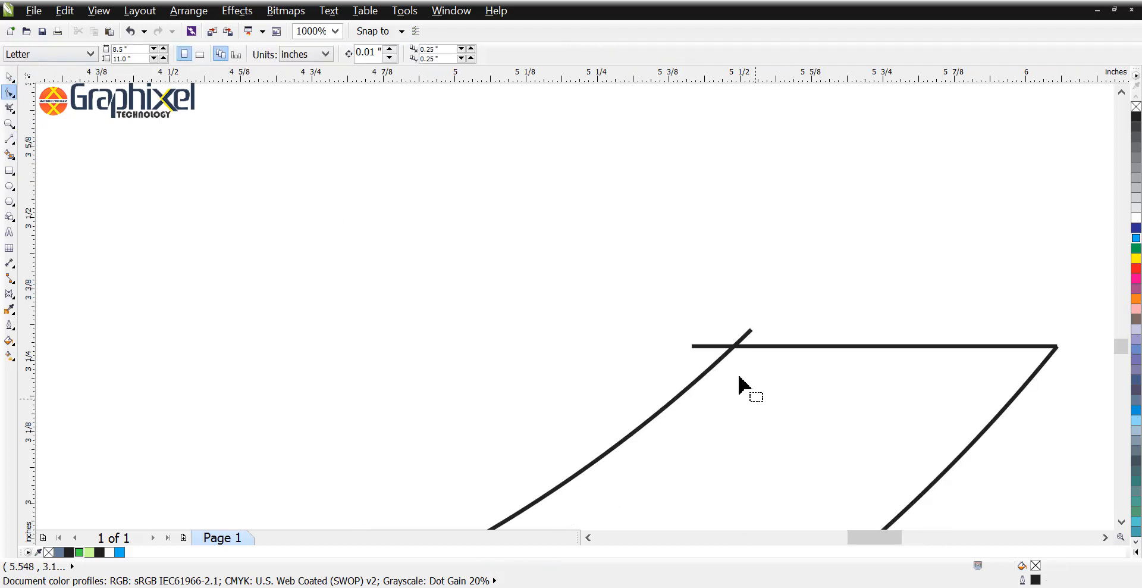
{"action": "left_click", "coordinate": [747, 337]}
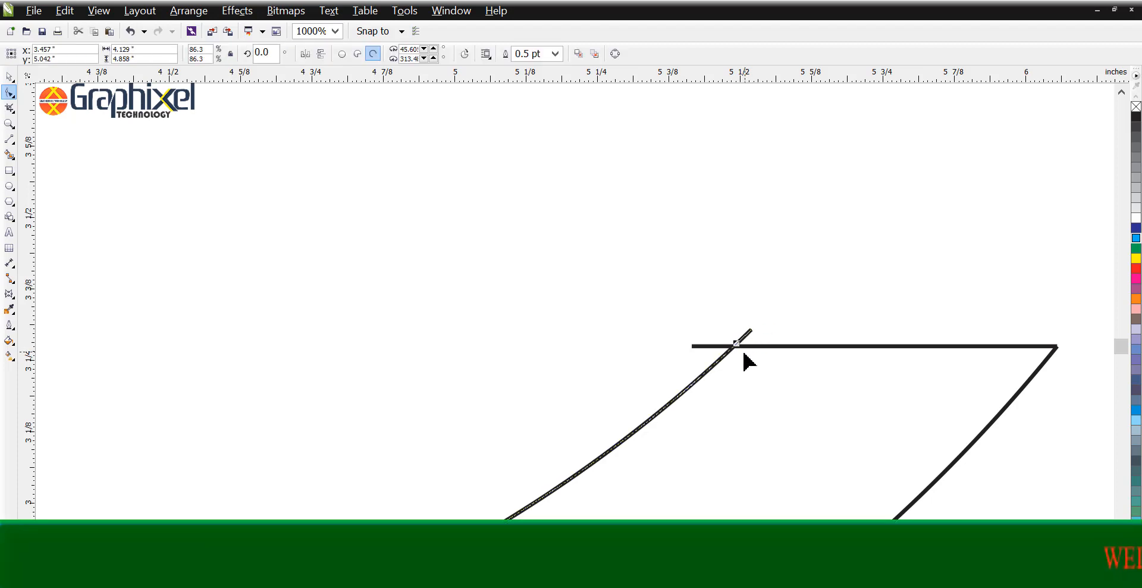
{"action": "key", "text": "space"}
{"action": "scroll", "coordinate": [767, 308], "scroll_direction": "down", "scroll_amount": 3}
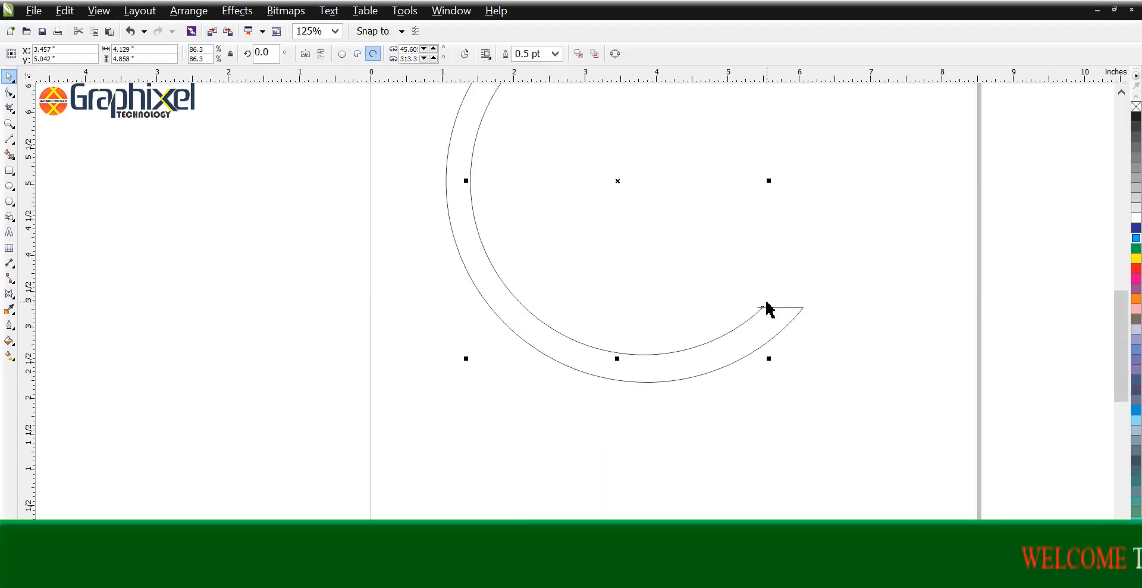
{"action": "scroll", "coordinate": [805, 222], "scroll_direction": "down", "scroll_amount": 1}
{"action": "scroll", "coordinate": [810, 184], "scroll_direction": "up", "scroll_amount": 2}
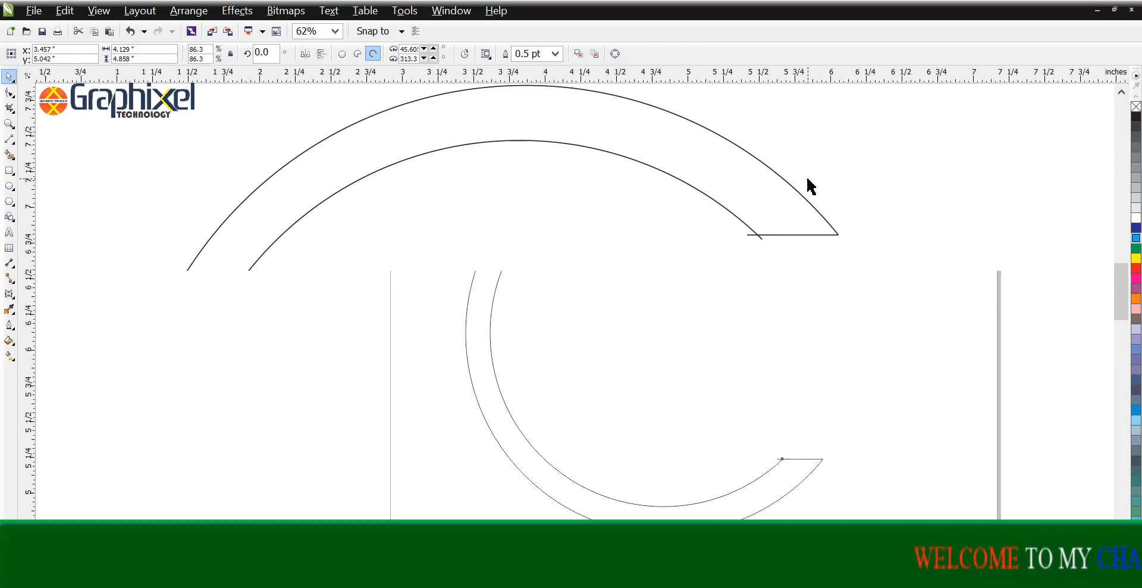
{"action": "left_click", "coordinate": [884, 209]}
{"action": "left_click", "coordinate": [9, 156]}
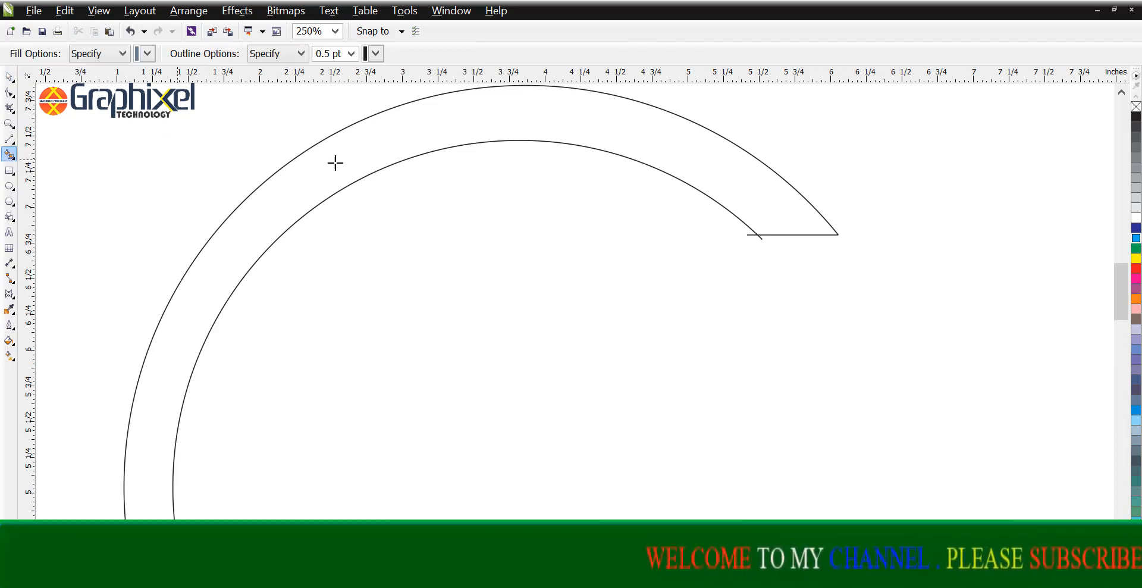
{"action": "key", "text": "space"}
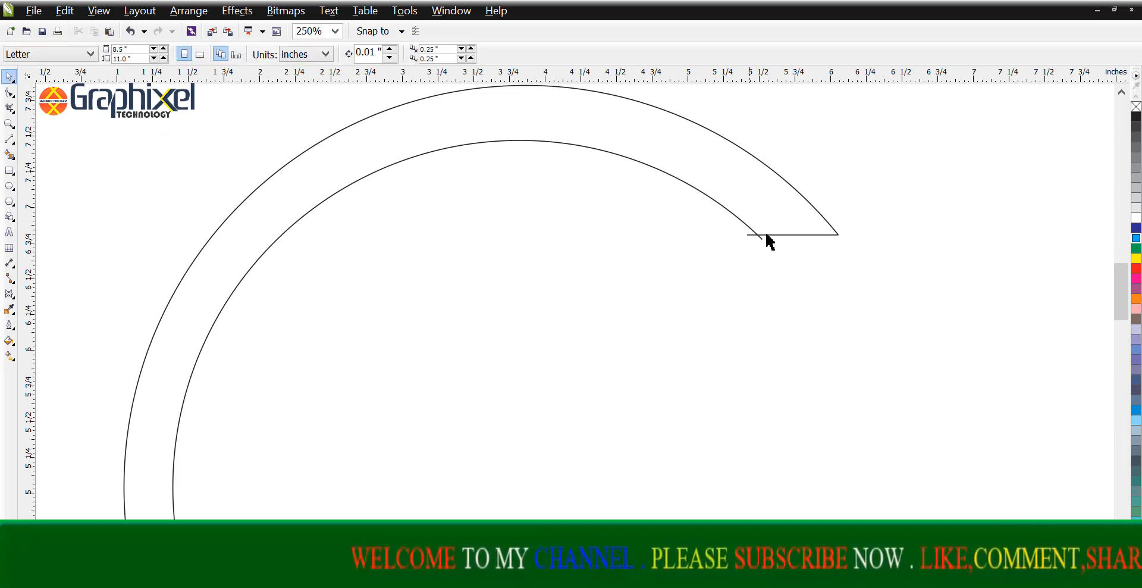
{"action": "key", "text": "space"}
{"action": "scroll", "coordinate": [764, 238], "scroll_direction": "up", "scroll_amount": 2}
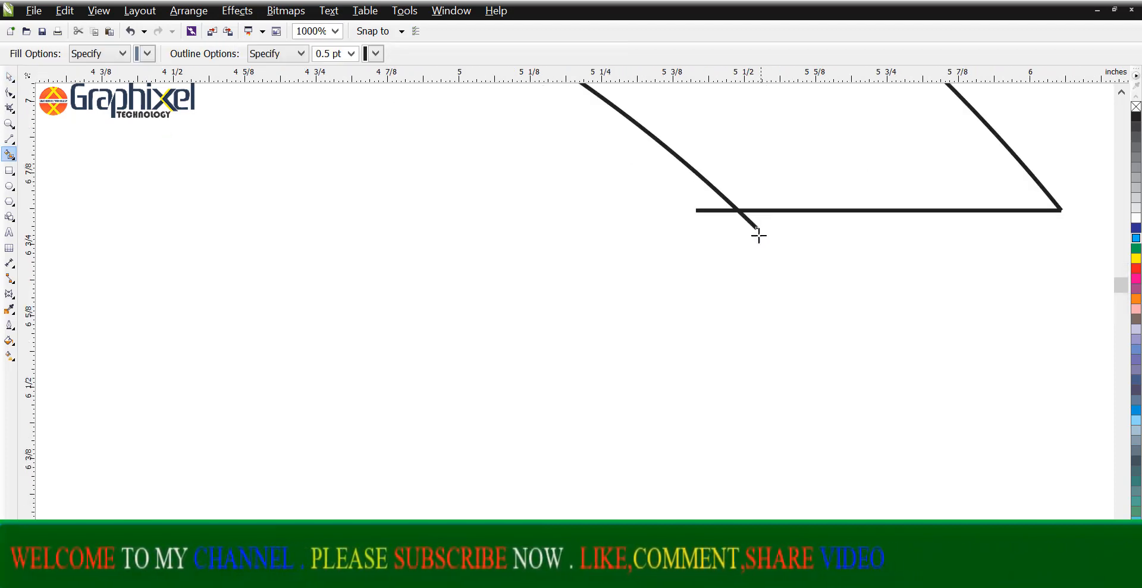
{"action": "key", "text": "space"}
Step: Bring the inner arc's upper end and the upper line's left end together at the point where they cross
{"action": "left_click", "coordinate": [9, 93]}
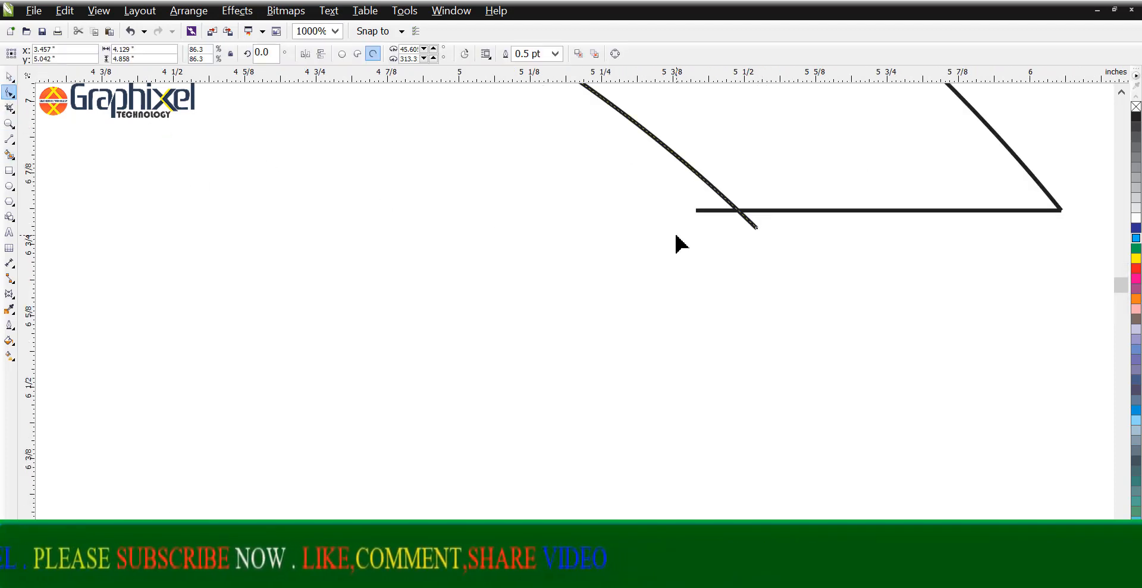
{"action": "left_click_drag", "start_coordinate": [756, 227], "coordinate": [716, 208]}
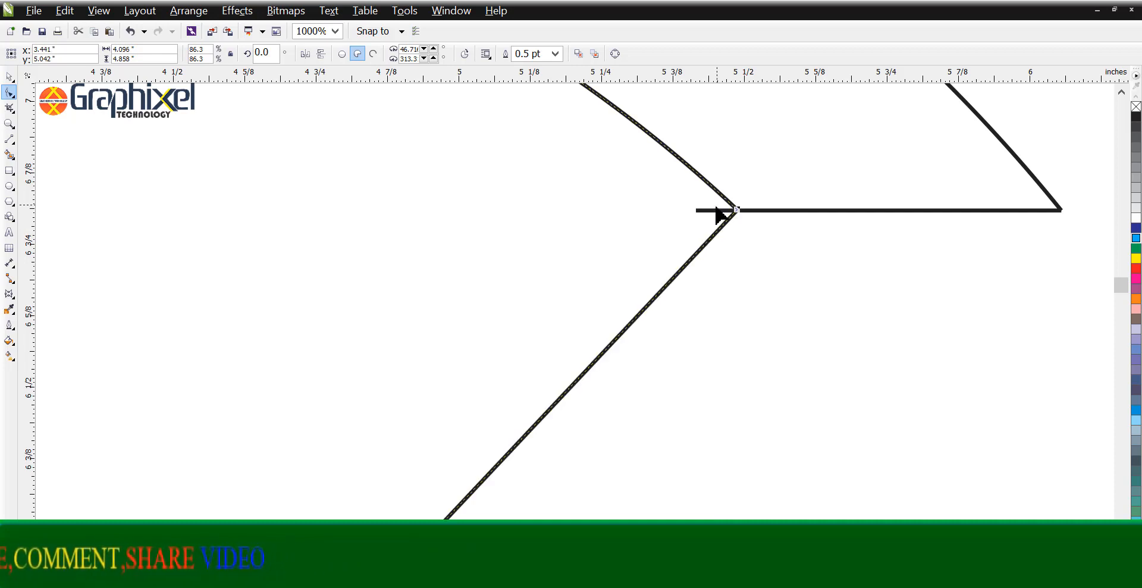
{"action": "left_click", "coordinate": [718, 210]}
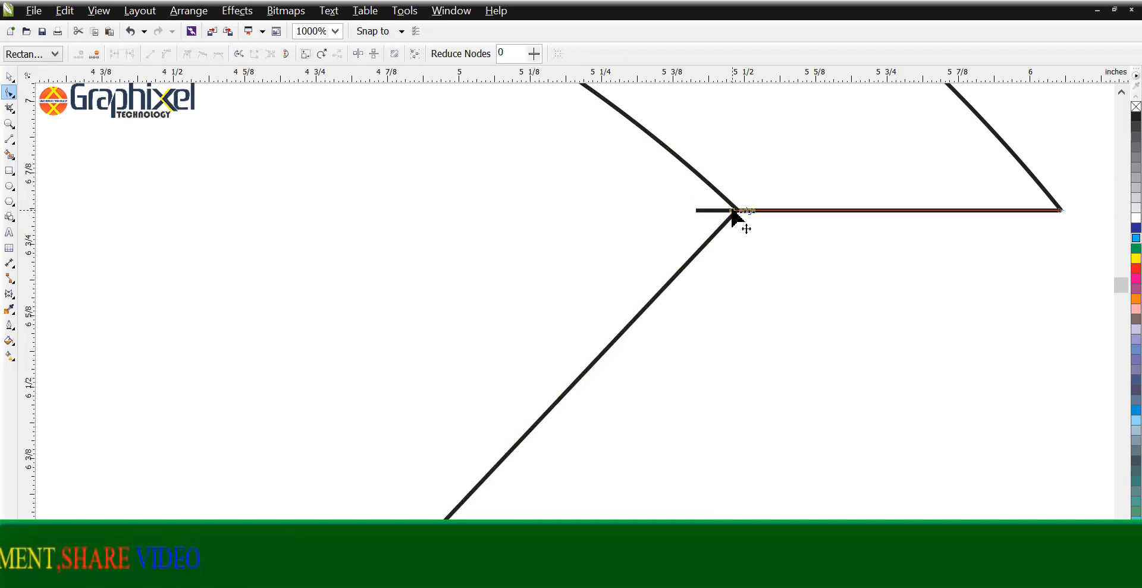
Step: Shorten the lower horizontal line so its left end meets the inner arc's lower end
{"action": "scroll", "coordinate": [815, 234], "scroll_direction": "down", "scroll_amount": 4}
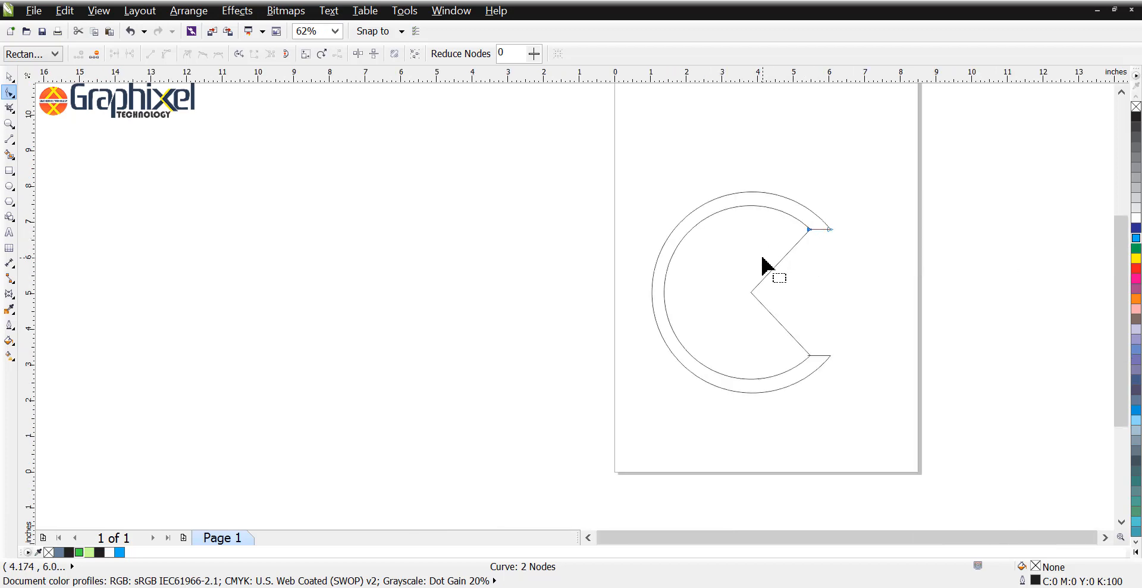
{"action": "scroll", "coordinate": [810, 369], "scroll_direction": "up", "scroll_amount": 5}
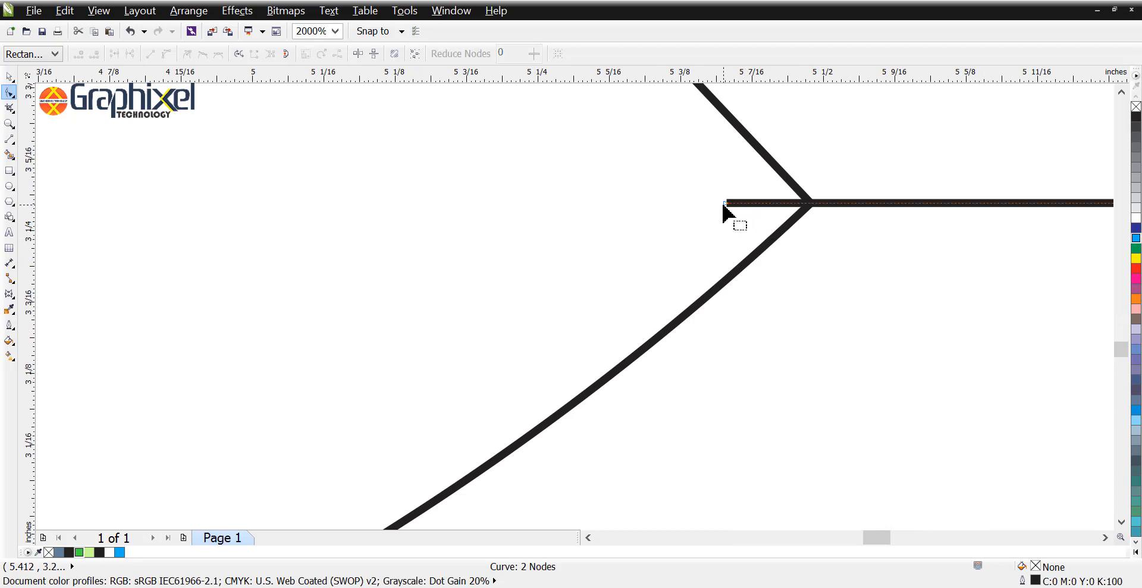
{"action": "left_click_drag", "start_coordinate": [726, 203], "coordinate": [808, 204]}
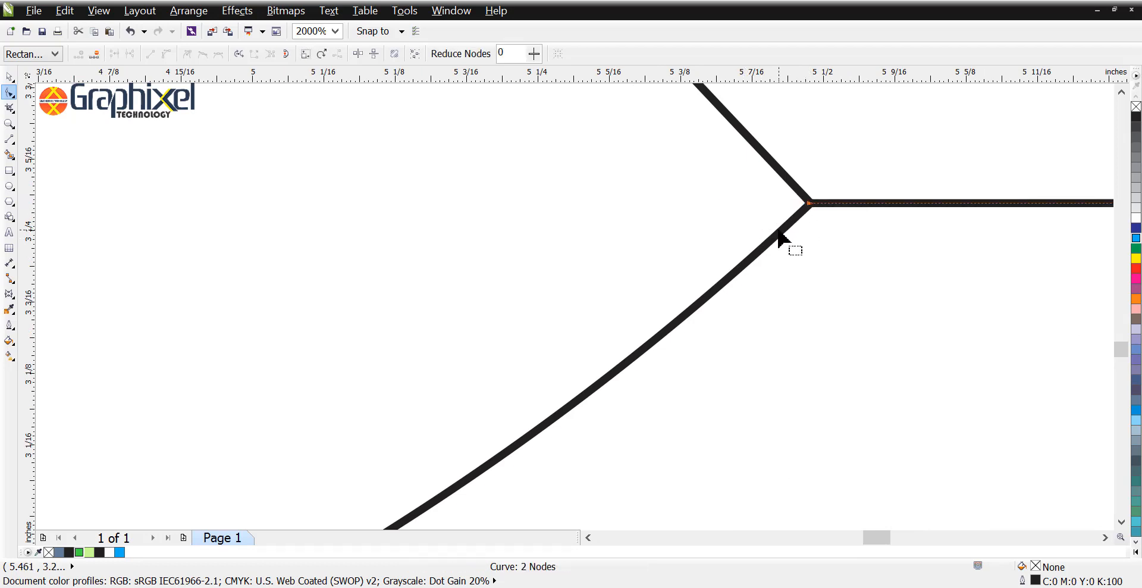
{"action": "scroll", "coordinate": [777, 229], "scroll_direction": "down", "scroll_amount": 3}
Step: Fill the C-shaped band between the two arcs with the Smart Fill tool
{"action": "key", "text": "space"}
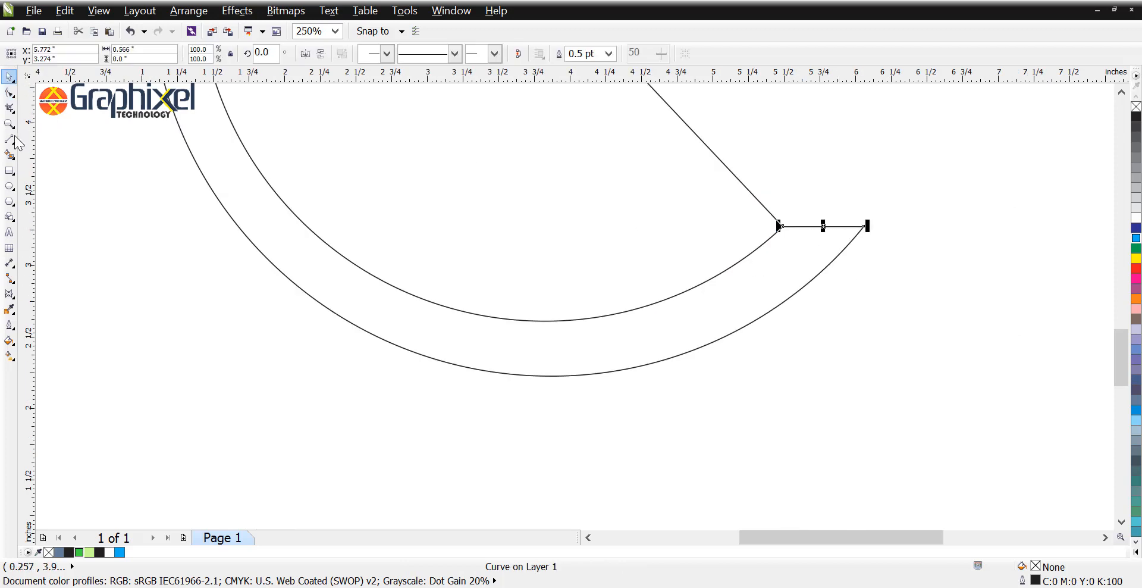
{"action": "left_click", "coordinate": [10, 156]}
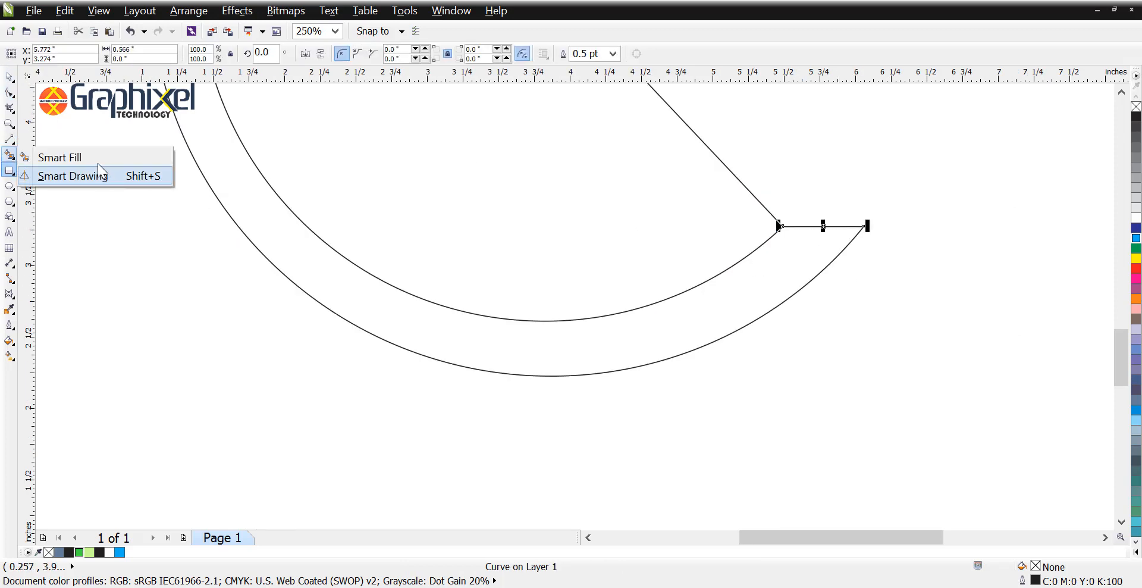
{"action": "left_click", "coordinate": [59, 157]}
{"action": "left_click", "coordinate": [235, 181]}
{"action": "scroll", "coordinate": [437, 277], "scroll_direction": "down", "scroll_amount": 3}
{"action": "key", "text": "space"}
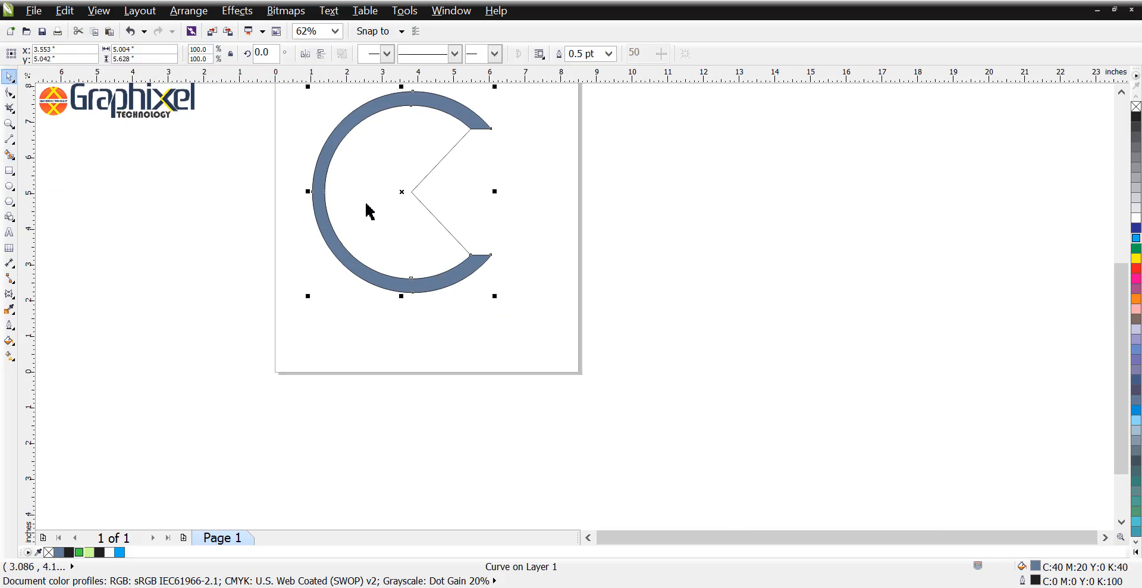
Step: Move the filled C shape off the page to the right and delete the inner arc and both short lines
{"action": "left_click_drag", "start_coordinate": [402, 192], "coordinate": [670, 192]}
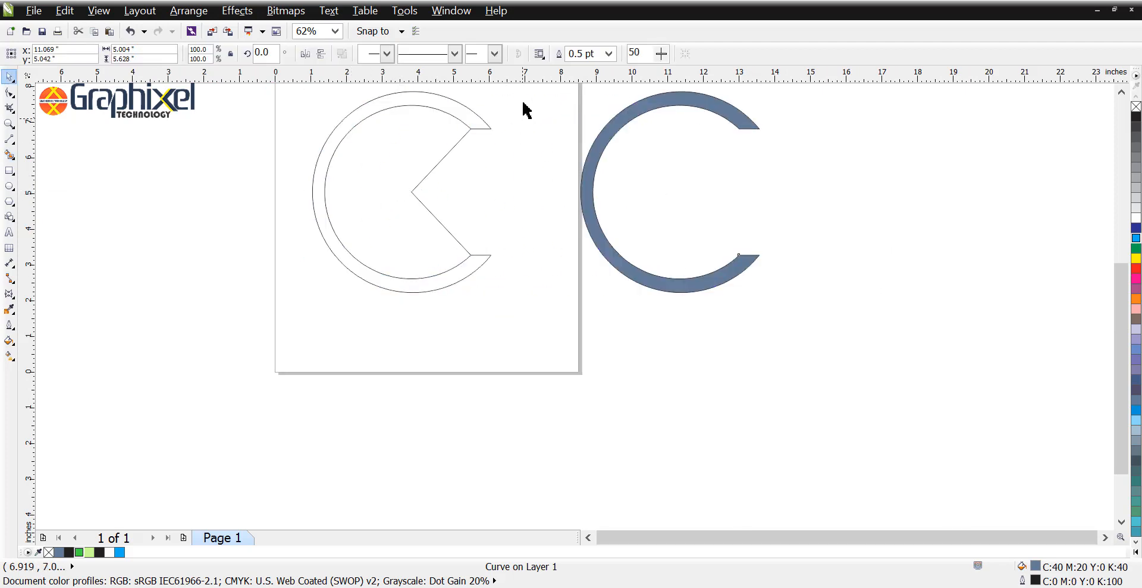
{"action": "left_click_drag", "start_coordinate": [524, 91], "coordinate": [199, 371]}
{"action": "key", "text": "Delete"}
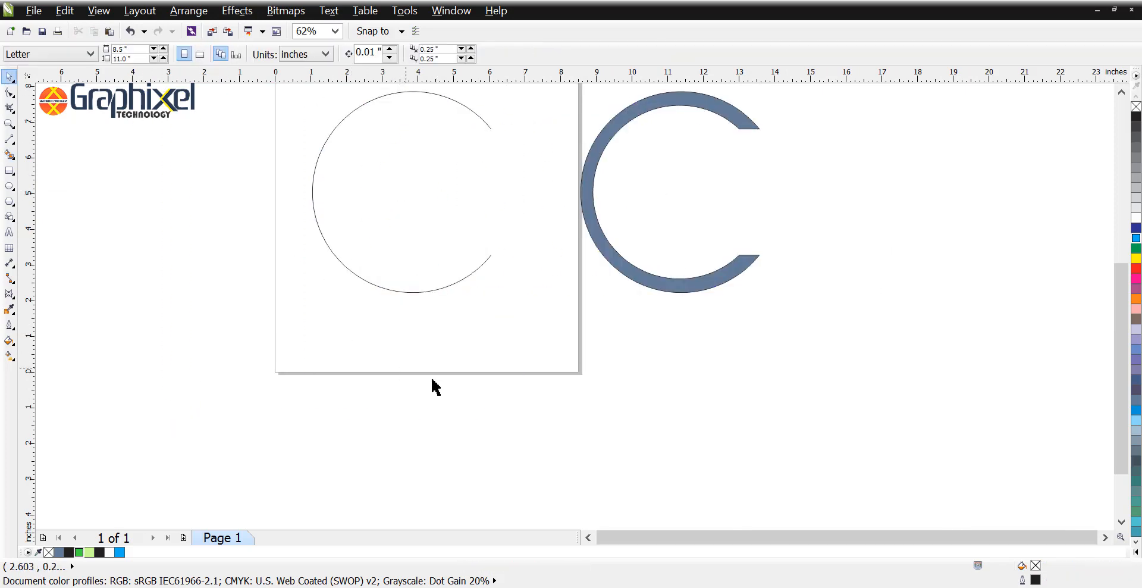
Step: Delete the remaining outer arc and place the filled C shape at the centre of the page
{"action": "scroll", "coordinate": [439, 280], "scroll_direction": "down", "scroll_amount": 1}
{"action": "key", "text": "Delete"}
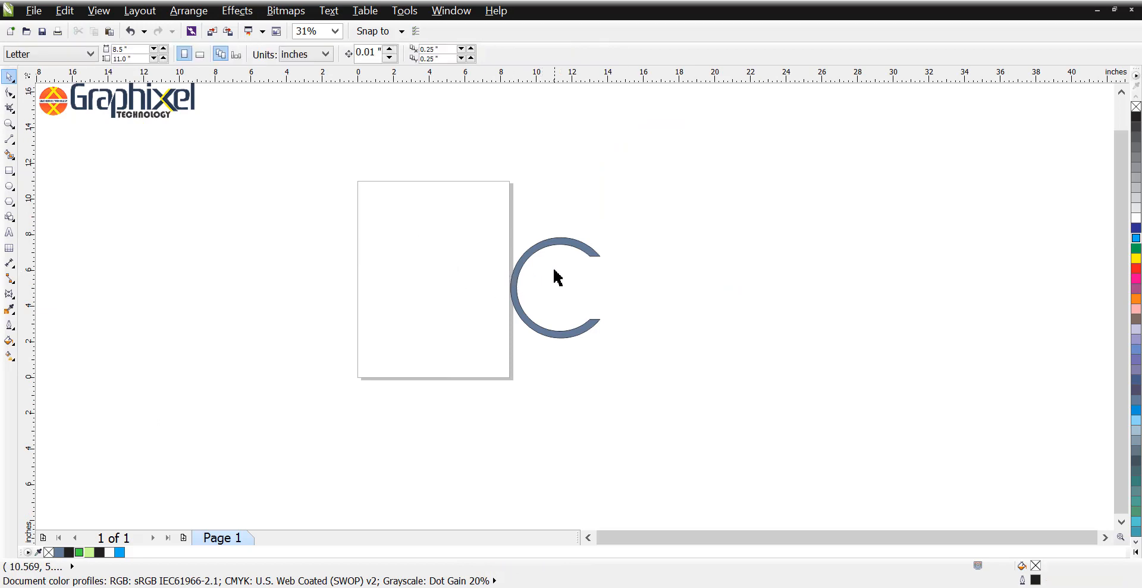
{"action": "left_click_drag", "start_coordinate": [513, 297], "coordinate": [383, 297]}
{"action": "key", "text": "p"}
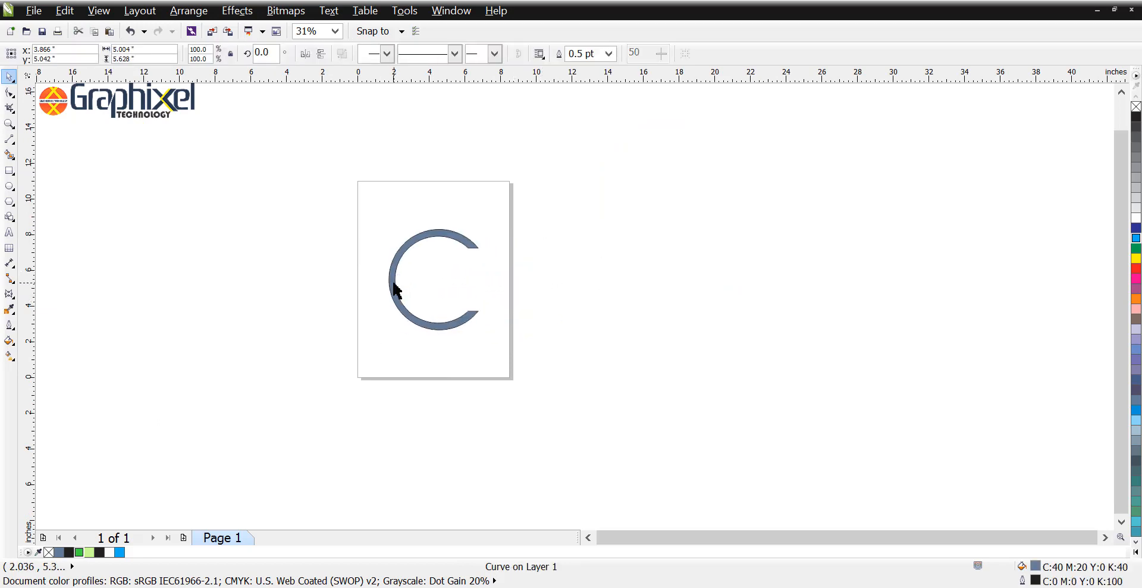
{"action": "key", "text": "shift+F2"}
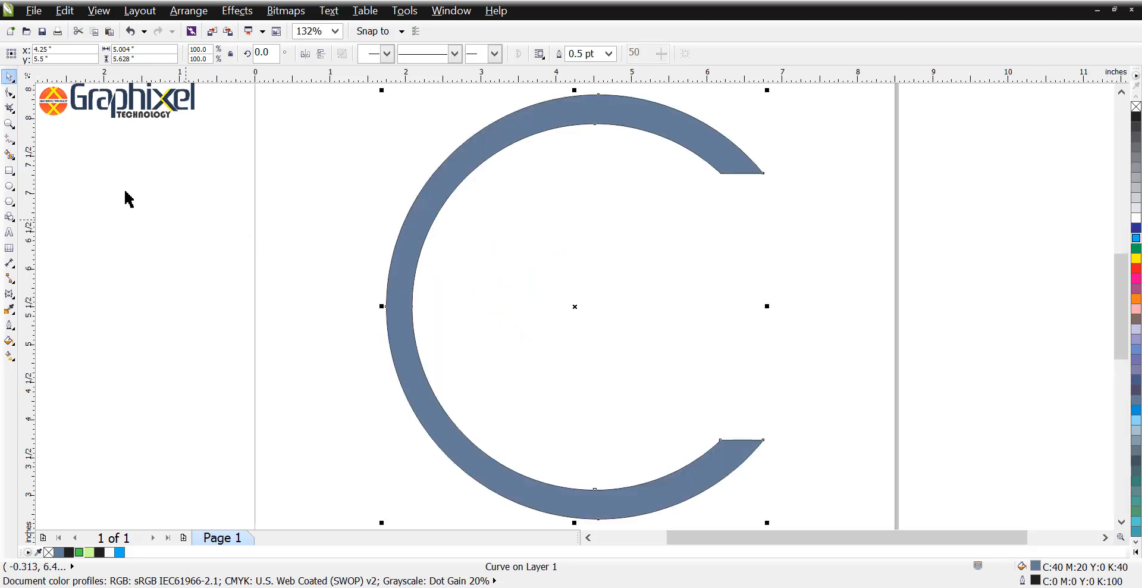
Step: Draw a circle about 4.04 in across, centre it on the page, and shift it to the middle of the C
{"action": "left_click", "coordinate": [10, 185]}
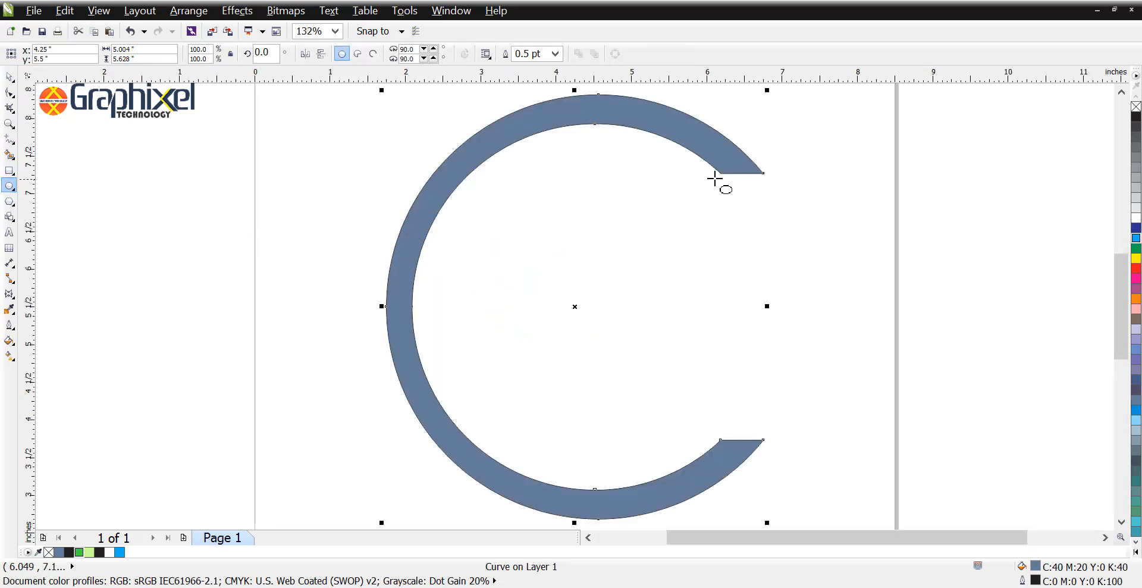
{"action": "left_click_drag", "start_coordinate": [721, 174], "coordinate": [415, 462]}
{"action": "key", "text": "space"}
{"action": "left_click", "coordinate": [618, 115], "text": "shift"}
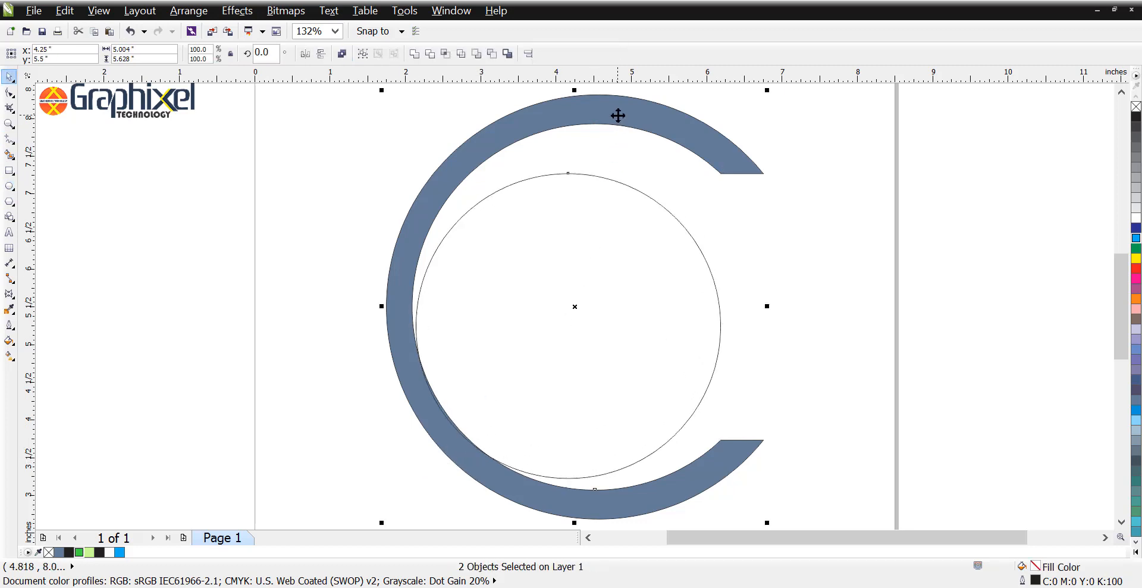
{"action": "key", "text": "p"}
{"action": "left_click", "coordinate": [373, 143]}
{"action": "mouse_move", "coordinate": [537, 299]}
{"action": "left_mouse_down"}
{"action": "mouse_move", "coordinate": [579, 302]}
{"action": "mouse_move", "coordinate": [555, 303]}
{"action": "left_mouse_up"}
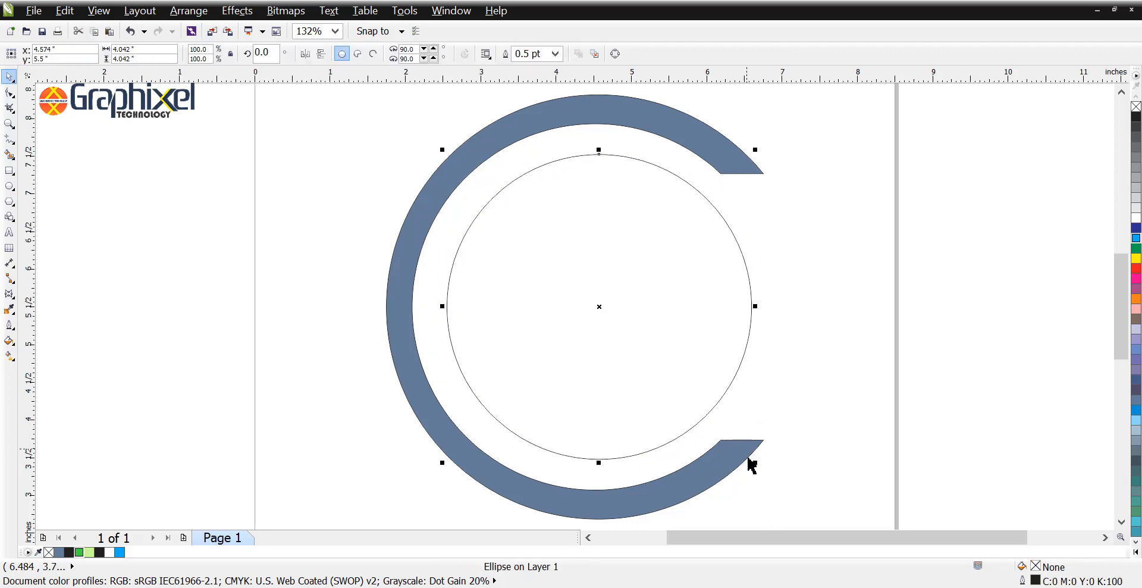
Step: Resize the circle concentrically with the C's inner edge to about 4.47 in across and add a concentric circle about 3.9 in across
{"action": "left_click_drag", "start_coordinate": [755, 462], "coordinate": [779, 499]}
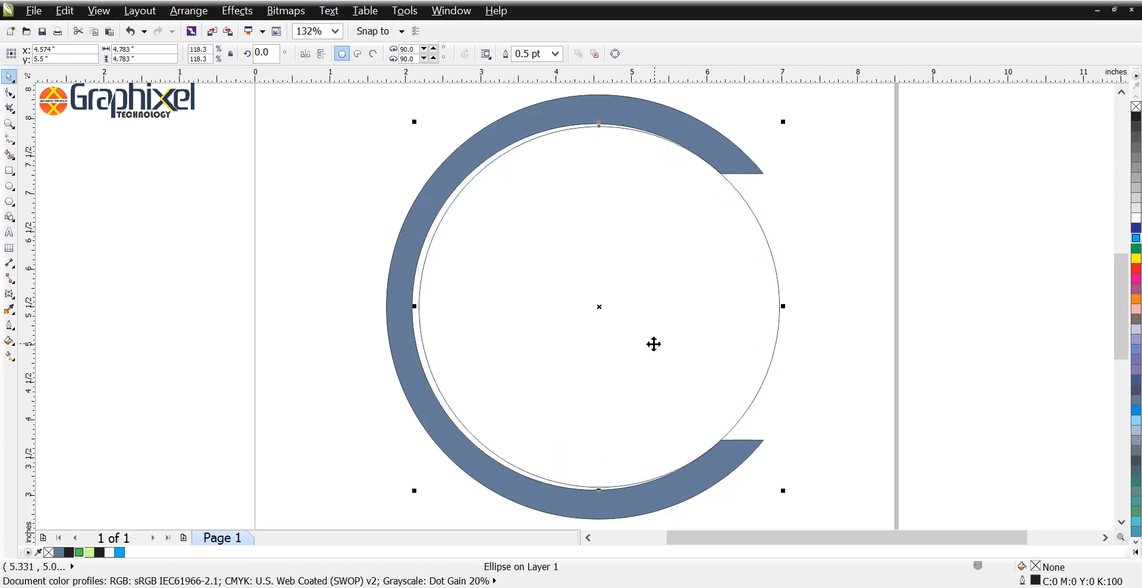
{"action": "left_click", "coordinate": [659, 339]}
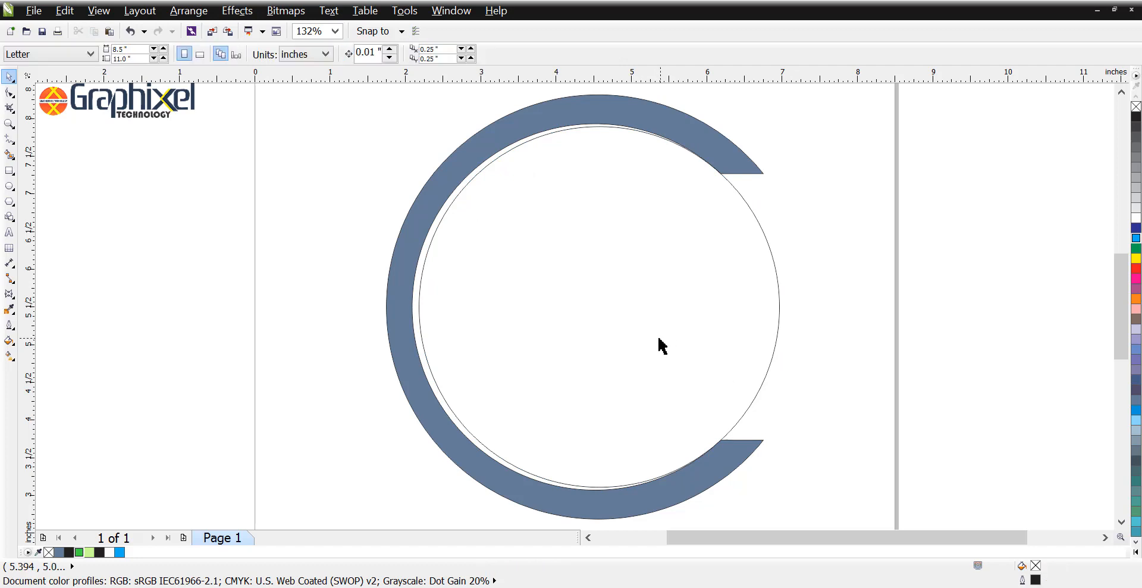
{"action": "left_click", "coordinate": [683, 332]}
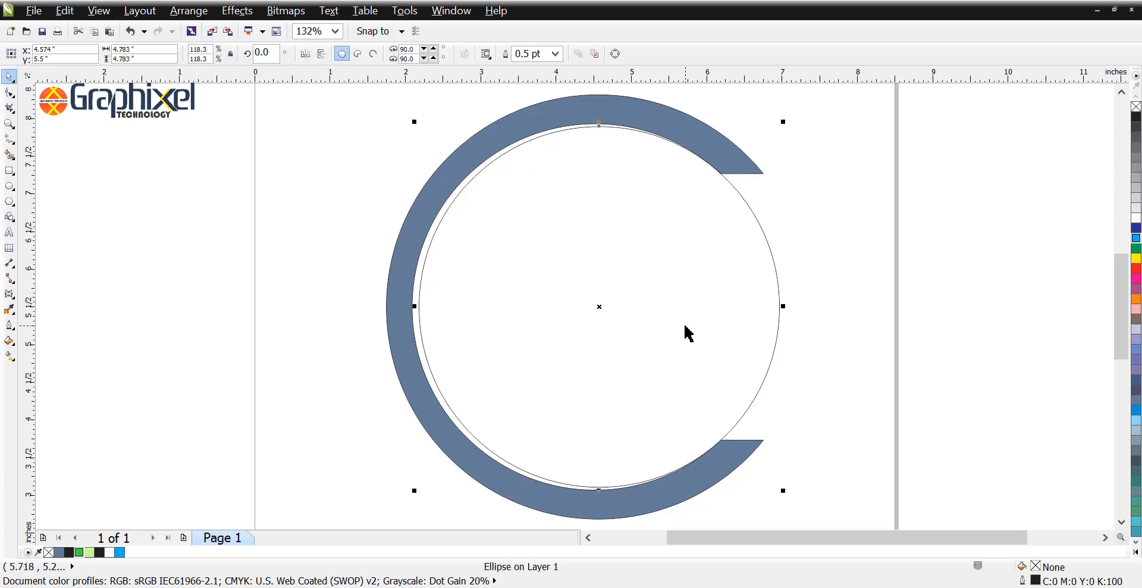
{"action": "left_click_drag", "start_coordinate": [680, 326], "coordinate": [681, 322]}
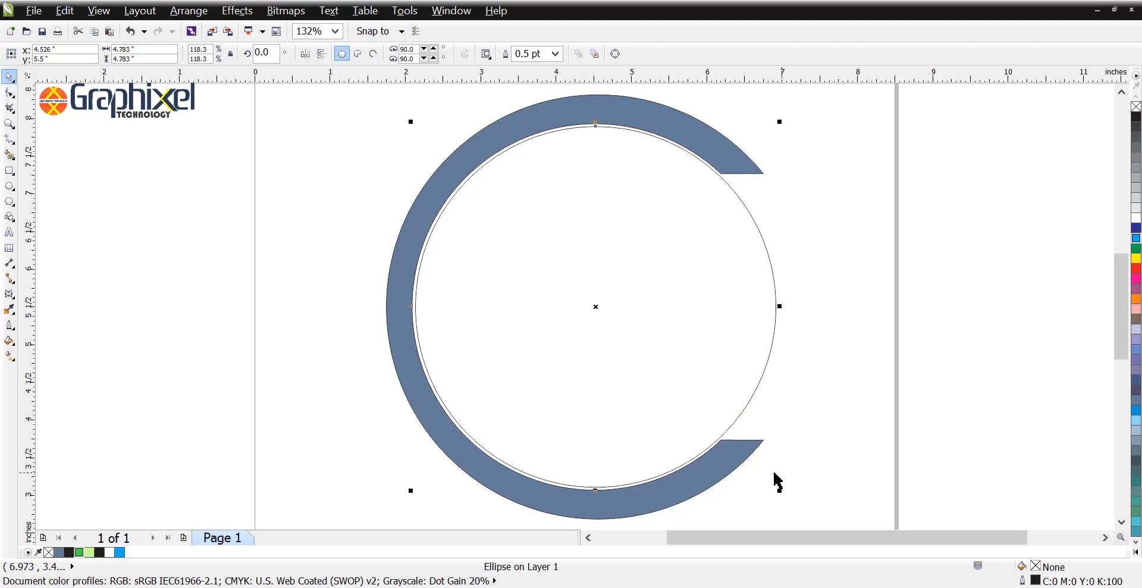
{"action": "left_click_drag", "start_coordinate": [780, 490], "coordinate": [750, 457]}
{"action": "left_click", "coordinate": [360, 188]}
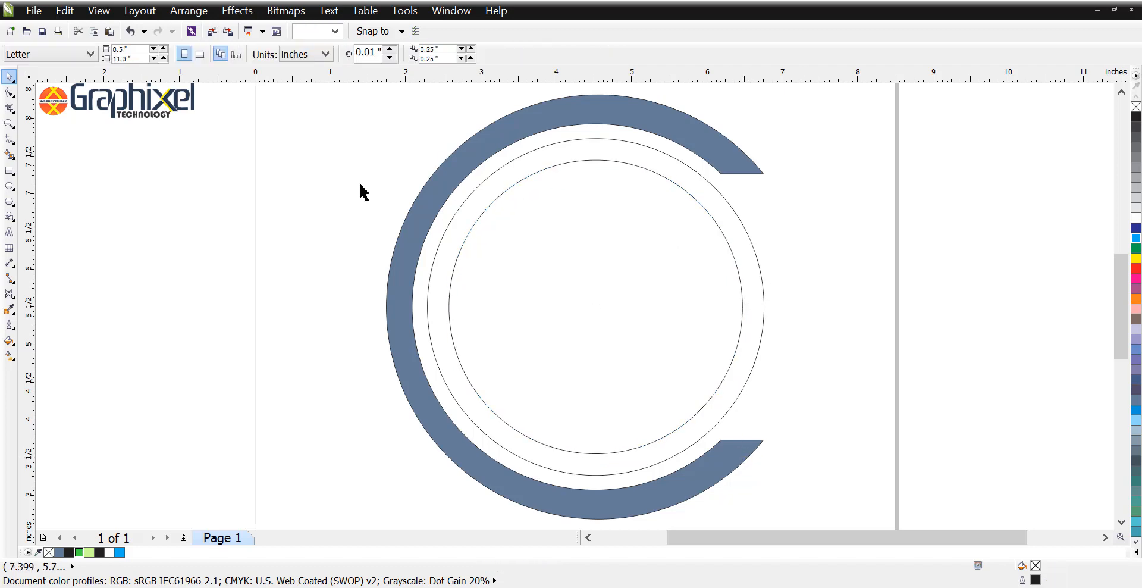
Step: Draw a narrow vertical rectangle about 0.38 by 3.53 in and align it horizontally to the centre of the inner circle
{"action": "left_click", "coordinate": [8, 170]}
{"action": "left_click_drag", "start_coordinate": [77, 145], "coordinate": [105, 410]}
{"action": "key", "text": "space"}
{"action": "left_click", "coordinate": [514, 280], "text": "shift"}
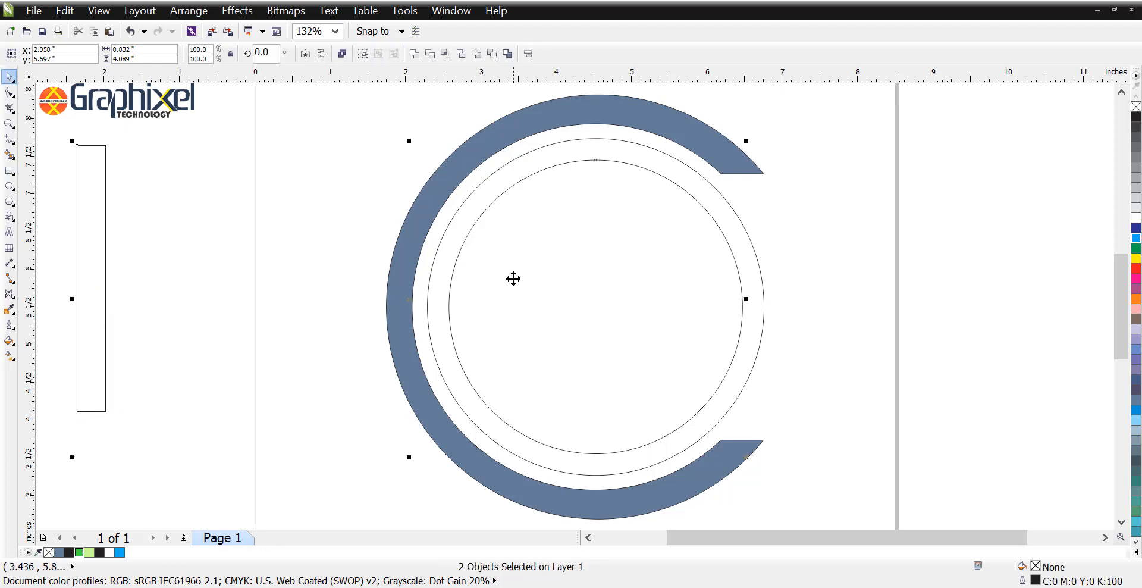
{"action": "key", "text": "c"}
{"action": "left_click", "coordinate": [300, 245]}
Step: Stretch the rectangle's upper and lower ends to the outer circle's edge, making it about 4.47 in tall
{"action": "left_click", "coordinate": [609, 197]}
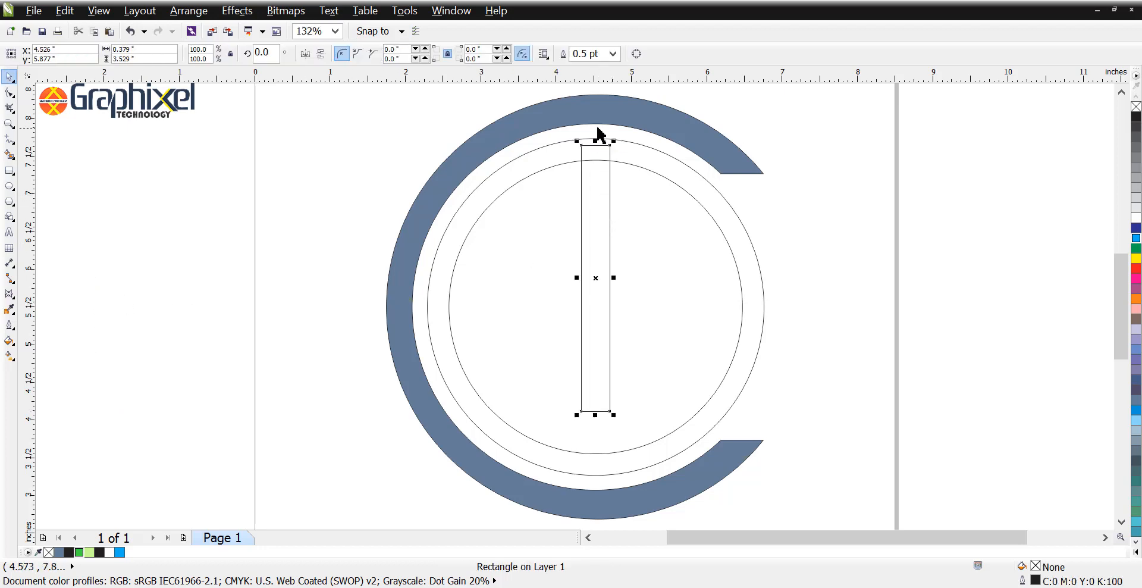
{"action": "left_click_drag", "start_coordinate": [594, 136], "coordinate": [594, 130]}
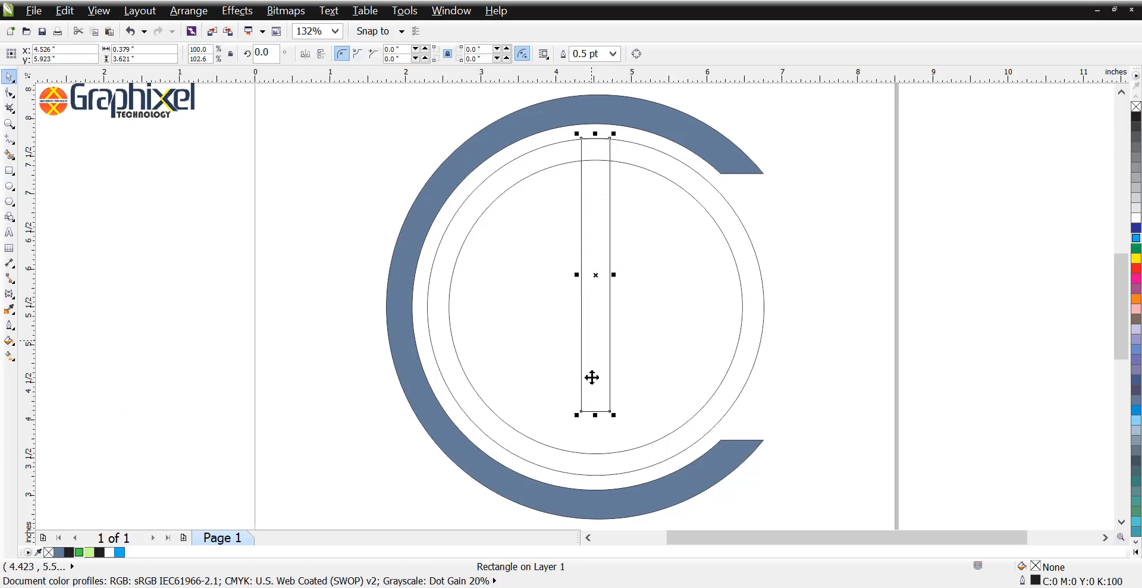
{"action": "left_click_drag", "start_coordinate": [594, 411], "coordinate": [595, 474]}
{"action": "left_click", "coordinate": [829, 317]}
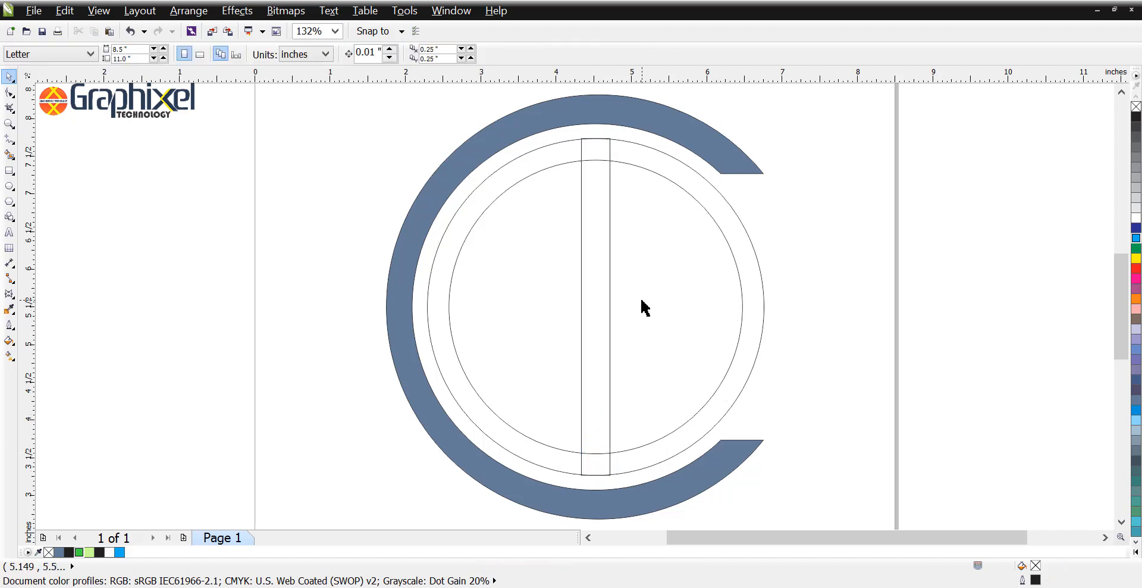
Step: Trim the inner circle out of the outer circle to form a ring and delete the inner circle
{"action": "left_click", "coordinate": [599, 274]}
{"action": "left_click", "coordinate": [731, 218]}
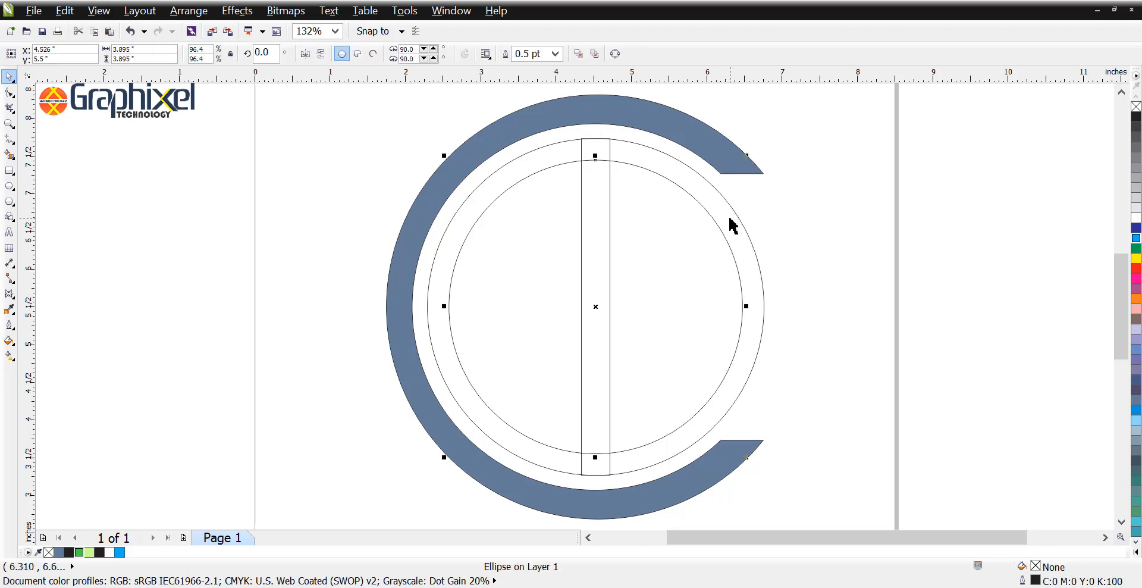
{"action": "left_click", "coordinate": [737, 223], "text": "shift"}
{"action": "left_click", "coordinate": [349, 158]}
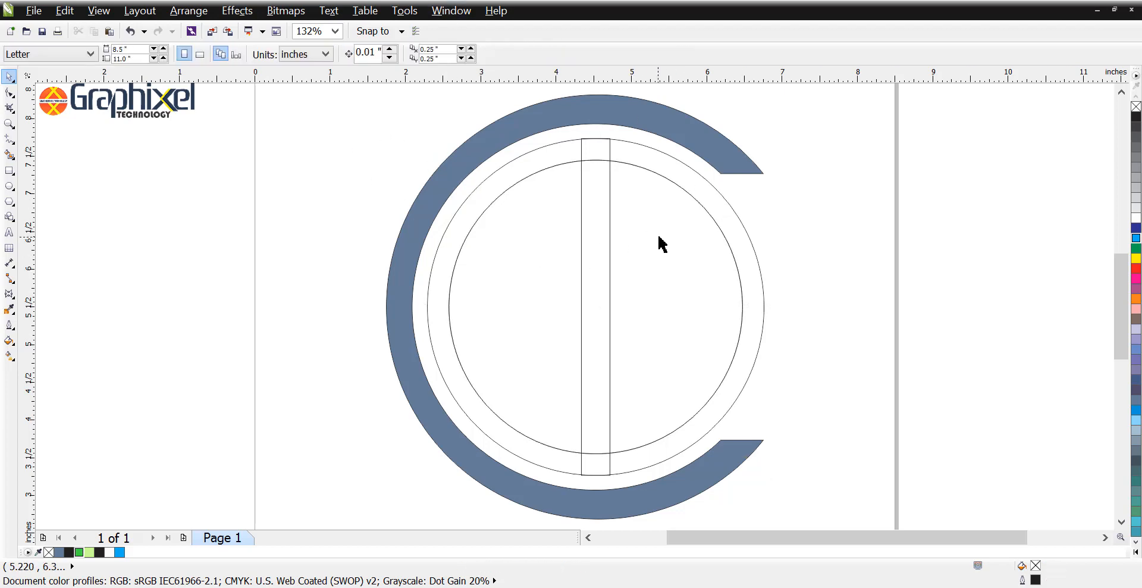
{"action": "left_click", "coordinate": [658, 232]}
{"action": "key", "text": "Escape"}
Step: Trim the vertical rectangle out of the ring to split it into two halves
{"action": "left_click", "coordinate": [605, 233]}
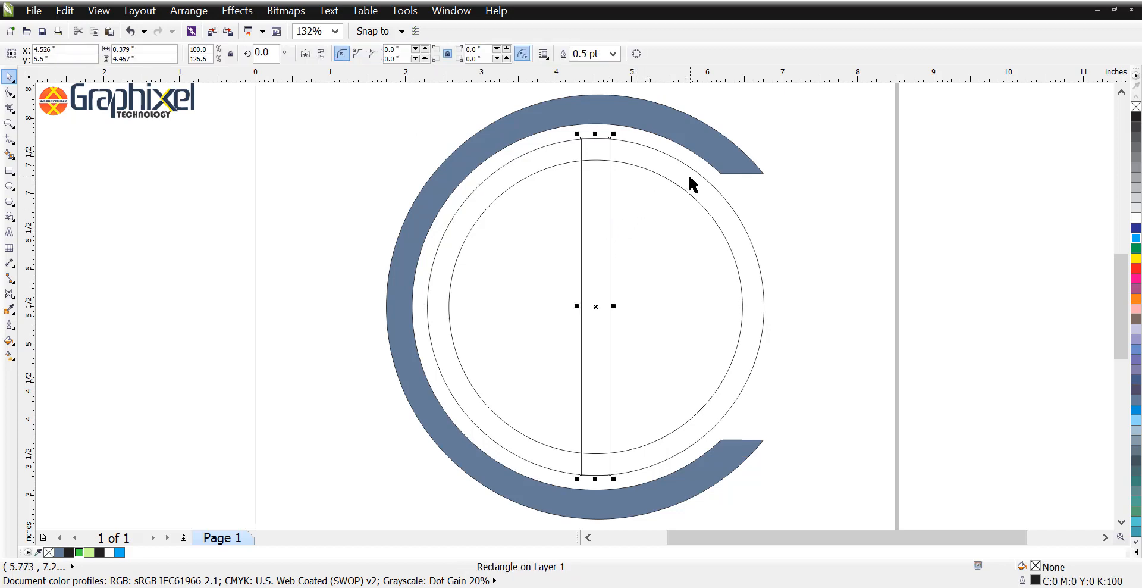
{"action": "left_click", "coordinate": [650, 166], "text": "shift"}
{"action": "left_click", "coordinate": [429, 55]}
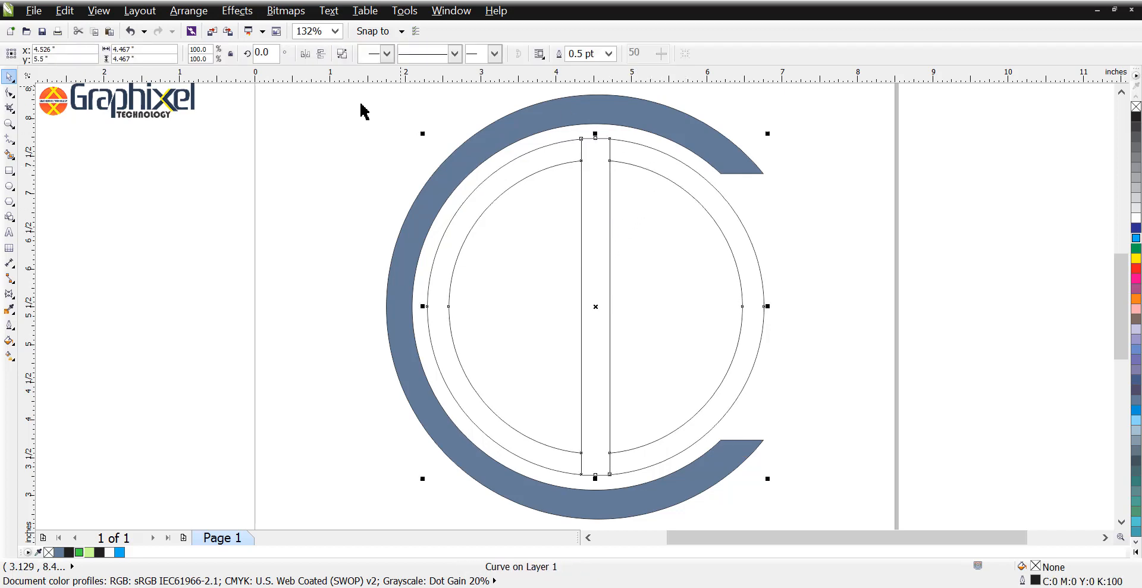
{"action": "left_click", "coordinate": [359, 104]}
Step: Add a mirrored copy of the centre rectangle along each of its long sides
{"action": "left_click", "coordinate": [596, 252]}
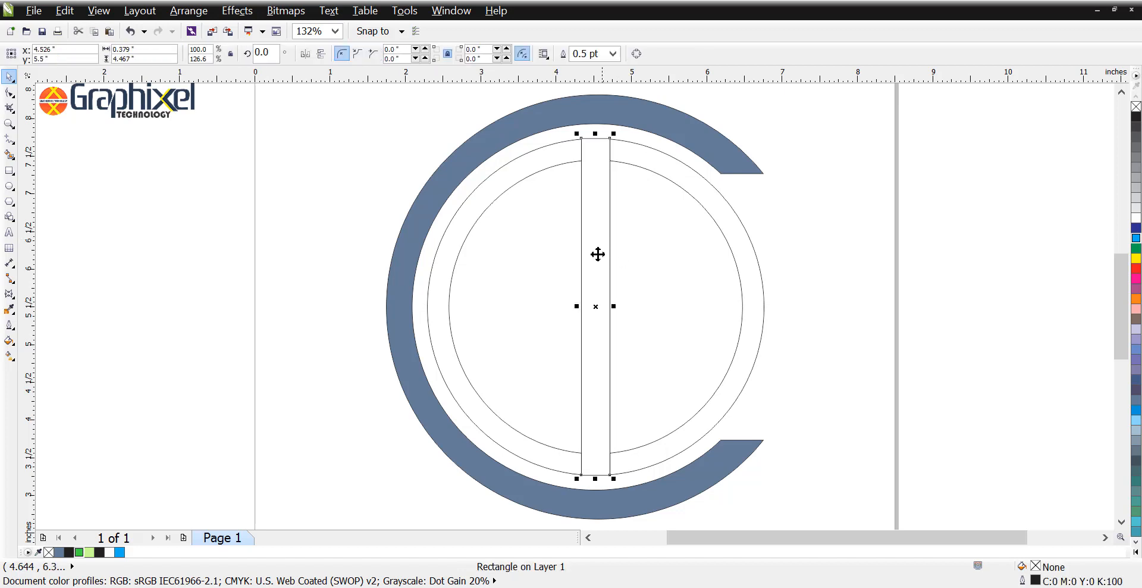
{"action": "mouse_move", "coordinate": [576, 305]}
{"action": "left_mouse_down"}
{"action": "mouse_move", "coordinate": [638, 307]}
{"action": "mouse_move", "coordinate": [553, 305]}
{"action": "left_mouse_up"}
{"action": "left_click", "coordinate": [589, 294]}
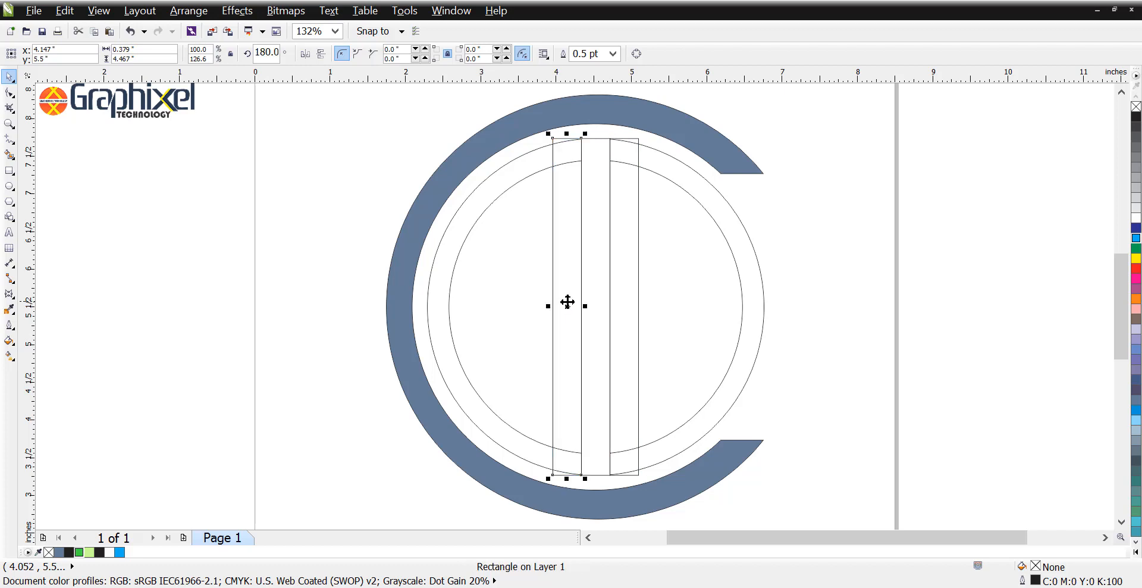
Step: Rotate the centre rectangle 90° and shorten it to about 2.04 in, spanning from the left ring half's outer edge to the central gap
{"action": "left_click", "coordinate": [595, 302]}
{"action": "type", "text": "90"}
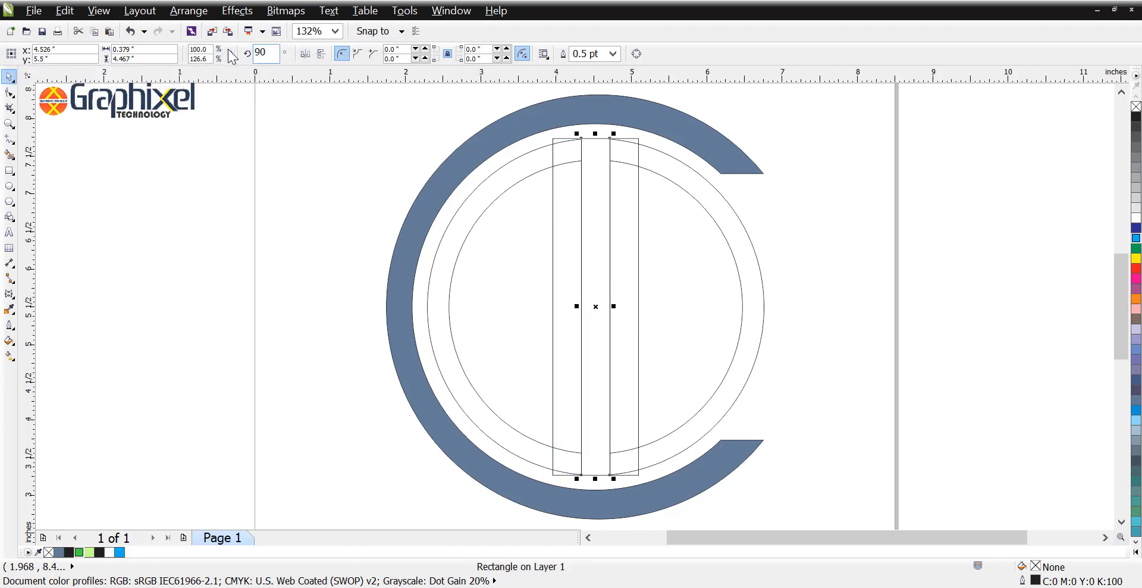
{"action": "key", "text": "Return"}
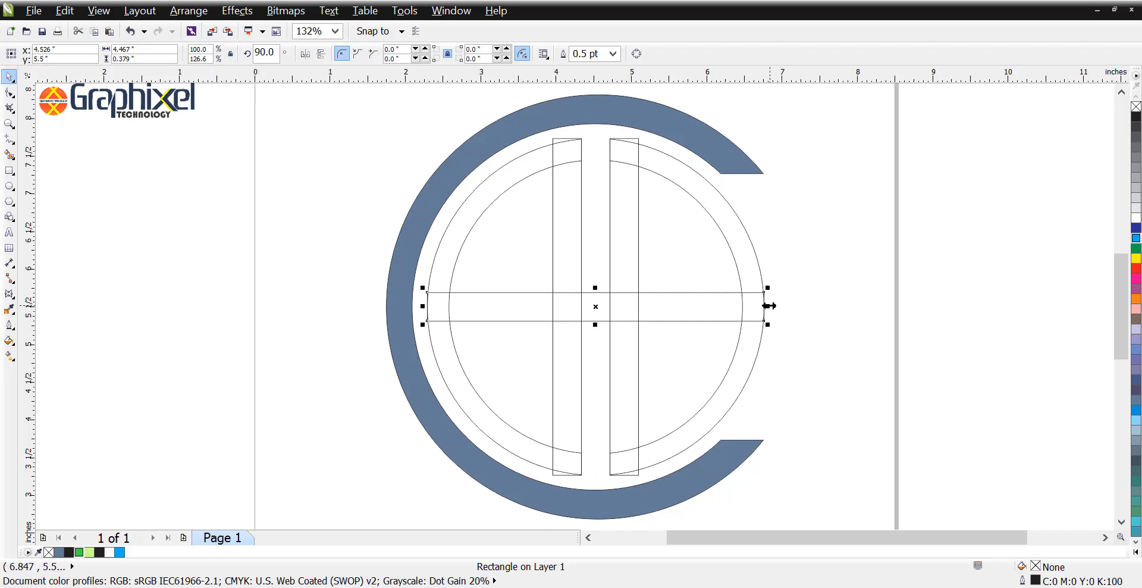
{"action": "left_click_drag", "start_coordinate": [769, 306], "coordinate": [583, 306]}
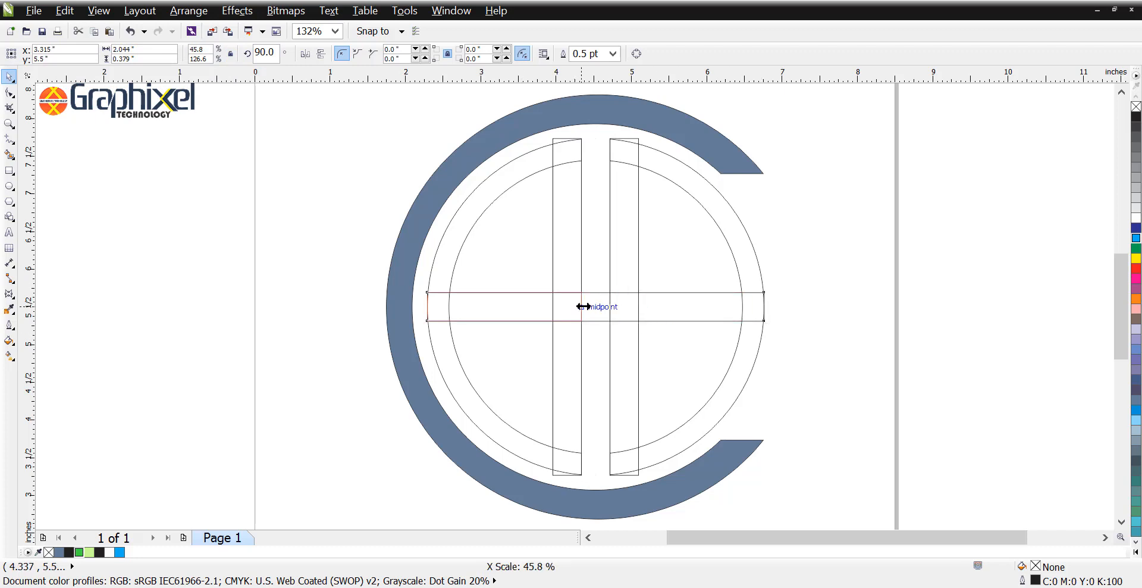
{"action": "left_click", "coordinate": [752, 281]}
Step: Try to weld the left vertical bar to the ring and trim the ring with the right bar, and undo both operations
{"action": "left_click", "coordinate": [563, 160]}
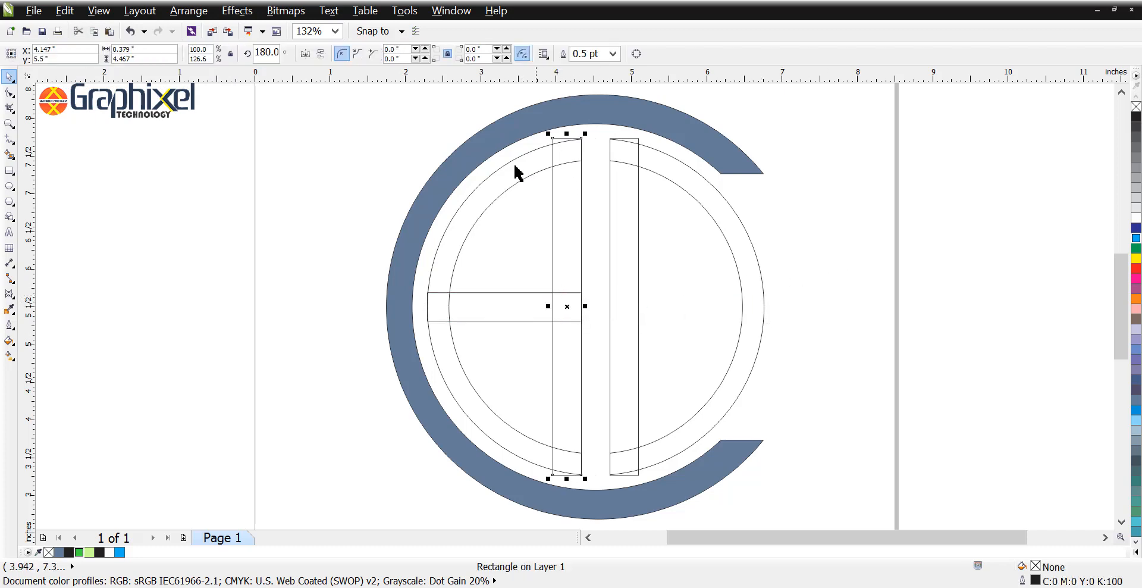
{"action": "left_click", "coordinate": [500, 142], "text": "shift"}
{"action": "left_click", "coordinate": [414, 54]}
{"action": "left_click", "coordinate": [483, 197]}
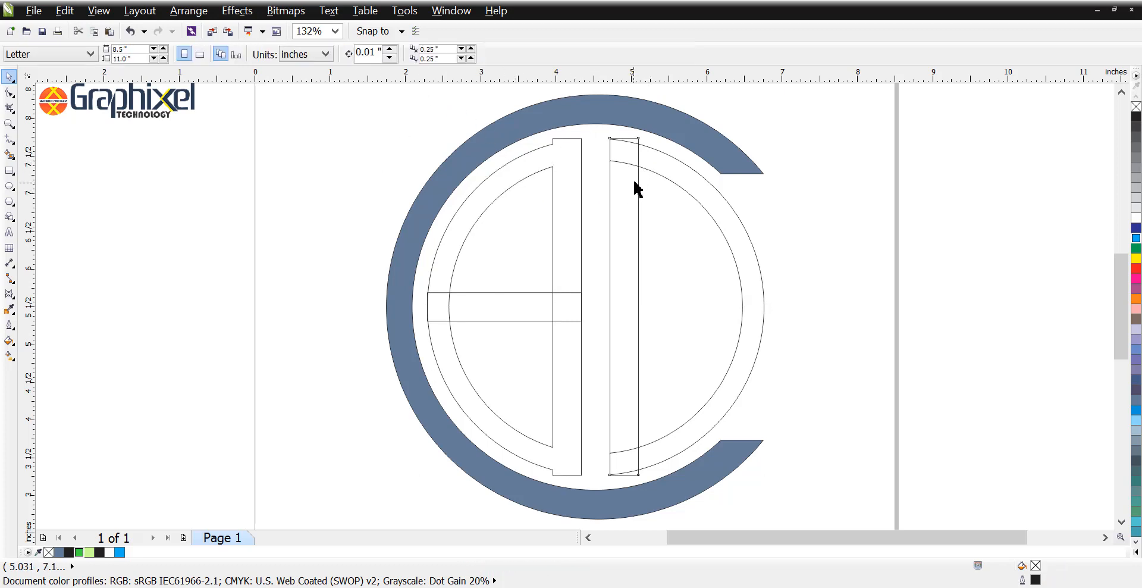
{"action": "left_click", "coordinate": [628, 142], "text": "shift"}
{"action": "left_click", "coordinate": [430, 54]}
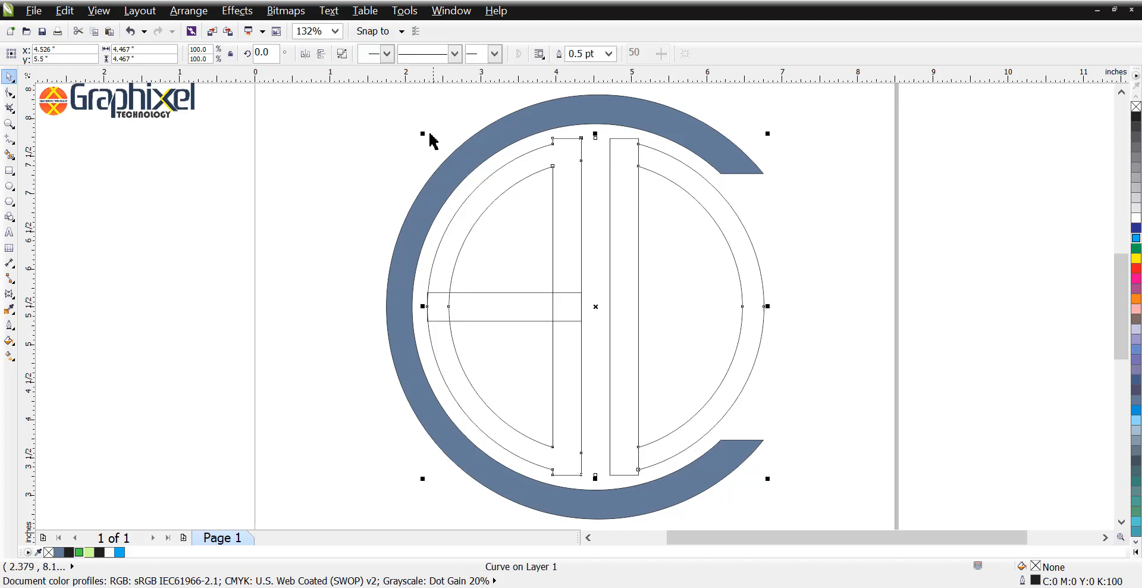
{"action": "key", "text": "ctrl+z"}
{"action": "key", "text": "ctrl+z"}
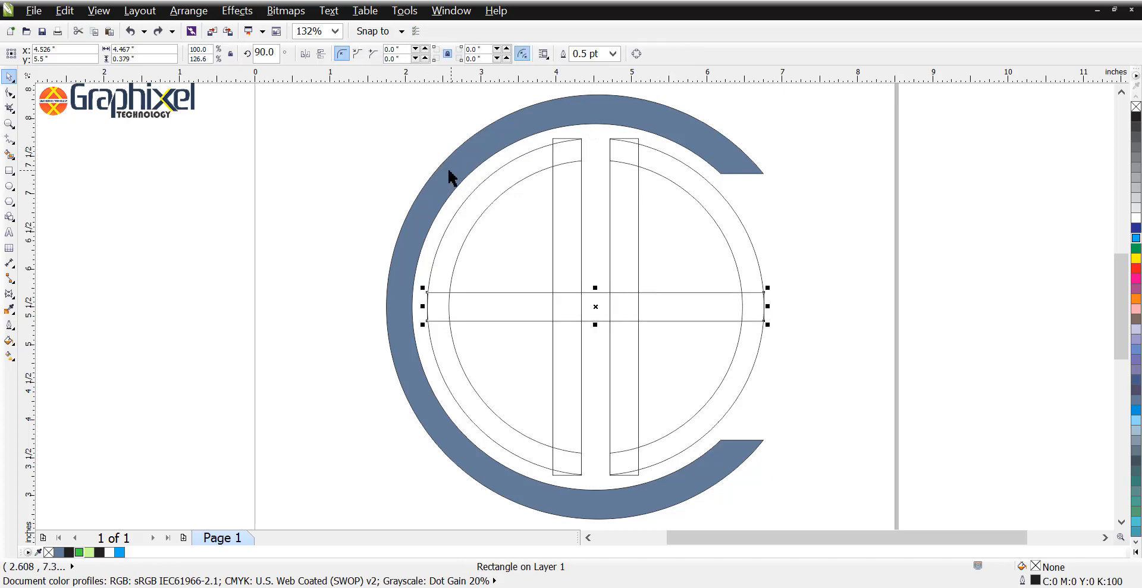
{"action": "key", "text": "ctrl+z"}
{"action": "left_click", "coordinate": [386, 168]}
Step: Shorten both vertical bars to about 4.12 in tall and the horizontal bar to about 1.91 in, ending them within the ring's band
{"action": "left_click", "coordinate": [566, 152]}
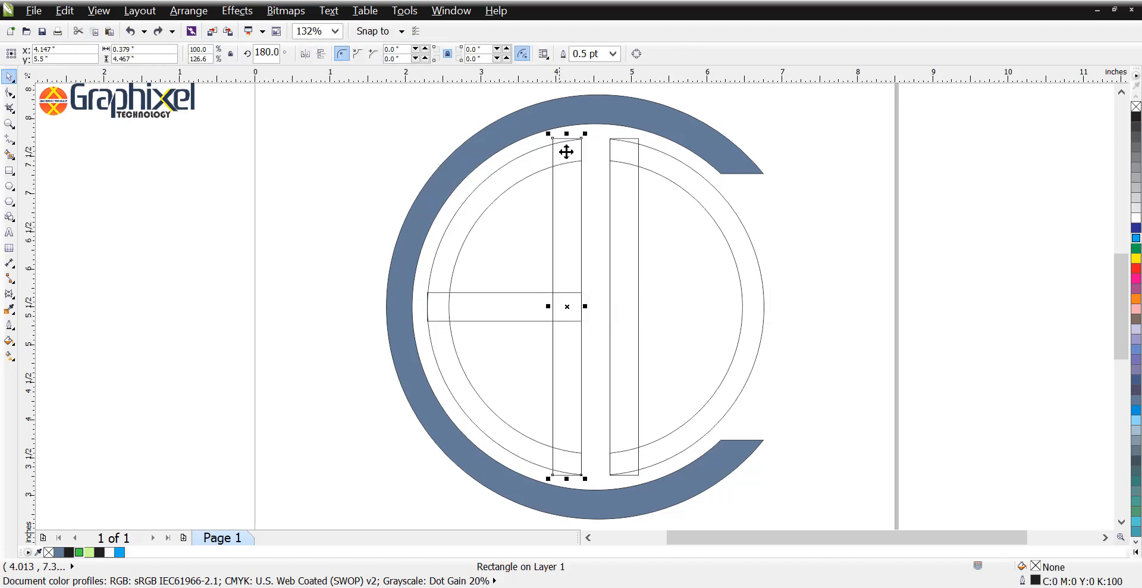
{"action": "left_click_drag", "start_coordinate": [568, 136], "coordinate": [623, 146]}
{"action": "left_click", "coordinate": [628, 179]}
{"action": "left_click_drag", "start_coordinate": [624, 479], "coordinate": [566, 465]}
{"action": "left_click", "coordinate": [555, 476]}
{"action": "left_click", "coordinate": [483, 310]}
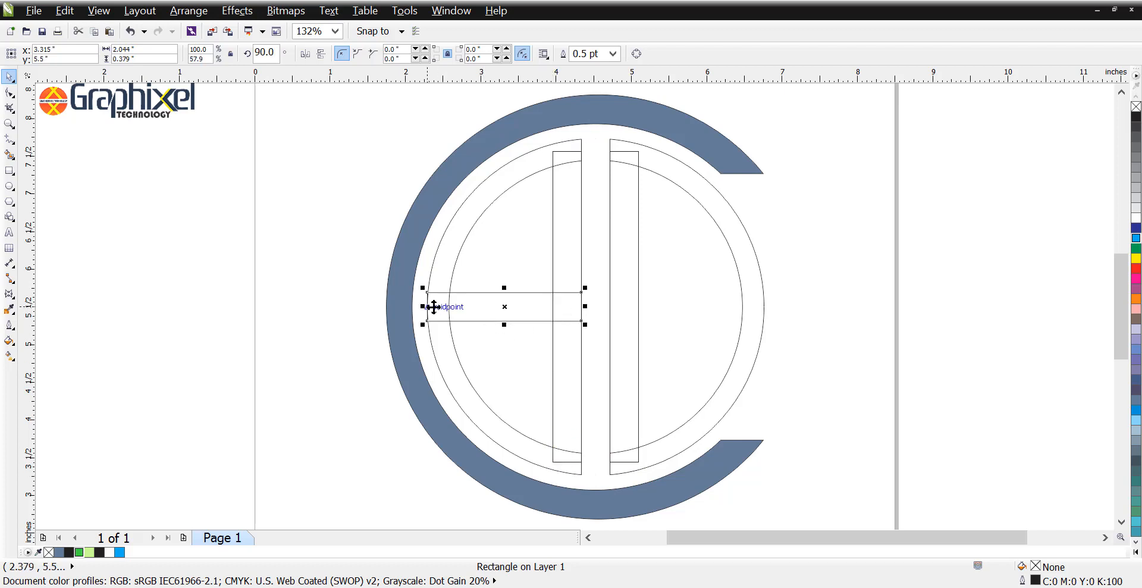
{"action": "left_click_drag", "start_coordinate": [422, 306], "coordinate": [437, 306]}
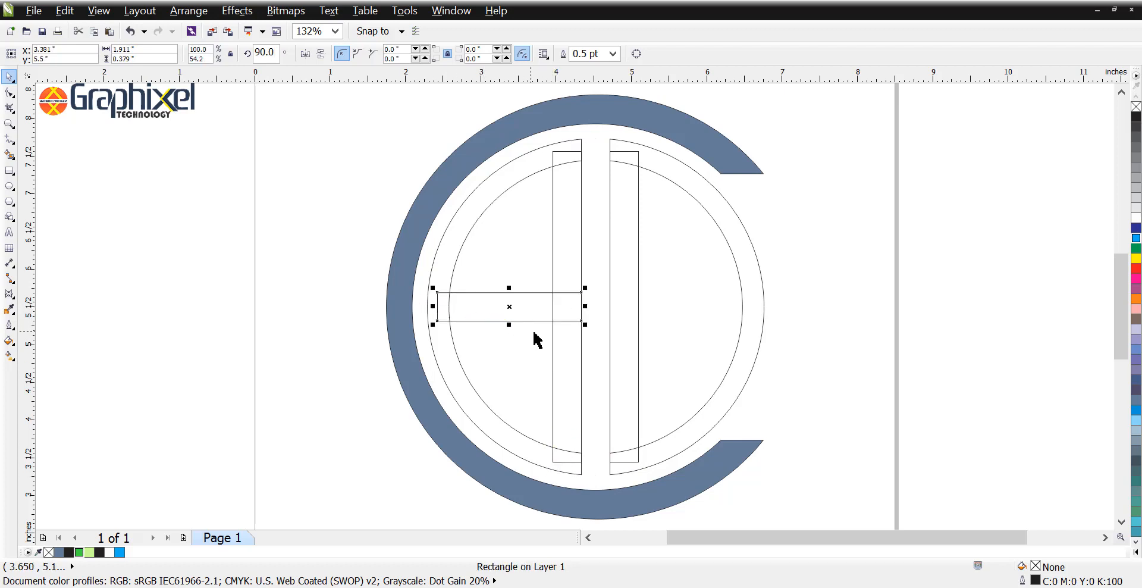
Step: Weld the horizontal bar and both vertical bars to the split ring
{"action": "left_click", "coordinate": [553, 194], "text": "shift"}
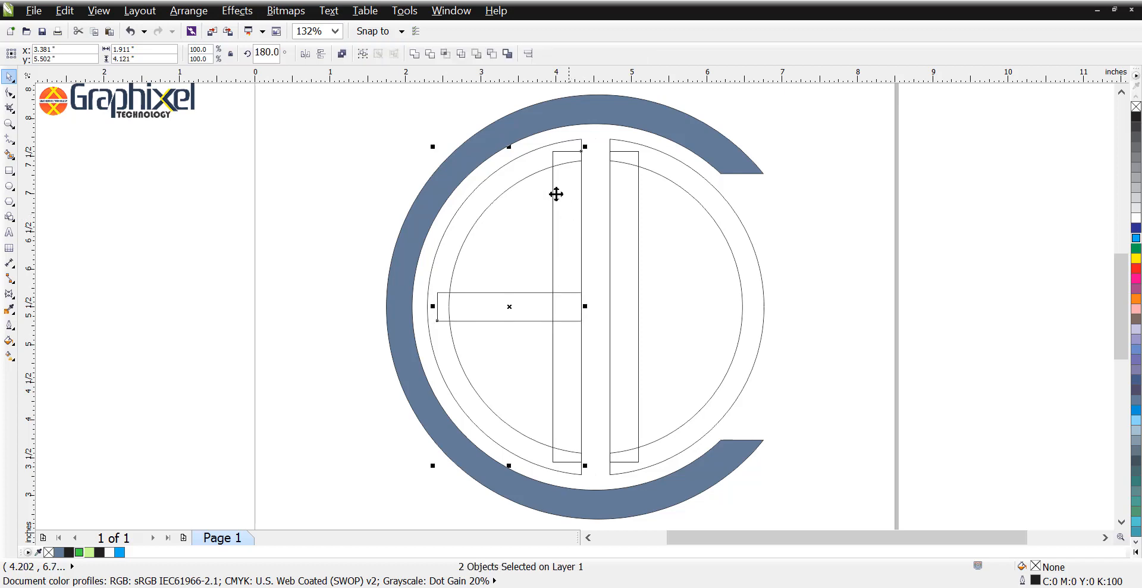
{"action": "left_click", "coordinate": [534, 167], "text": "shift"}
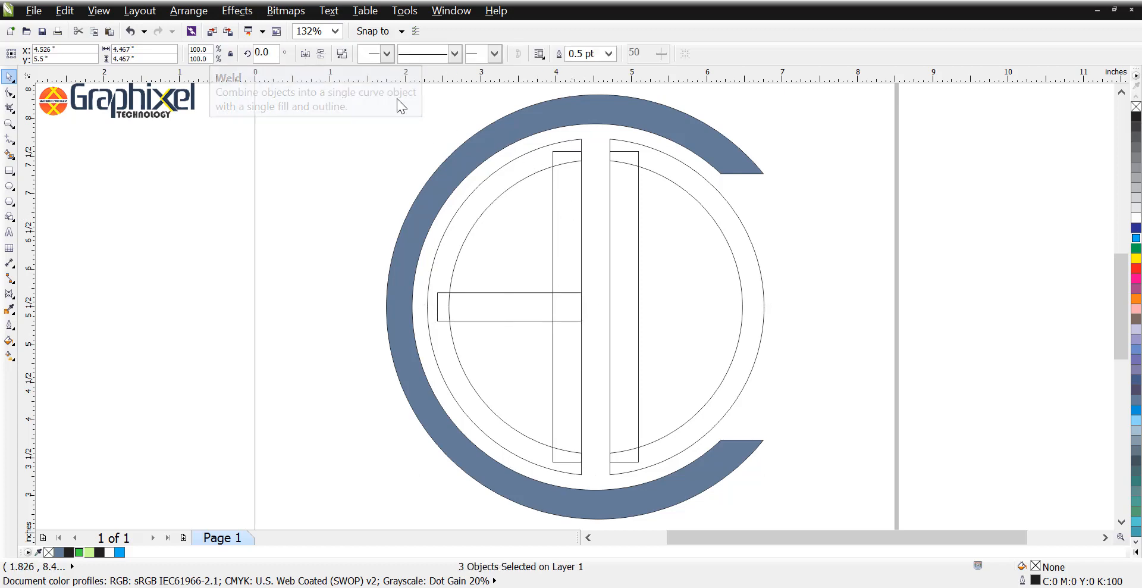
{"action": "left_click", "coordinate": [413, 54]}
{"action": "left_click", "coordinate": [613, 238]}
{"action": "left_click", "coordinate": [699, 213], "text": "shift"}
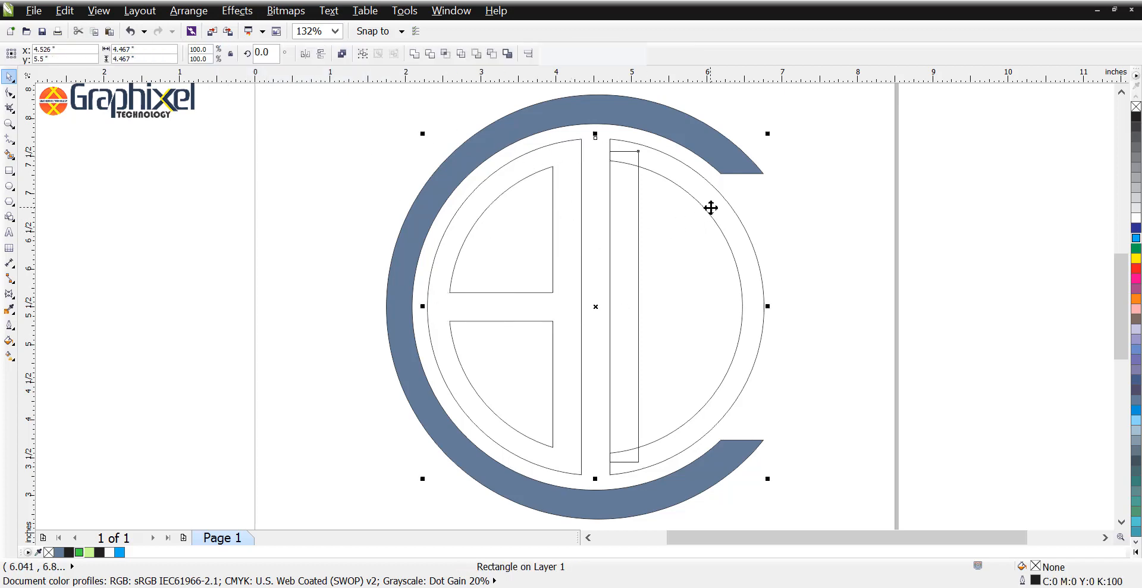
{"action": "left_click", "coordinate": [418, 55]}
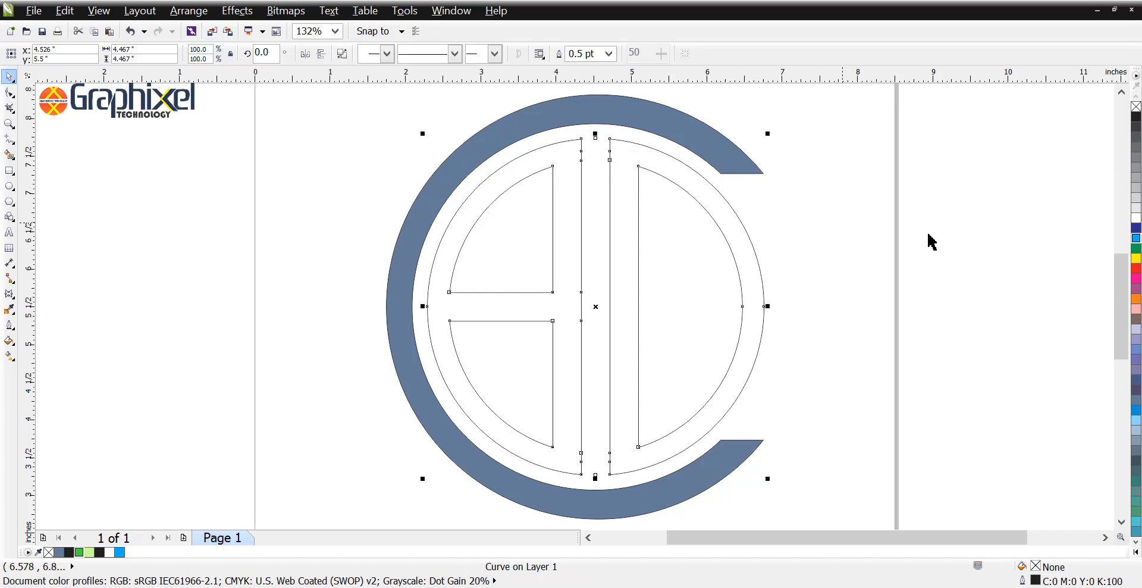
Step: Break the welded split-ring curve apart, then shift the left half's outline aside and undo the move
{"action": "left_click", "coordinate": [648, 200]}
{"action": "left_click", "coordinate": [633, 179]}
{"action": "left_click", "coordinate": [328, 98]}
{"action": "left_click_drag", "start_coordinate": [519, 229], "coordinate": [408, 241]}
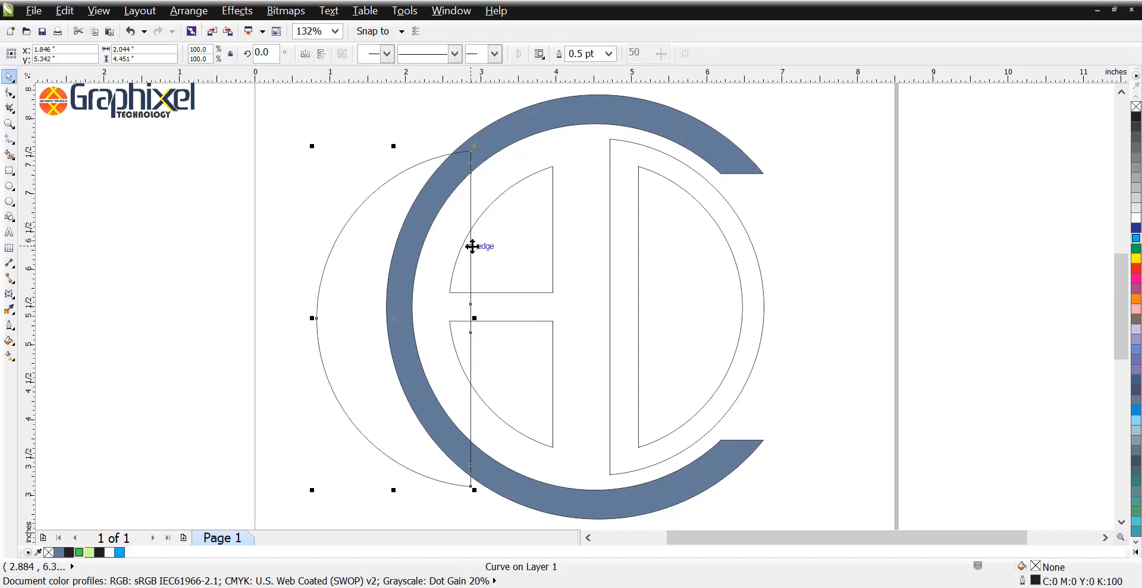
{"action": "key", "text": "ctrl+z"}
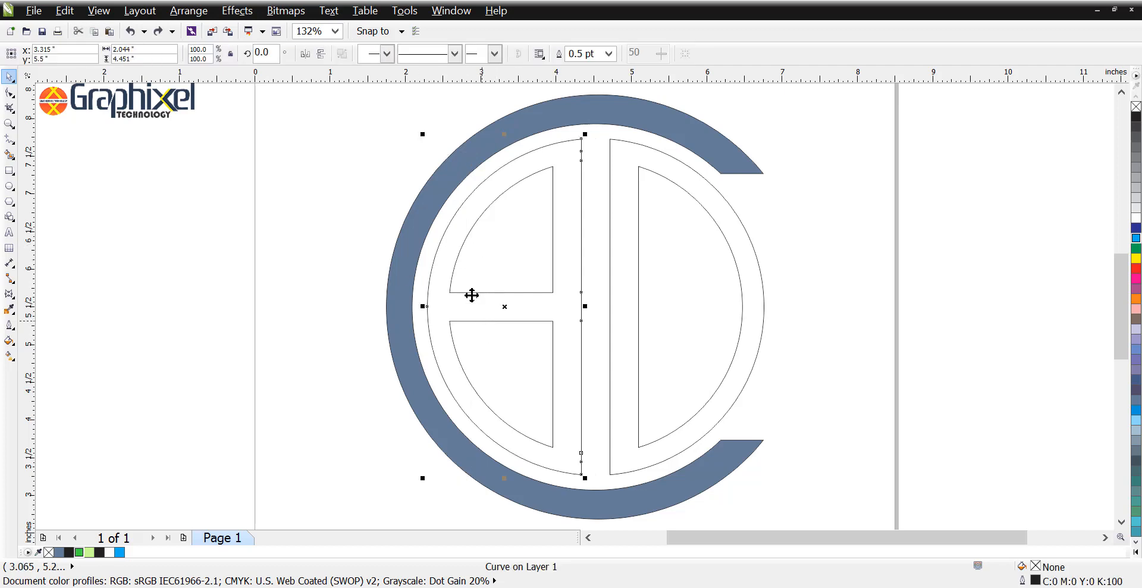
Step: Trim the left half's outline with its two inner shapes and delete the leftover inner shapes
{"action": "left_click_drag", "start_coordinate": [396, 132], "coordinate": [534, 283]}
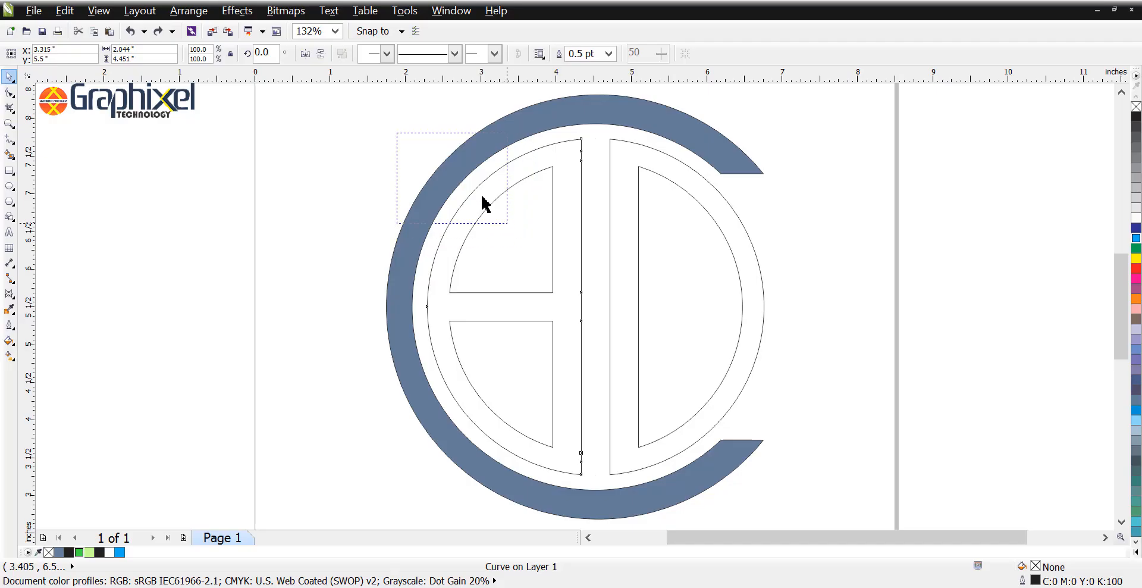
{"action": "left_click_drag", "start_coordinate": [482, 195], "coordinate": [490, 184]}
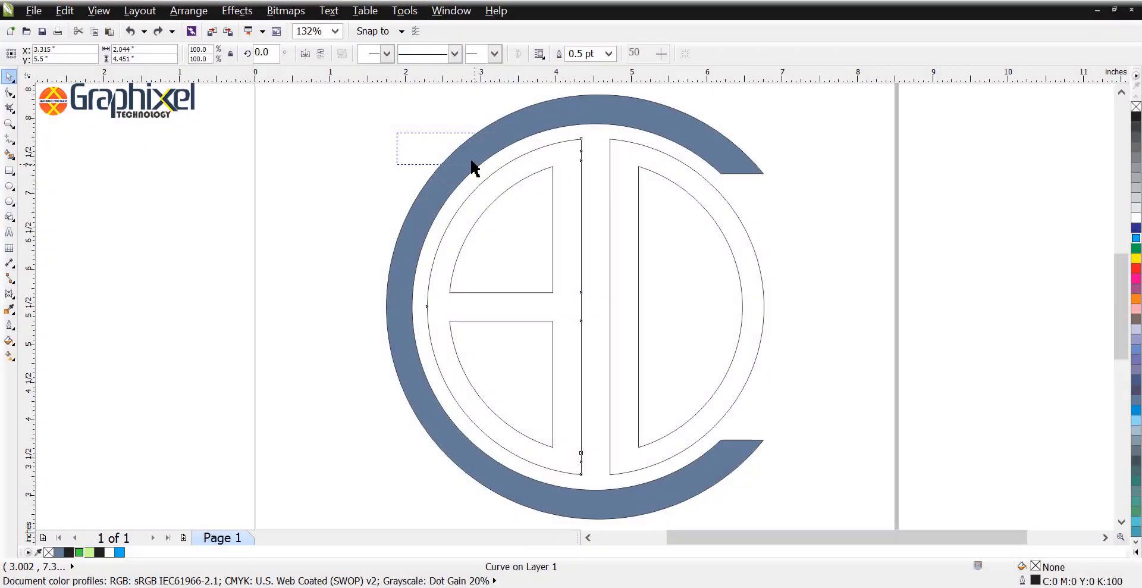
{"action": "left_click_drag", "start_coordinate": [472, 163], "coordinate": [579, 443]}
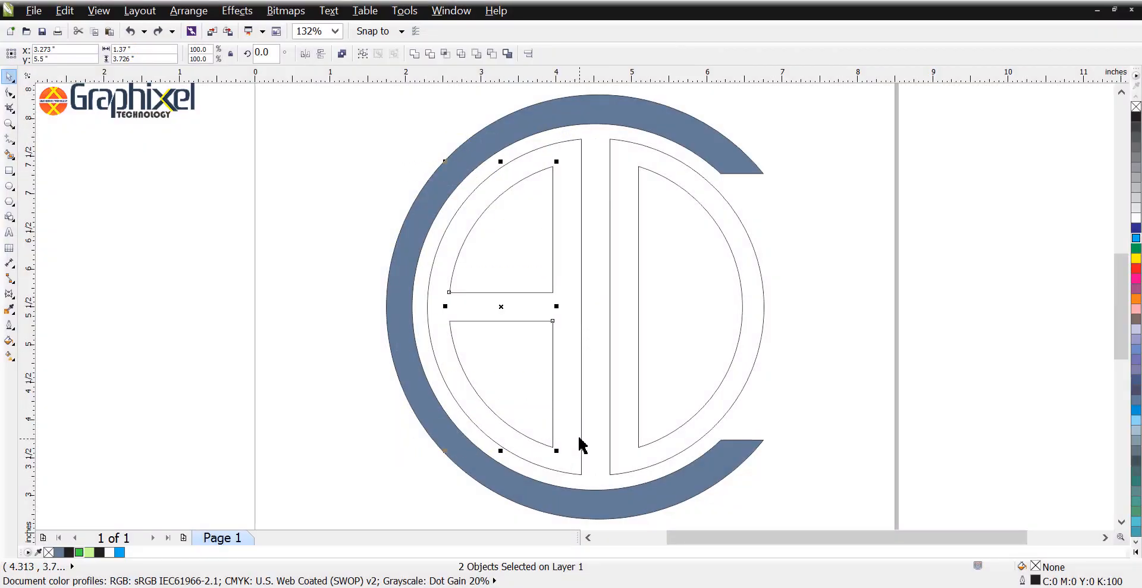
{"action": "left_click", "coordinate": [431, 54]}
{"action": "left_click", "coordinate": [361, 172]}
{"action": "left_click", "coordinate": [528, 245]}
{"action": "left_click", "coordinate": [533, 298]}
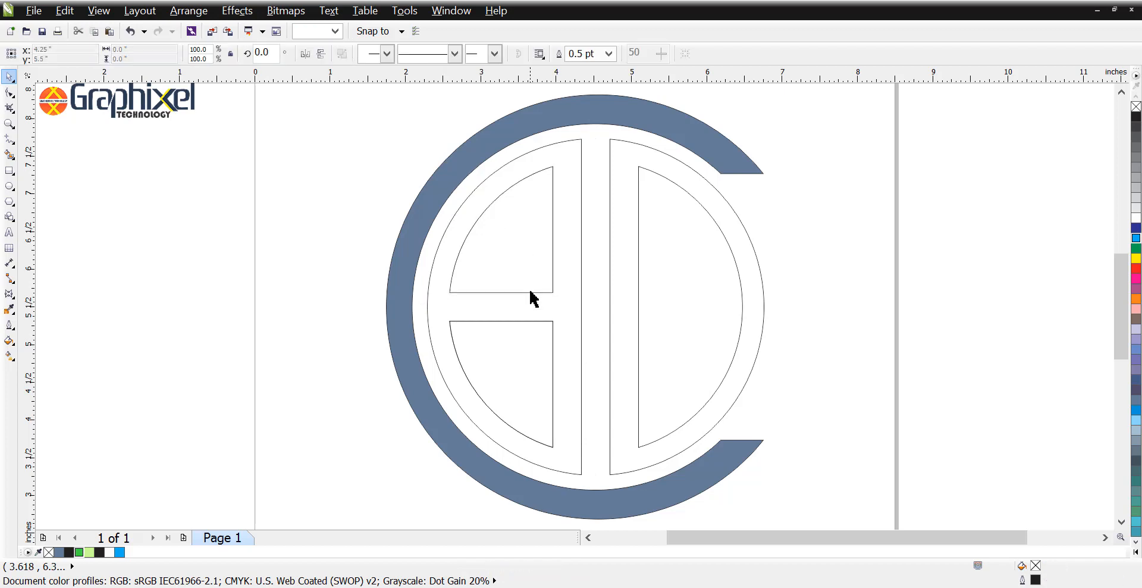
{"action": "left_click", "coordinate": [530, 377]}
Step: Give the C-shaped ring a linear fountain fill rising diagonally to its upper end, green at the start and light green at the end
{"action": "left_click", "coordinate": [389, 312]}
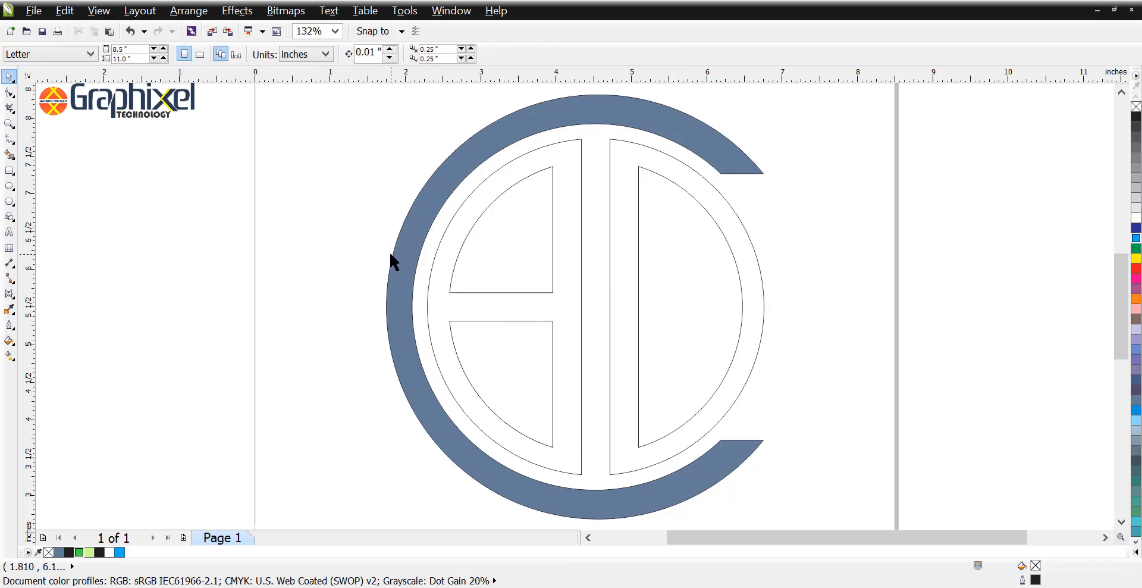
{"action": "left_click", "coordinate": [10, 355]}
{"action": "left_click_drag", "start_coordinate": [358, 297], "coordinate": [769, 173]}
{"action": "left_click", "coordinate": [89, 552]}
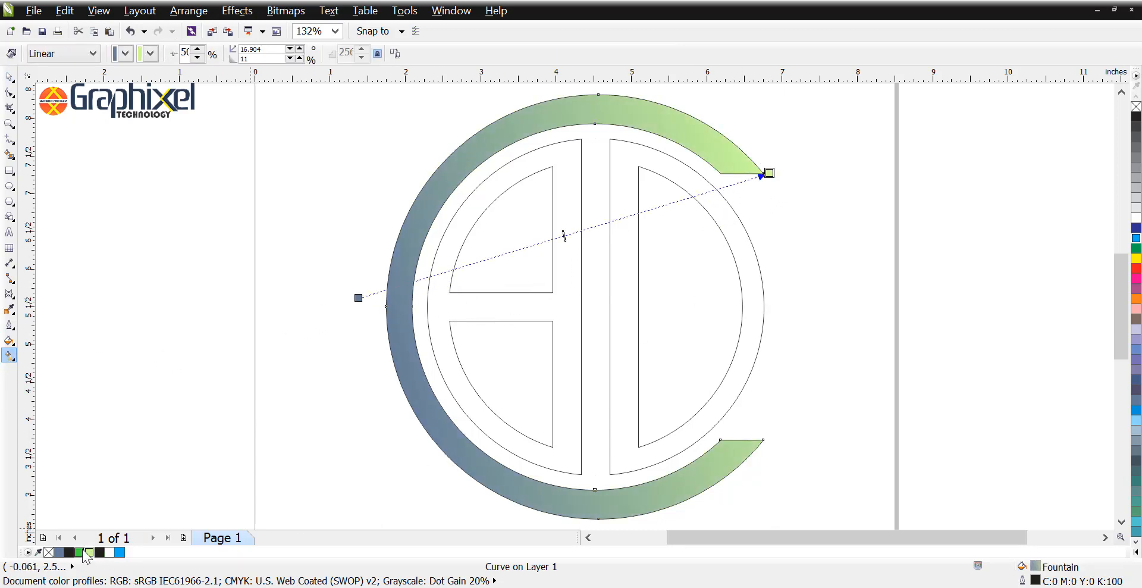
{"action": "left_click_drag", "start_coordinate": [79, 552], "coordinate": [709, 224]}
{"action": "double_click", "coordinate": [462, 434]}
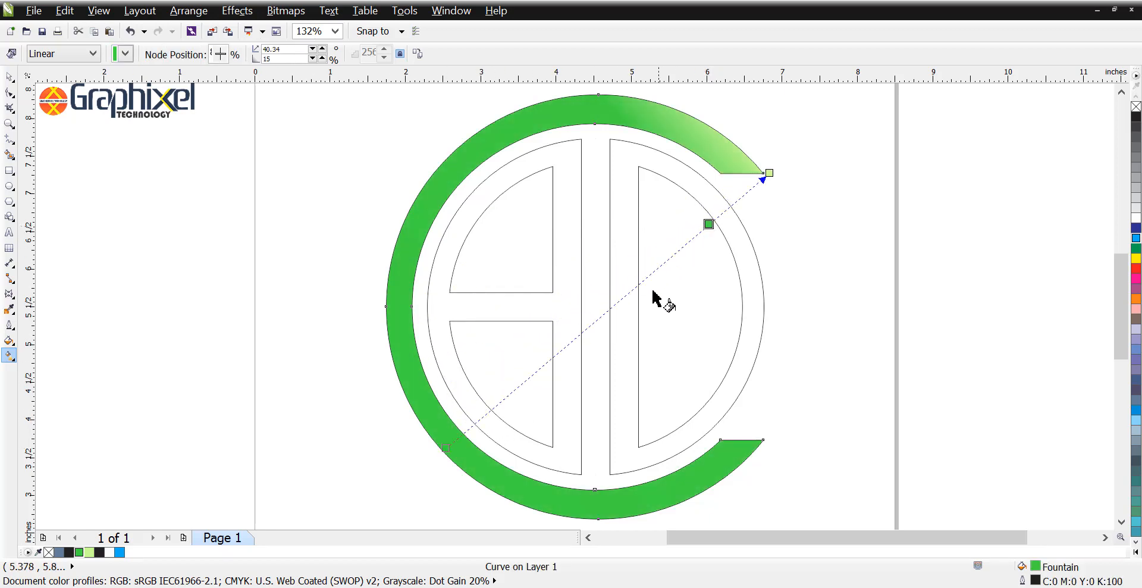
Step: Add alternating green and light green colour nodes along the C ring's fountain fill to create repeated metallic bands
{"action": "double_click", "coordinate": [459, 436]}
{"action": "left_click_drag", "start_coordinate": [459, 436], "coordinate": [681, 311]}
{"action": "left_click", "coordinate": [89, 552]}
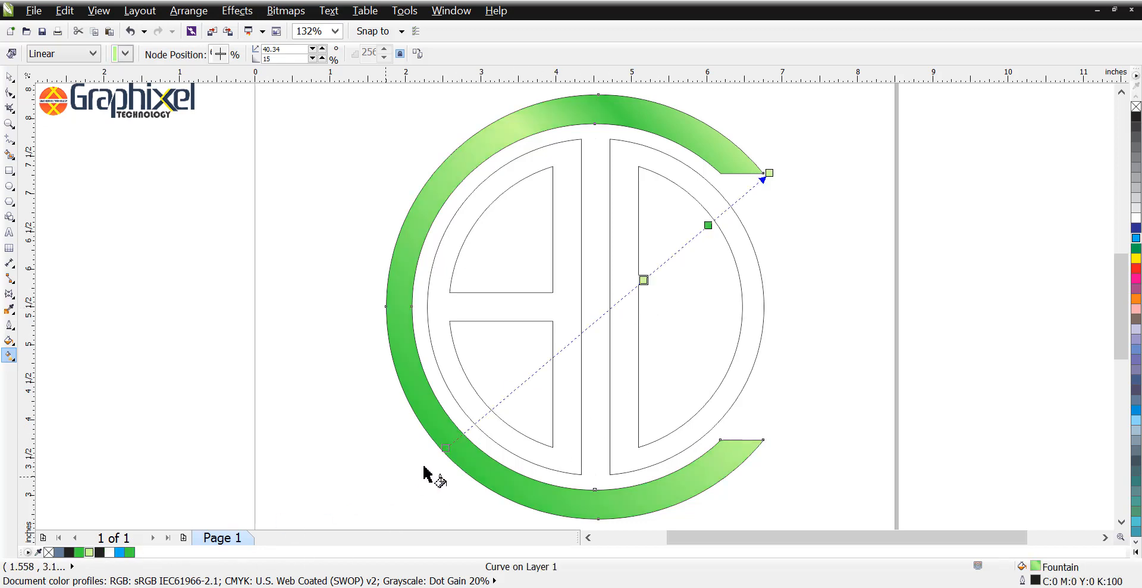
{"action": "double_click", "coordinate": [474, 423]}
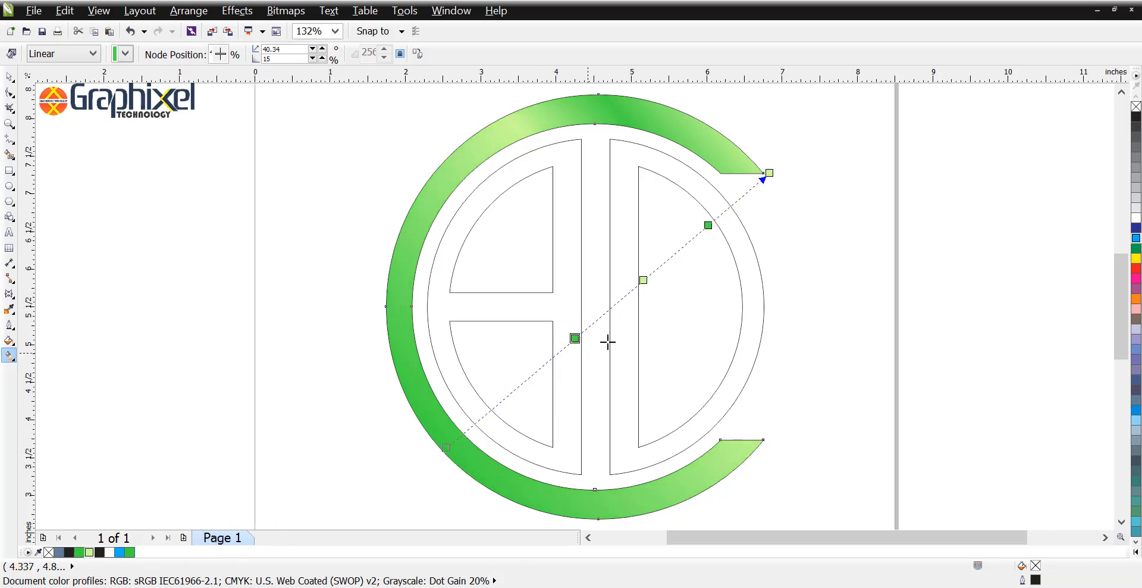
{"action": "left_click_drag", "start_coordinate": [607, 342], "coordinate": [611, 368]}
{"action": "double_click", "coordinate": [474, 422]}
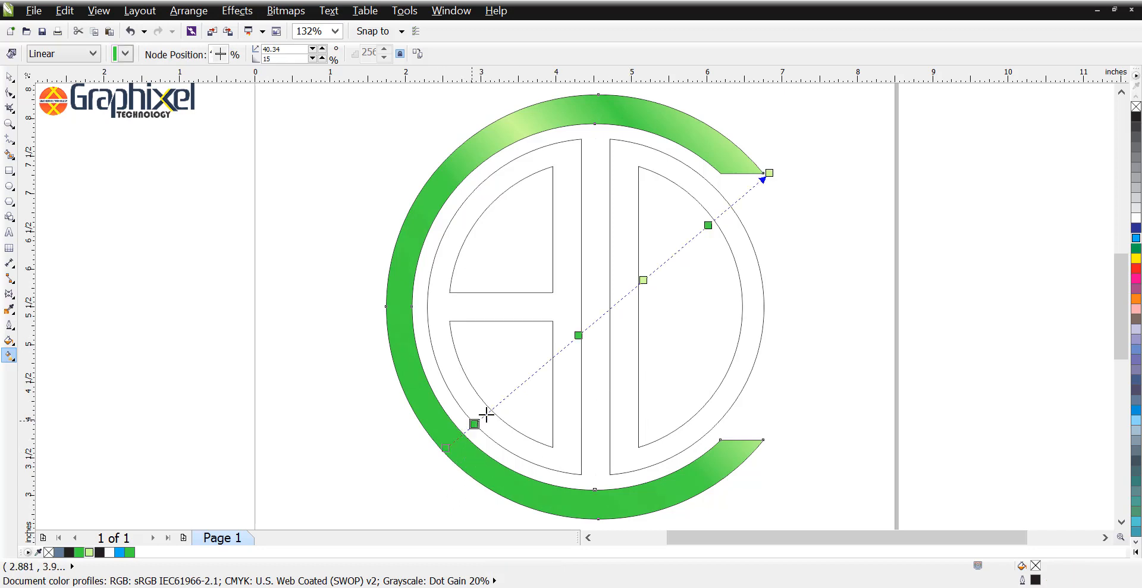
{"action": "left_click_drag", "start_coordinate": [474, 422], "coordinate": [492, 419]}
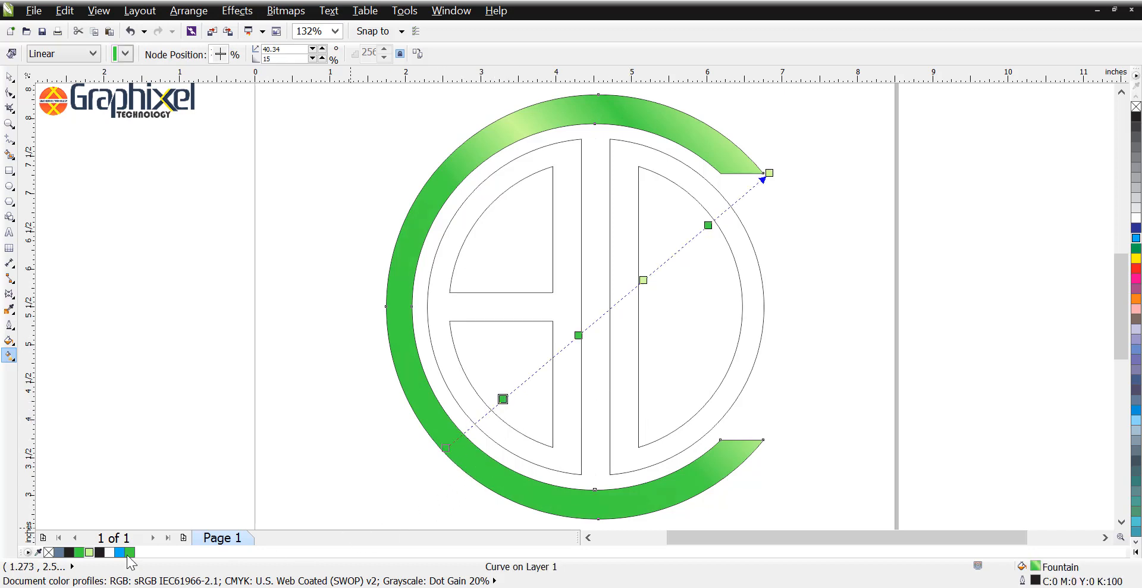
{"action": "left_click", "coordinate": [89, 552]}
{"action": "left_click", "coordinate": [386, 410]}
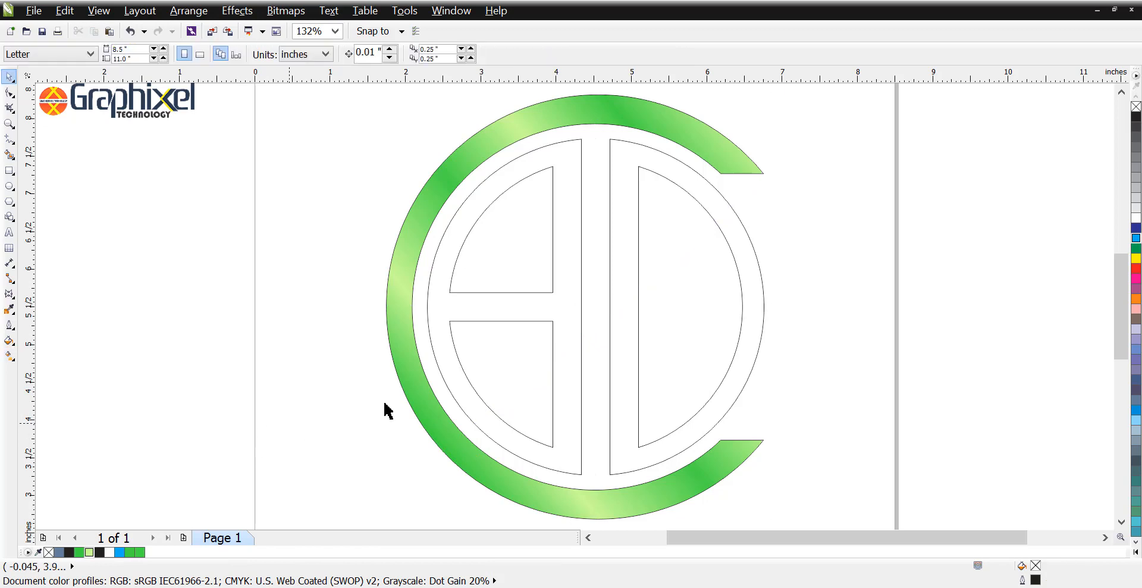
Step: Delete the surplus nodes near the top of the straight vertical edges on both inner ring halves
{"action": "left_click", "coordinate": [624, 193]}
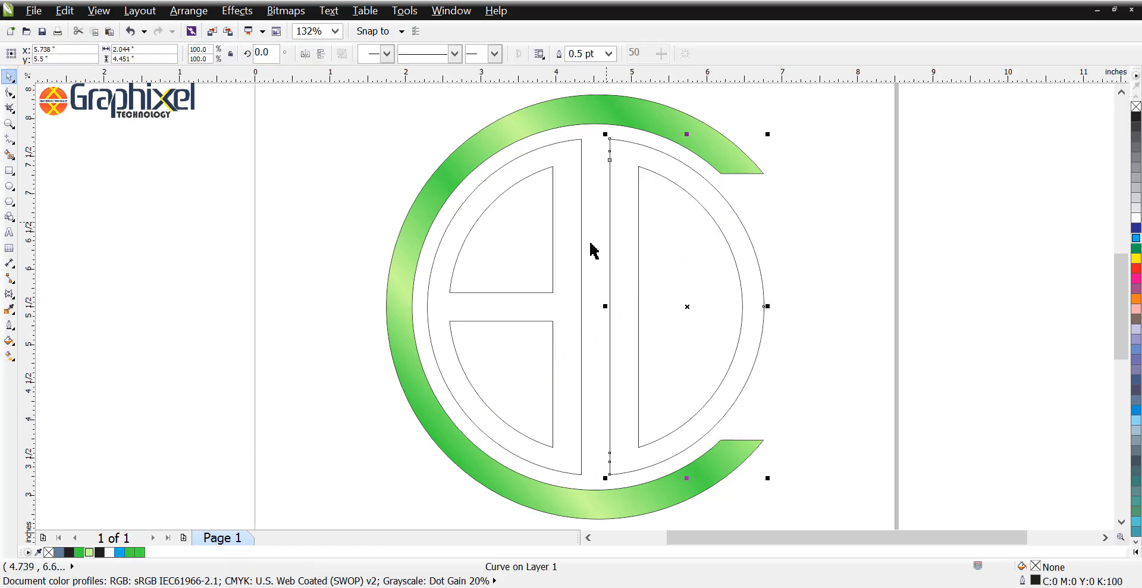
{"action": "key", "text": "g"}
{"action": "key", "text": "space"}
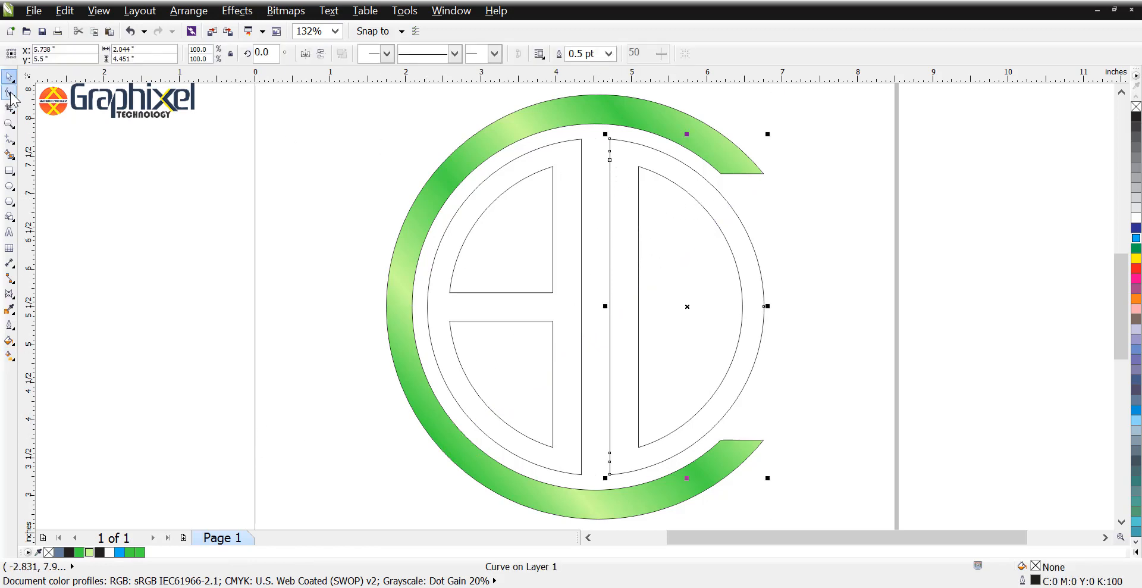
{"action": "left_click", "coordinate": [9, 92]}
{"action": "scroll", "coordinate": [611, 158], "scroll_direction": "up", "scroll_amount": 5}
{"action": "left_click_drag", "start_coordinate": [644, 200], "coordinate": [642, 192]}
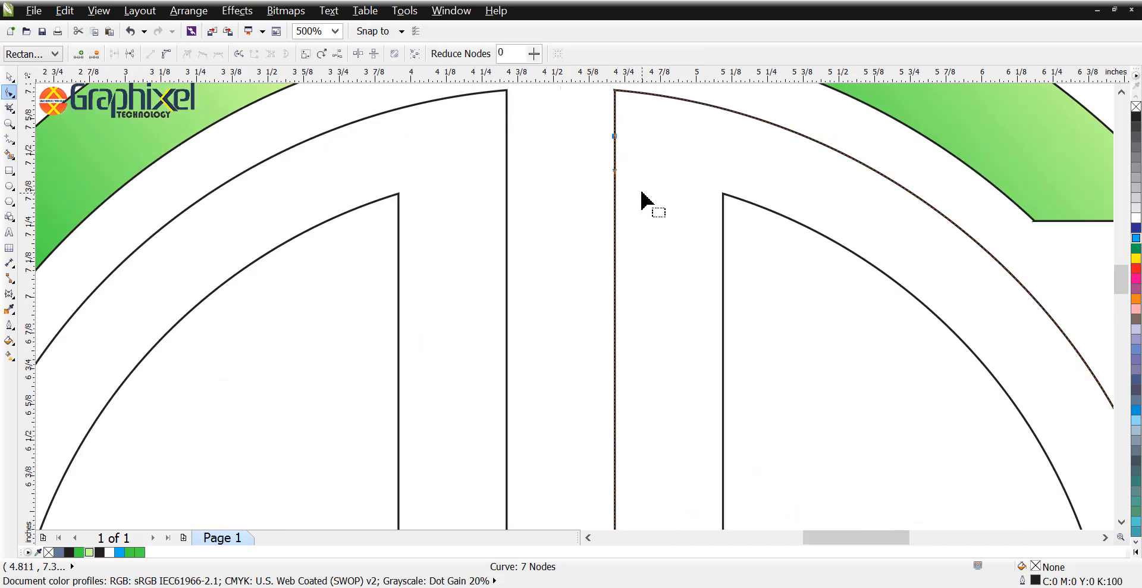
{"action": "left_click_drag", "start_coordinate": [553, 122], "coordinate": [473, 200]}
{"action": "left_click", "coordinate": [504, 178]}
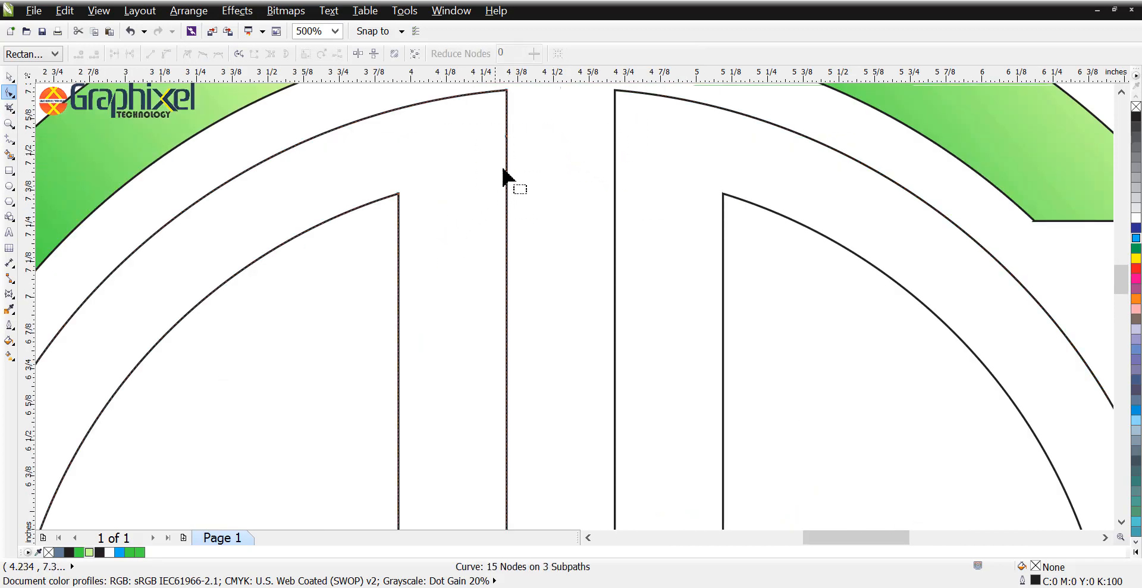
{"action": "key", "text": "Delete"}
Step: Delete the surplus nodes at the middle of the left half's straight edge and near the bottom of both halves
{"action": "scroll", "coordinate": [537, 285], "scroll_direction": "down", "scroll_amount": 4}
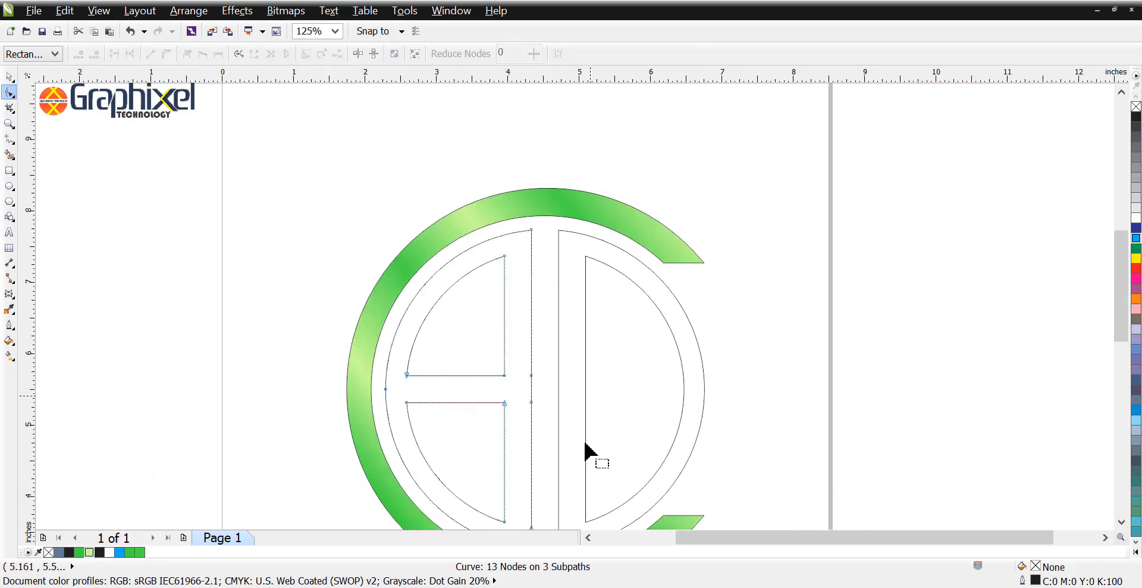
{"action": "left_click_drag", "start_coordinate": [552, 329], "coordinate": [519, 452]}
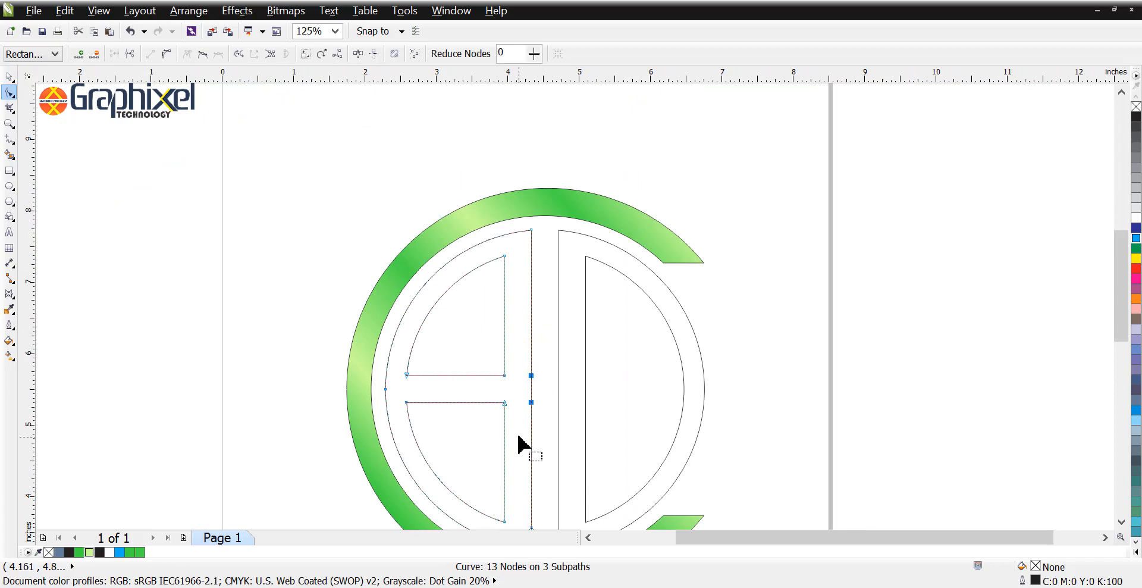
{"action": "key", "text": "Delete"}
{"action": "scroll", "coordinate": [351, 291], "scroll_direction": "down", "scroll_amount": 2}
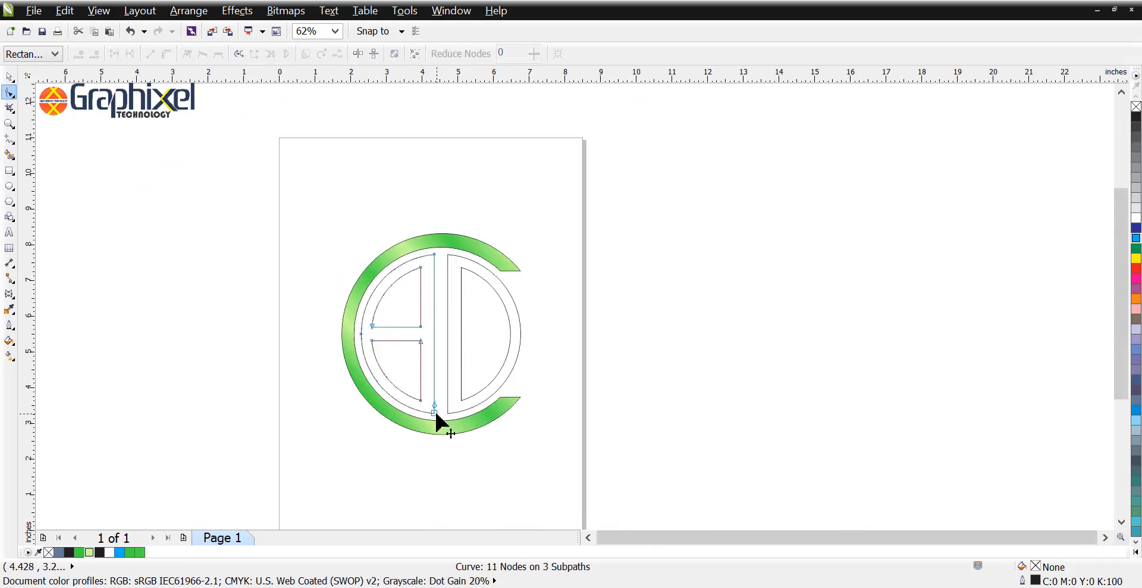
{"action": "scroll", "coordinate": [440, 423], "scroll_direction": "up", "scroll_amount": 4}
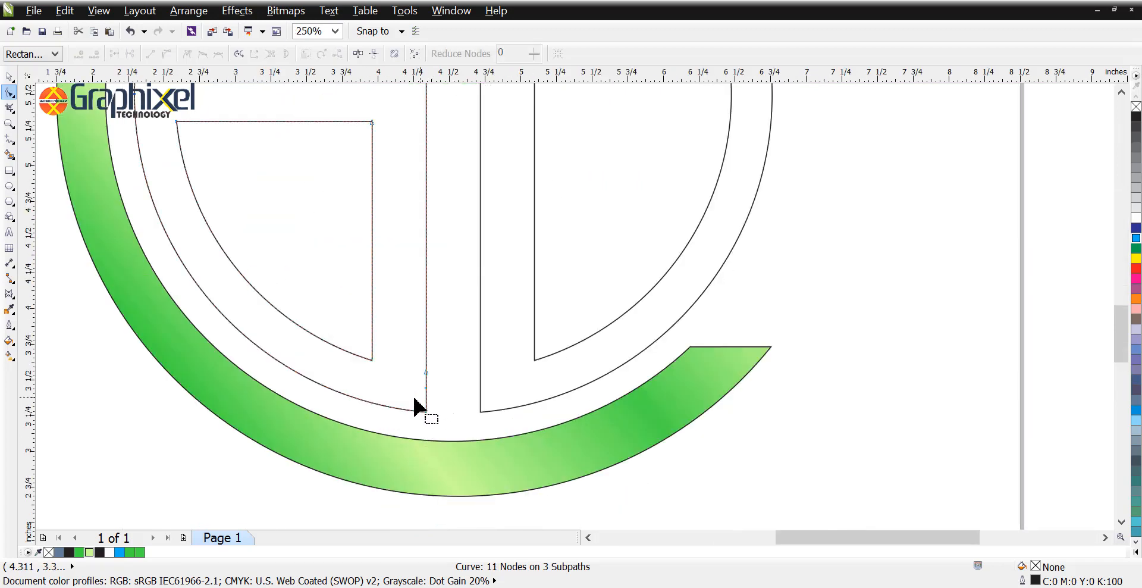
{"action": "key", "text": "Delete"}
{"action": "left_click", "coordinate": [481, 389]}
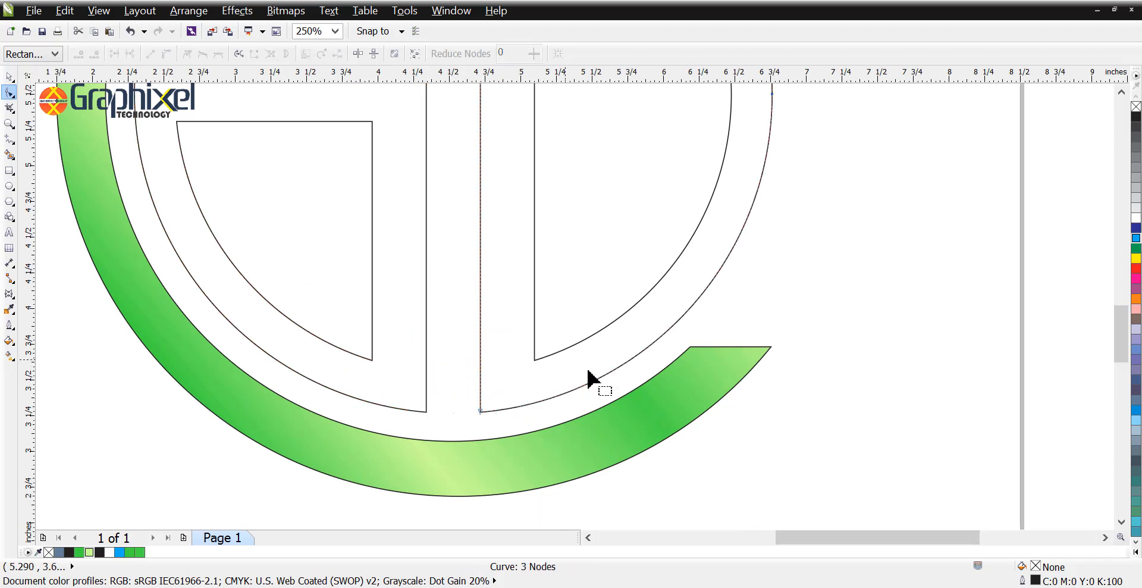
Step: Trim the right half's outline with its inner D shape and delete the leftover inner shape
{"action": "scroll", "coordinate": [589, 372], "scroll_direction": "down", "scroll_amount": 4}
{"action": "key", "text": "space"}
{"action": "left_click", "coordinate": [694, 323]}
{"action": "left_click", "coordinate": [635, 307]}
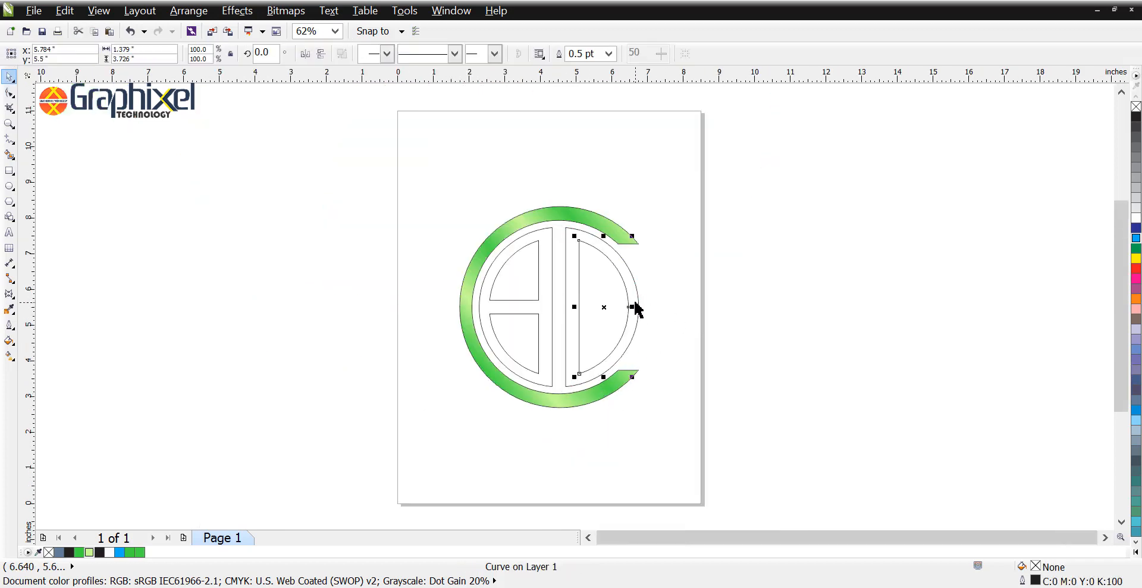
{"action": "left_click", "coordinate": [638, 300], "text": "shift"}
{"action": "left_click", "coordinate": [430, 55]}
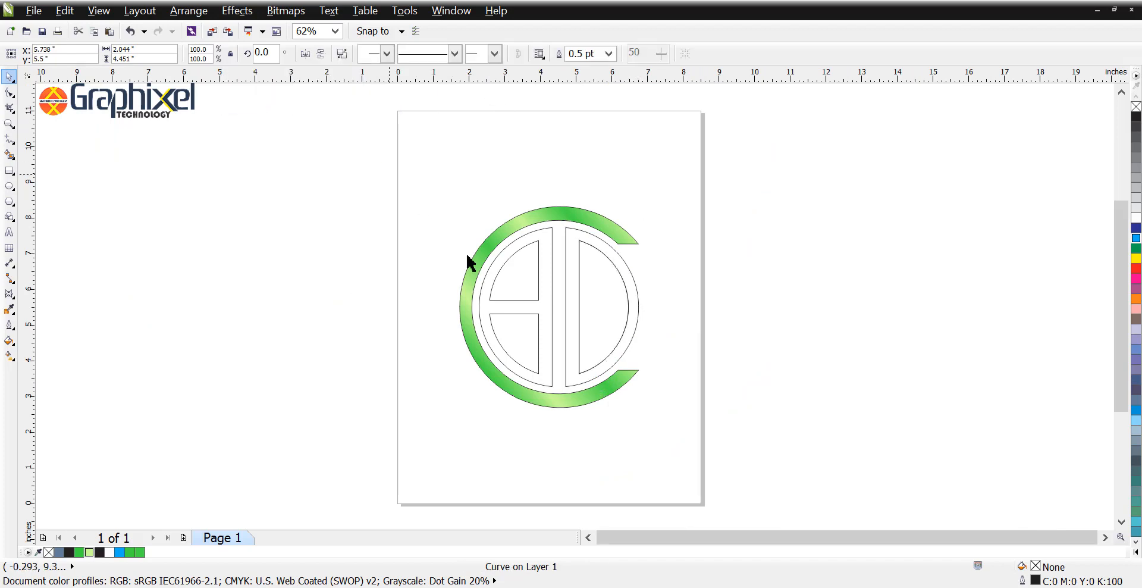
{"action": "left_click", "coordinate": [465, 252]}
{"action": "left_click", "coordinate": [580, 311]}
{"action": "key", "text": "Delete"}
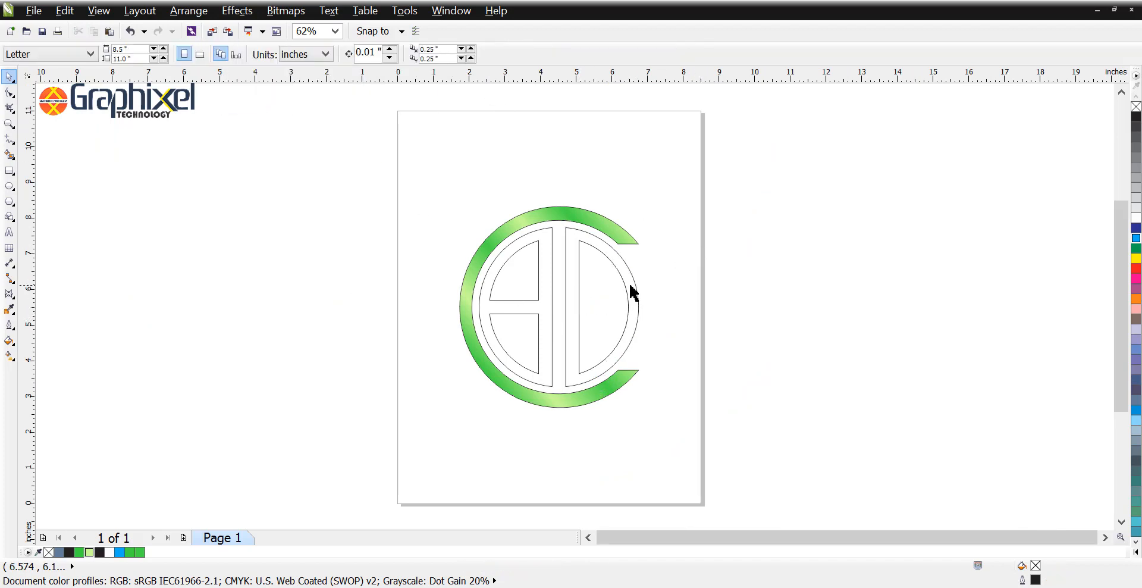
Step: Apply a radial black-to-white fountain fill to the right half, with its white centre near the top of the vertical bar
{"action": "scroll", "coordinate": [633, 293], "scroll_direction": "up", "scroll_amount": 2}
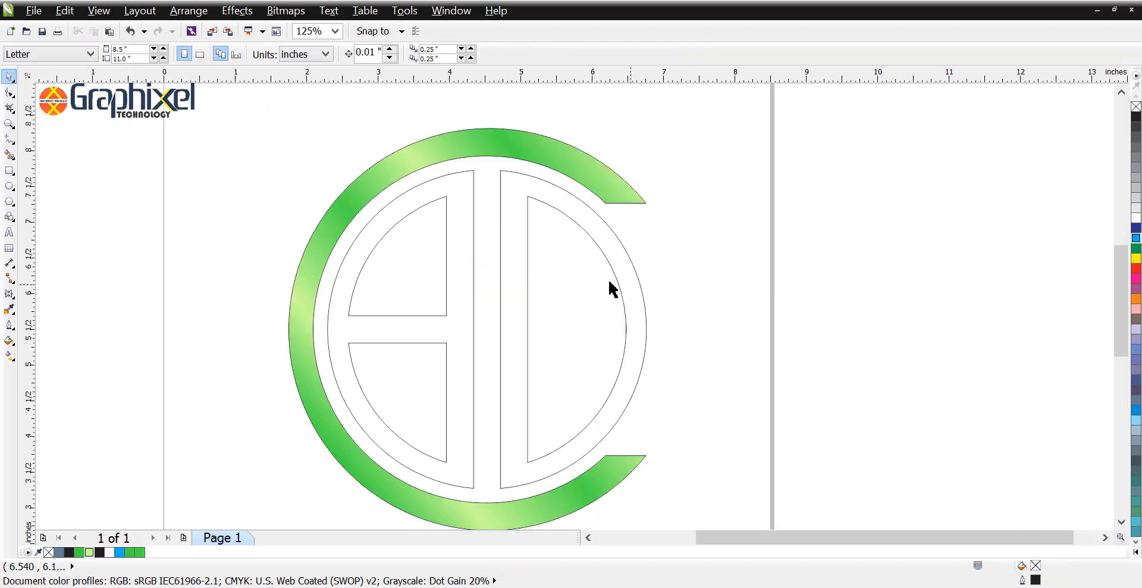
{"action": "left_click", "coordinate": [526, 224]}
{"action": "key", "text": "F10"}
{"action": "key", "text": "space"}
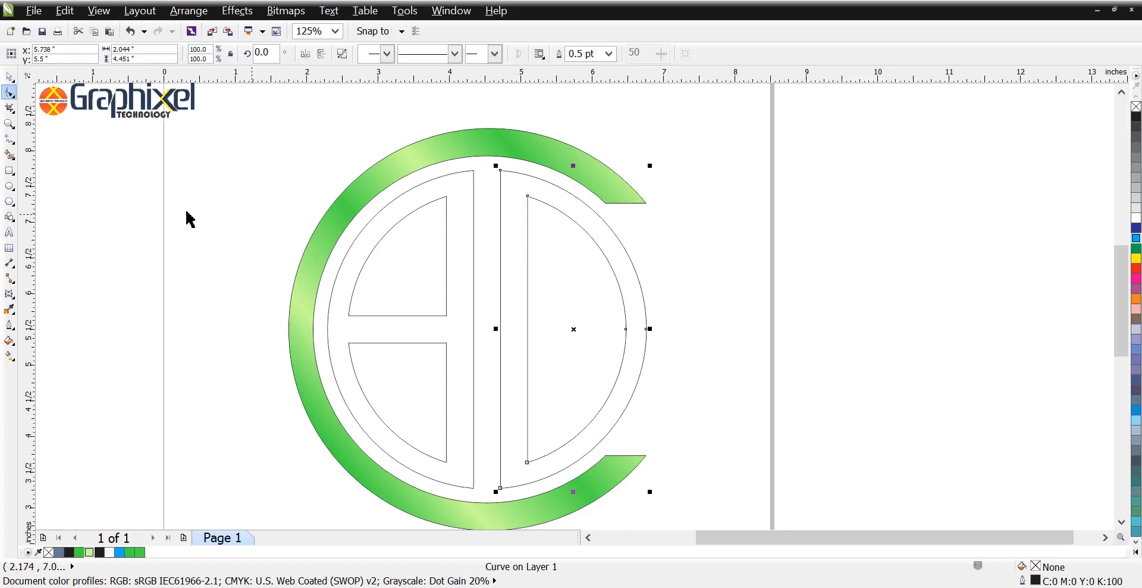
{"action": "left_click", "coordinate": [10, 356]}
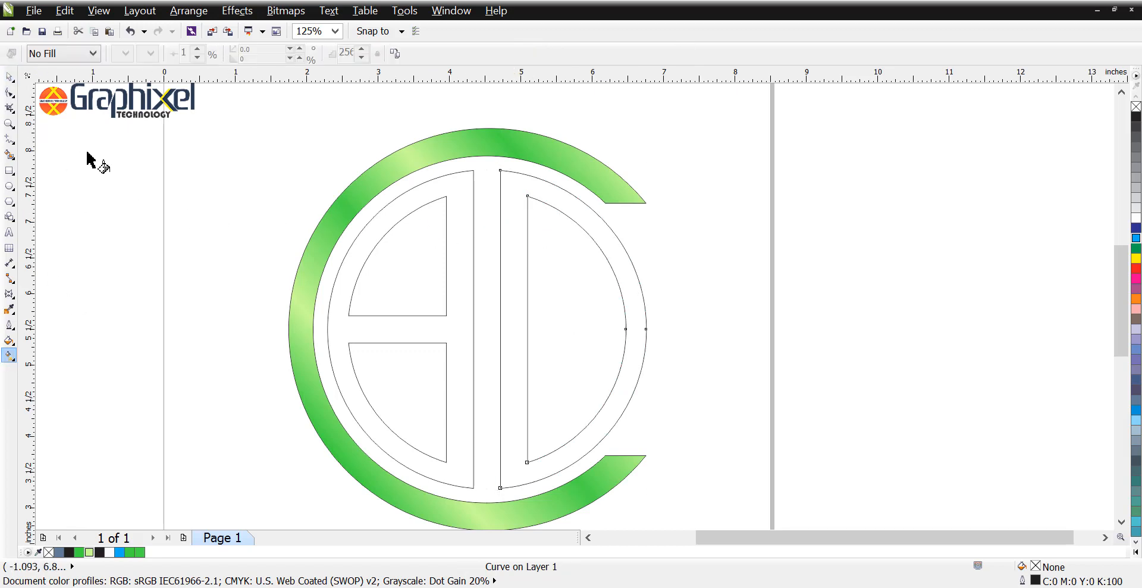
{"action": "left_click", "coordinate": [75, 54]}
{"action": "left_click", "coordinate": [53, 103]}
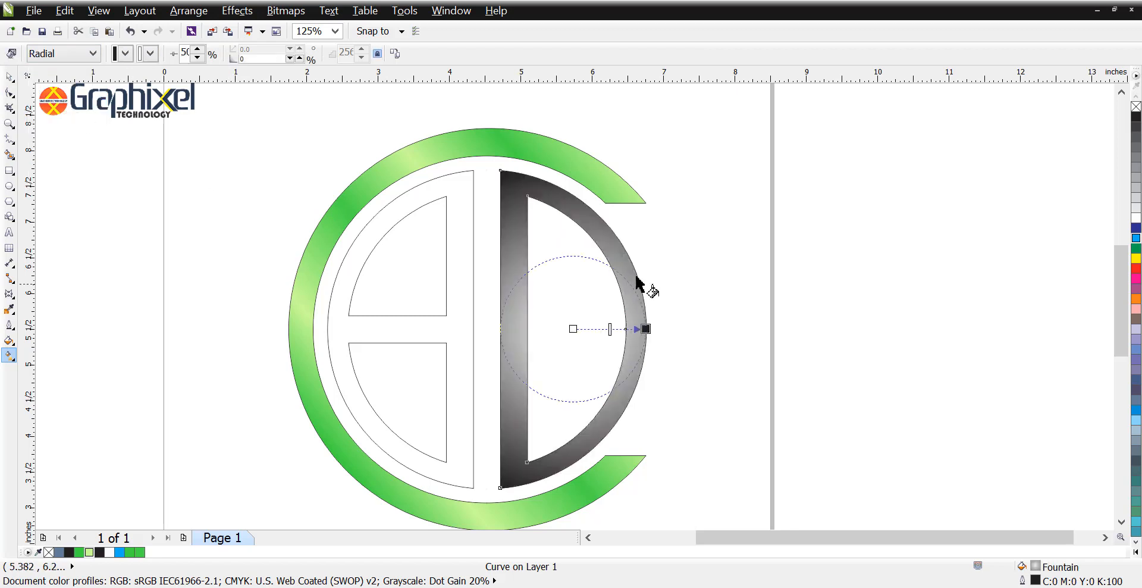
{"action": "left_click_drag", "start_coordinate": [571, 328], "coordinate": [510, 206]}
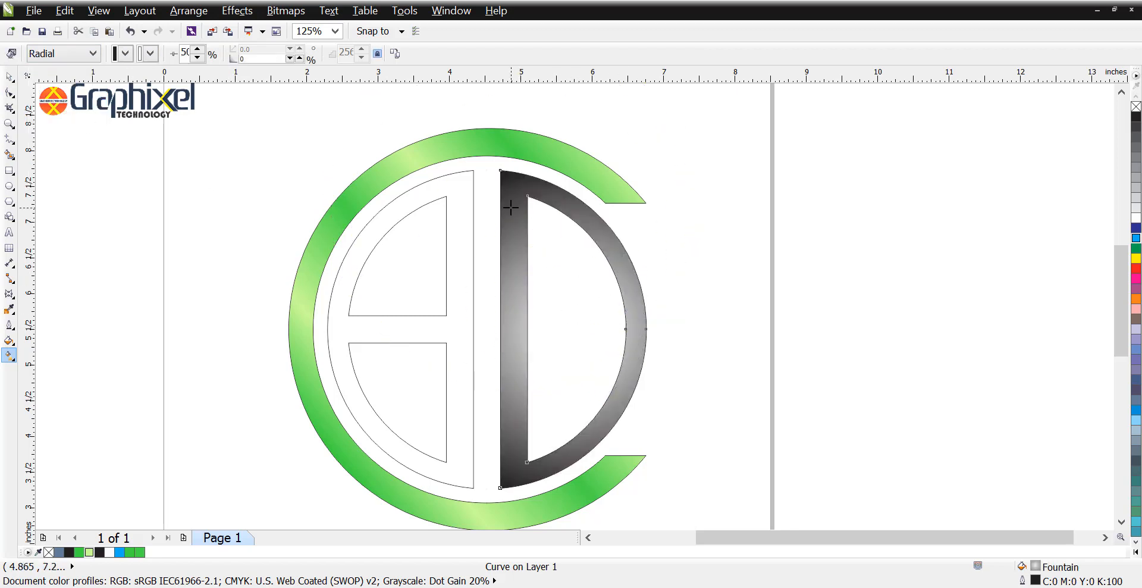
{"action": "key", "text": "space"}
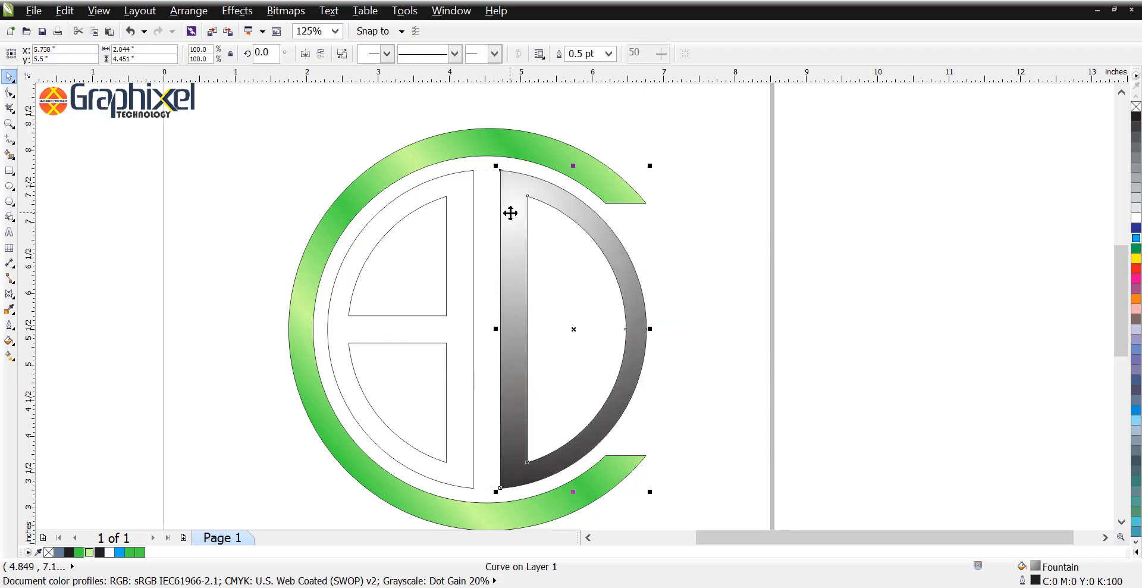
Step: Copy the C ring's green fountain fill onto the right half of the inner ring
{"action": "key", "text": "alt+e"}
{"action": "key", "text": "m"}
{"action": "key", "text": "Return"}
{"action": "left_click", "coordinate": [504, 152]}
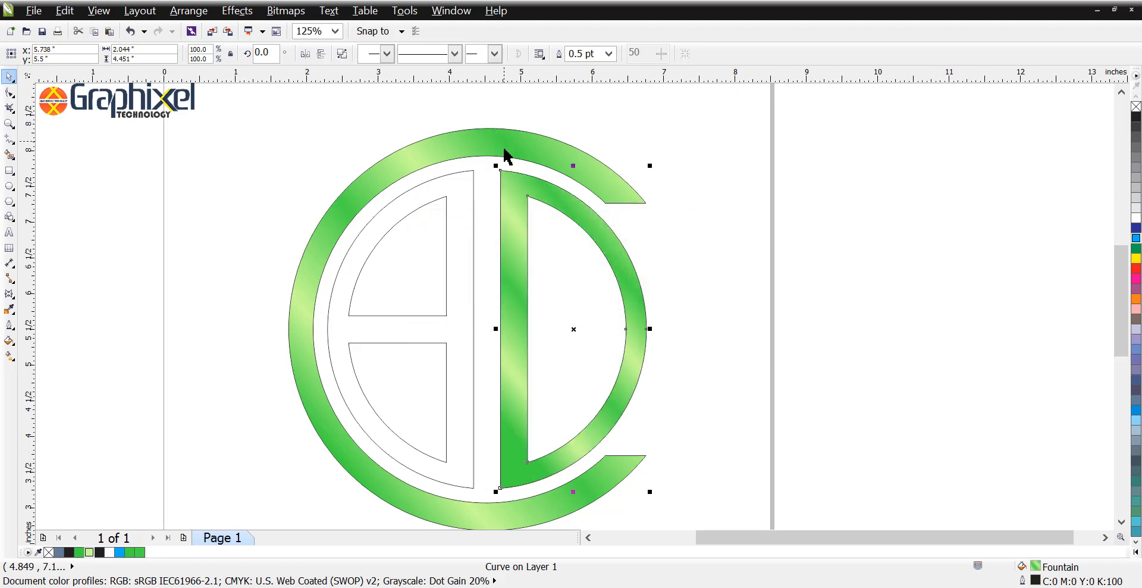
Step: Copy the green fountain fill from the right half onto the left half of the inner ring
{"action": "left_click", "coordinate": [470, 234]}
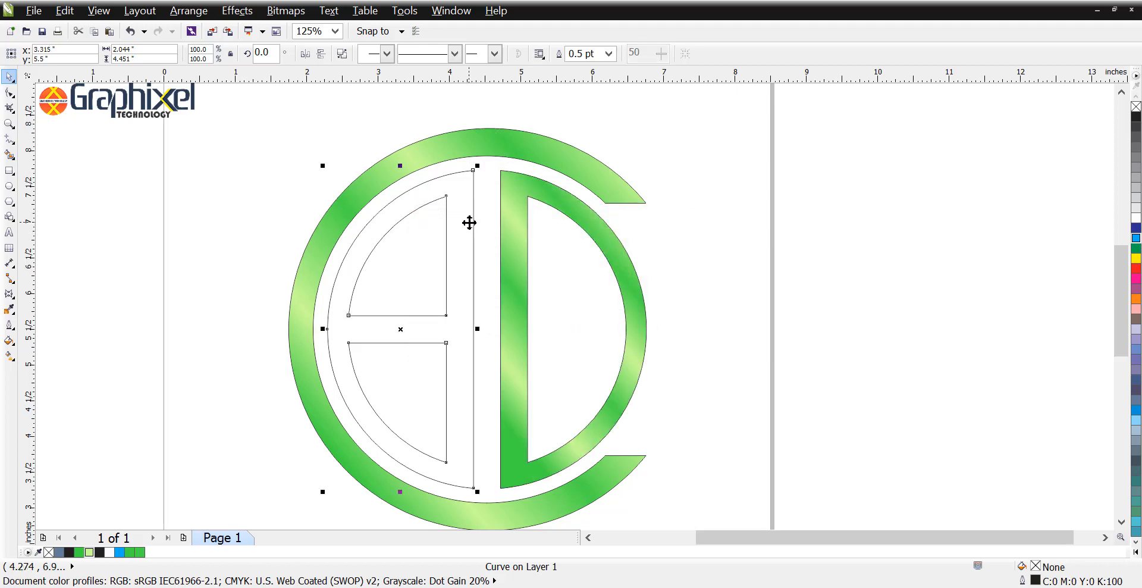
{"action": "key", "text": "alt+e"}
{"action": "key", "text": "m"}
{"action": "key", "text": "Return"}
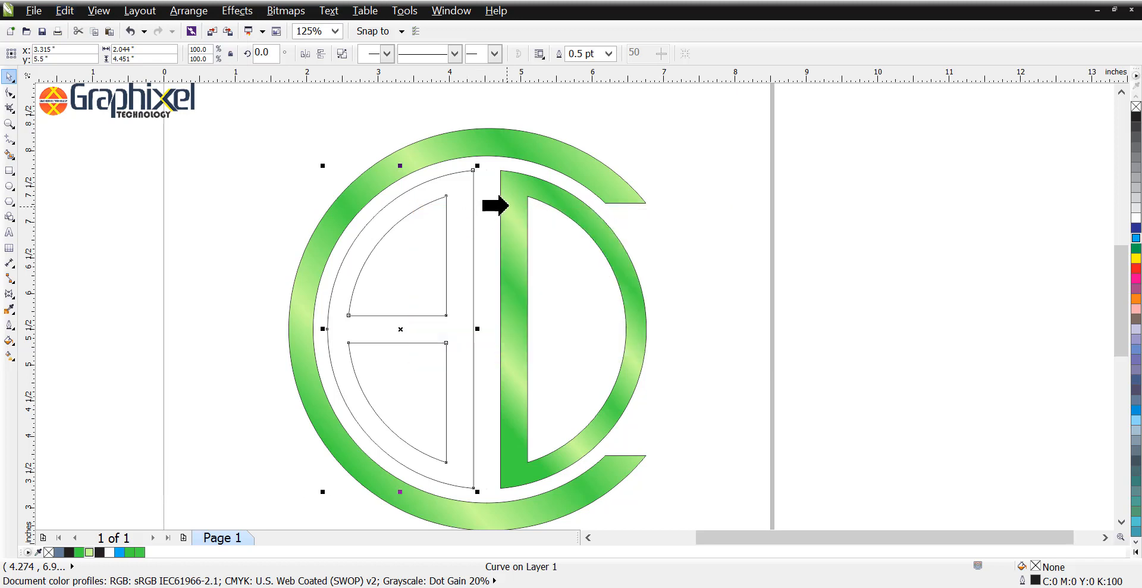
{"action": "left_click", "coordinate": [508, 206]}
{"action": "left_click", "coordinate": [690, 143]}
Step: Remove the outlines from all parts of the logo
{"action": "scroll", "coordinate": [704, 158], "scroll_direction": "down", "scroll_amount": 1}
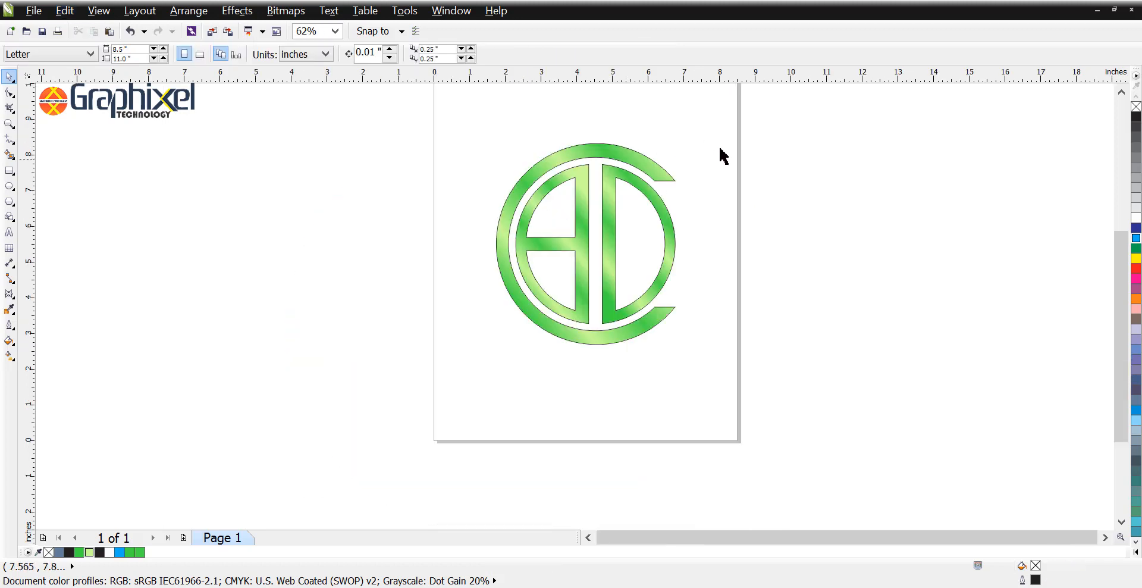
{"action": "left_click_drag", "start_coordinate": [728, 126], "coordinate": [393, 380]}
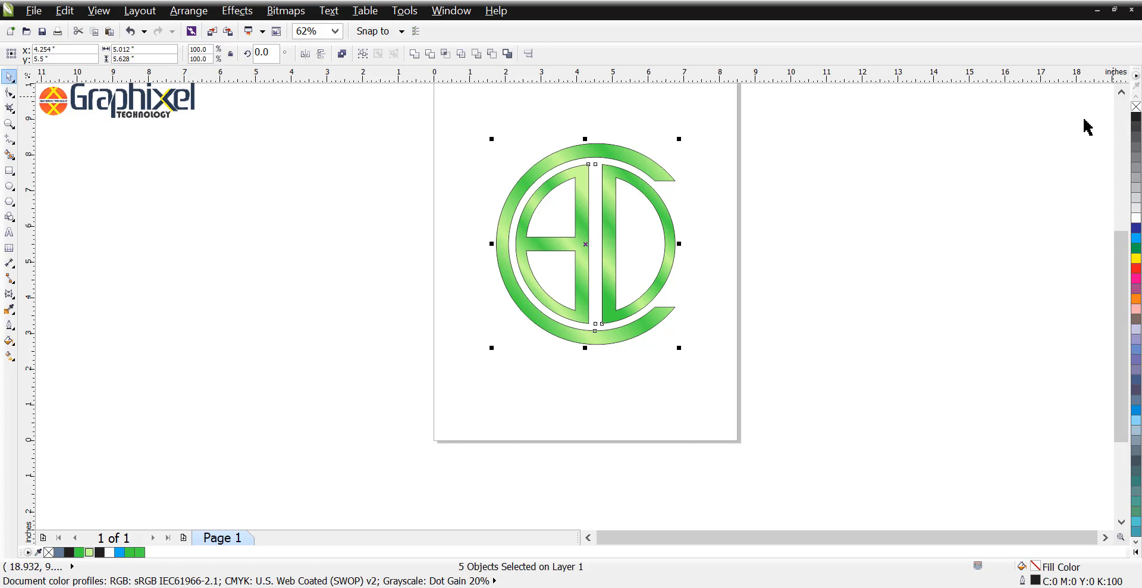
{"action": "right_click", "coordinate": [1136, 106]}
{"action": "left_click", "coordinate": [687, 201]}
{"action": "left_click_drag", "start_coordinate": [681, 181], "coordinate": [748, 294]}
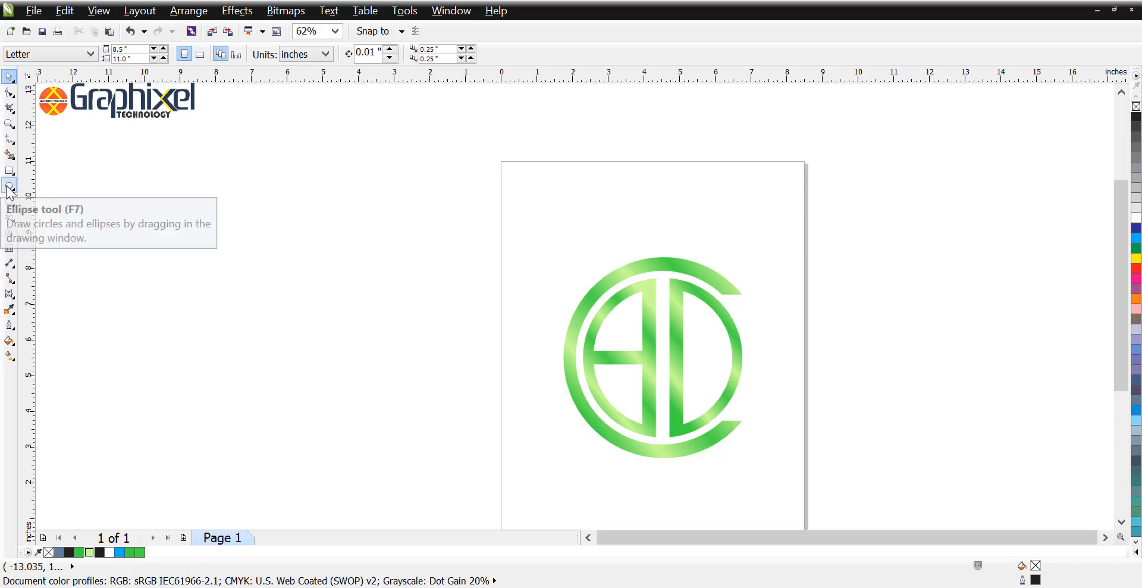
Step: Draw a straight vertical line about 2.23 inches long in the empty area outside the page's upper left
{"action": "left_click", "coordinate": [10, 138]}
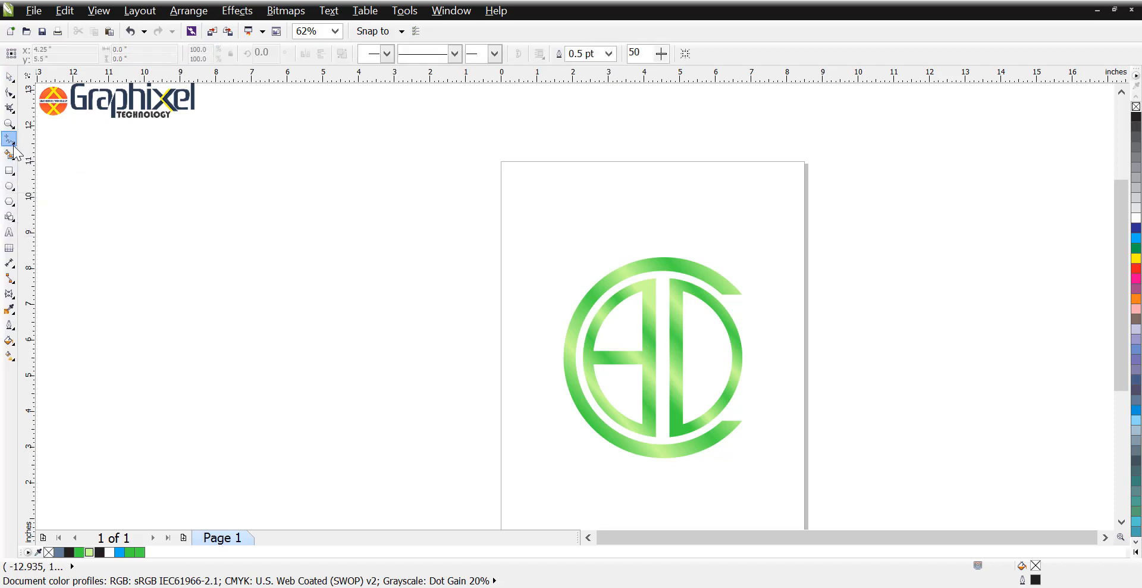
{"action": "left_click", "coordinate": [13, 143]}
{"action": "left_click", "coordinate": [80, 157]}
{"action": "left_click_drag", "start_coordinate": [275, 131], "coordinate": [275, 210]}
{"action": "key", "text": "space"}
Step: Convert the vertical line to a curve and bow its middle outward to the left to form one leaf edge
{"action": "left_click", "coordinate": [9, 93]}
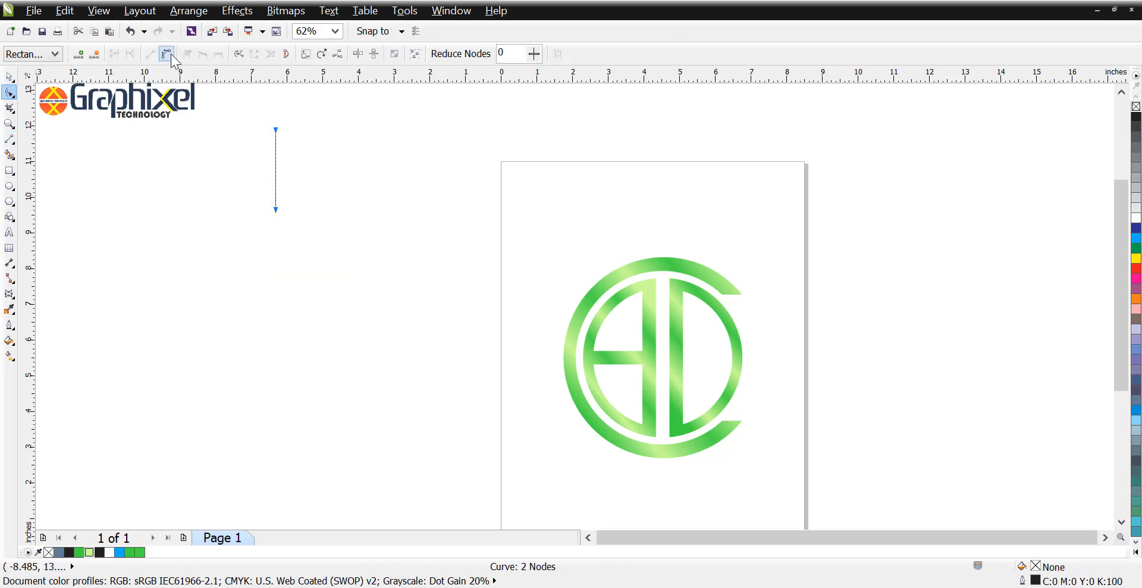
{"action": "left_click", "coordinate": [168, 54]}
{"action": "left_click", "coordinate": [215, 107]}
{"action": "left_click", "coordinate": [275, 131]}
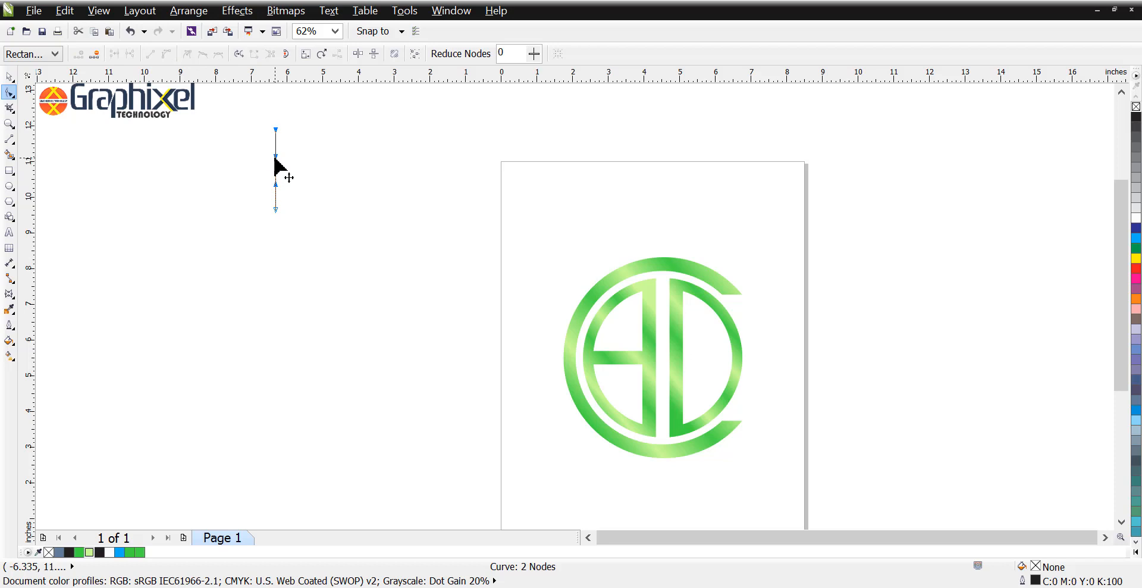
{"action": "mouse_move", "coordinate": [274, 158]}
{"action": "left_mouse_down"}
{"action": "mouse_move", "coordinate": [277, 184]}
{"action": "mouse_move", "coordinate": [290, 163]}
{"action": "mouse_move", "coordinate": [290, 181]}
{"action": "mouse_move", "coordinate": [269, 168]}
{"action": "left_mouse_up"}
{"action": "key", "text": "space"}
Step: Add a copy of the curve rotated 180° as the opposite edge and combine both into a leaf about 0.61 inches wide
{"action": "left_click", "coordinate": [304, 169]}
{"action": "left_click", "coordinate": [290, 178]}
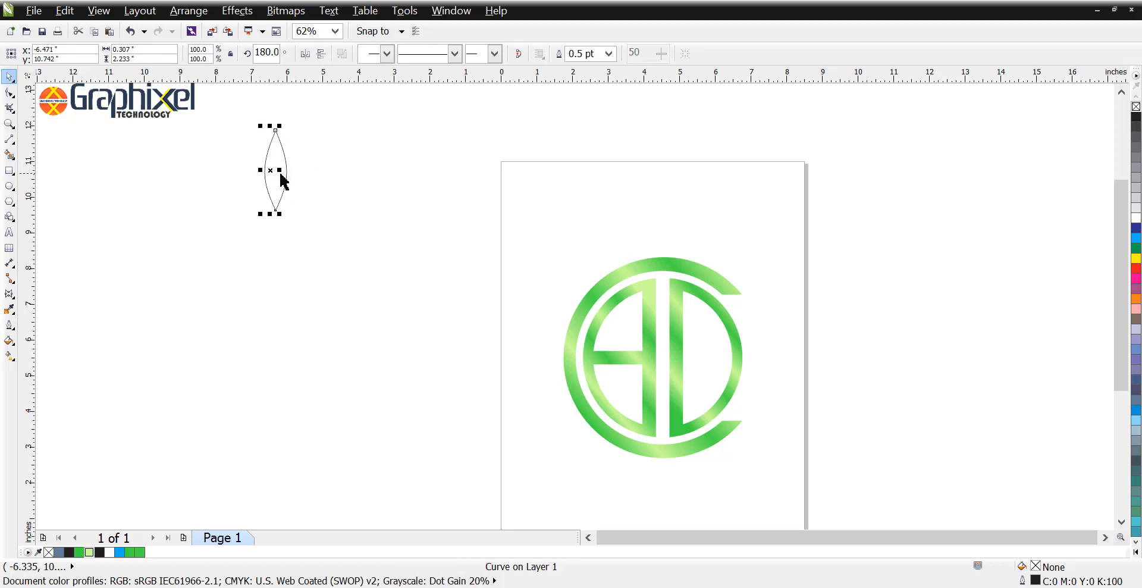
{"action": "left_click", "coordinate": [284, 177], "text": "shift"}
{"action": "left_click", "coordinate": [342, 54]}
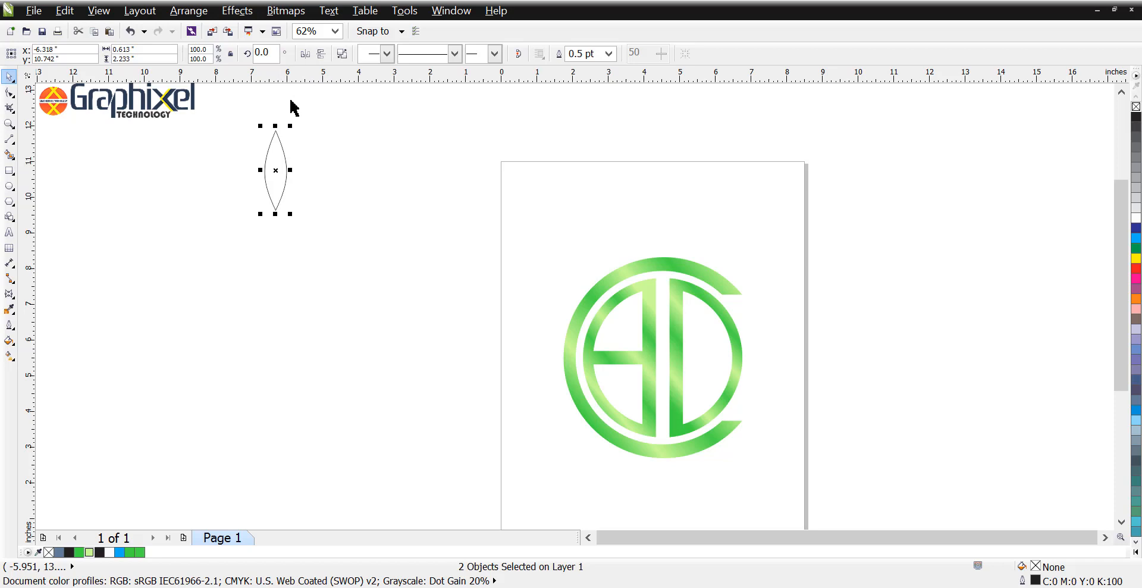
Step: Create a blue-grey filled leaf (C:40 M:20 Y:0 K:40) from the outline with Smart Fill and move it aside towards the page
{"action": "left_click", "coordinate": [17, 156]}
{"action": "left_click", "coordinate": [269, 180]}
{"action": "key", "text": "space"}
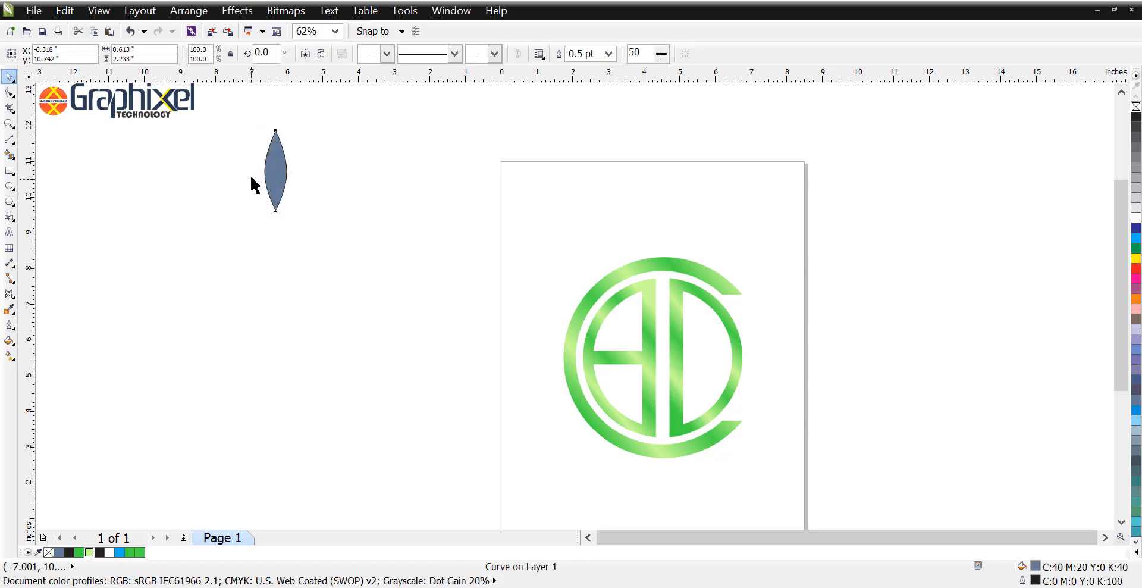
{"action": "left_click_drag", "start_coordinate": [269, 180], "coordinate": [439, 180]}
Step: Shorten the filled leaf to about 1.79 inches tall and delete the unfilled leaf outline
{"action": "scroll", "coordinate": [452, 147], "scroll_direction": "up", "scroll_amount": 2}
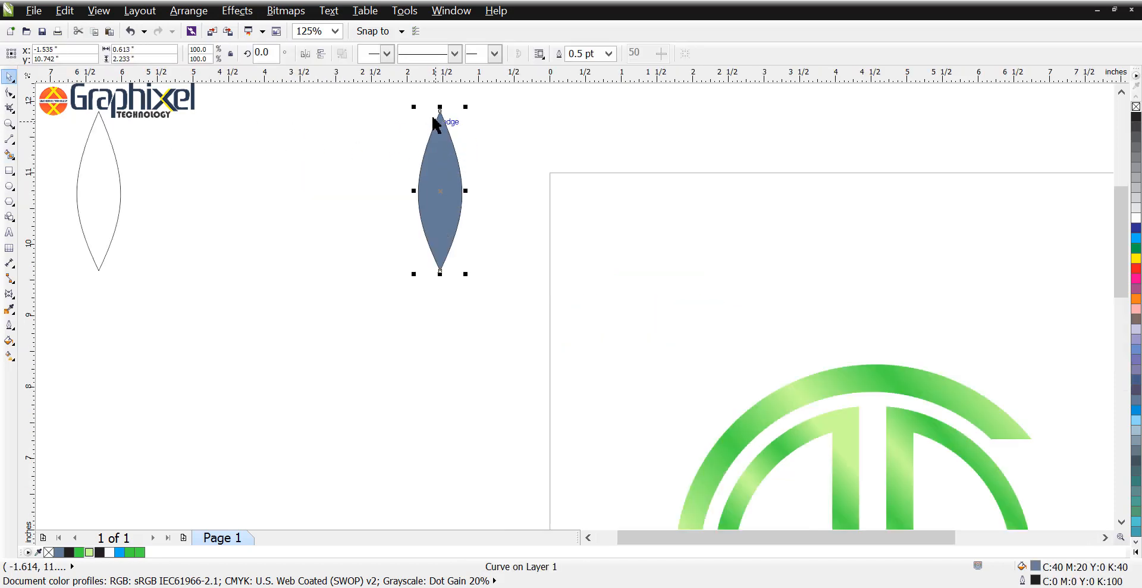
{"action": "left_click_drag", "start_coordinate": [442, 112], "coordinate": [440, 123]}
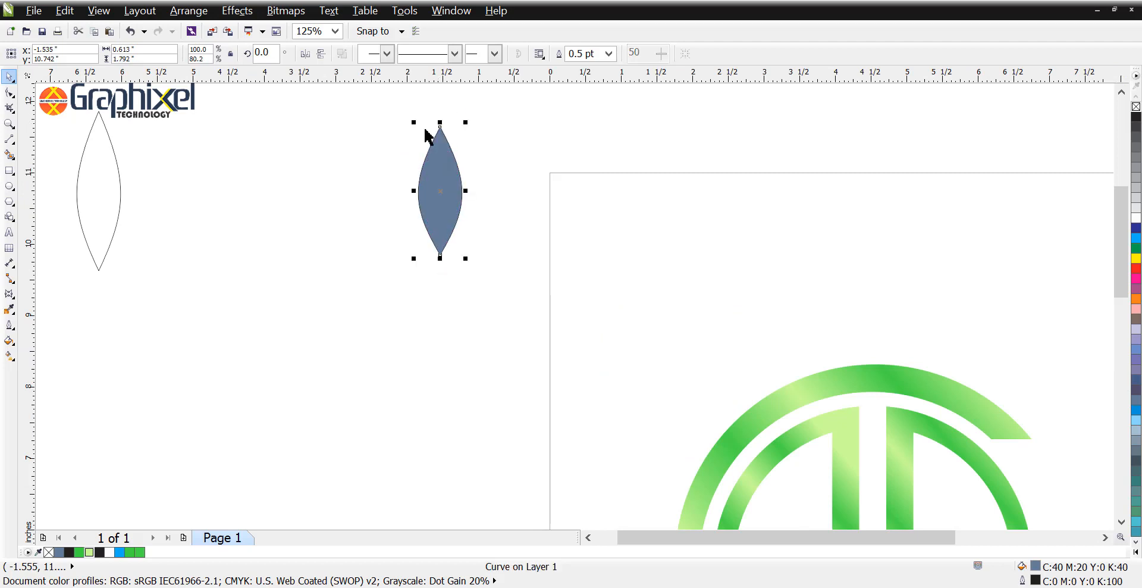
{"action": "left_click", "coordinate": [106, 180]}
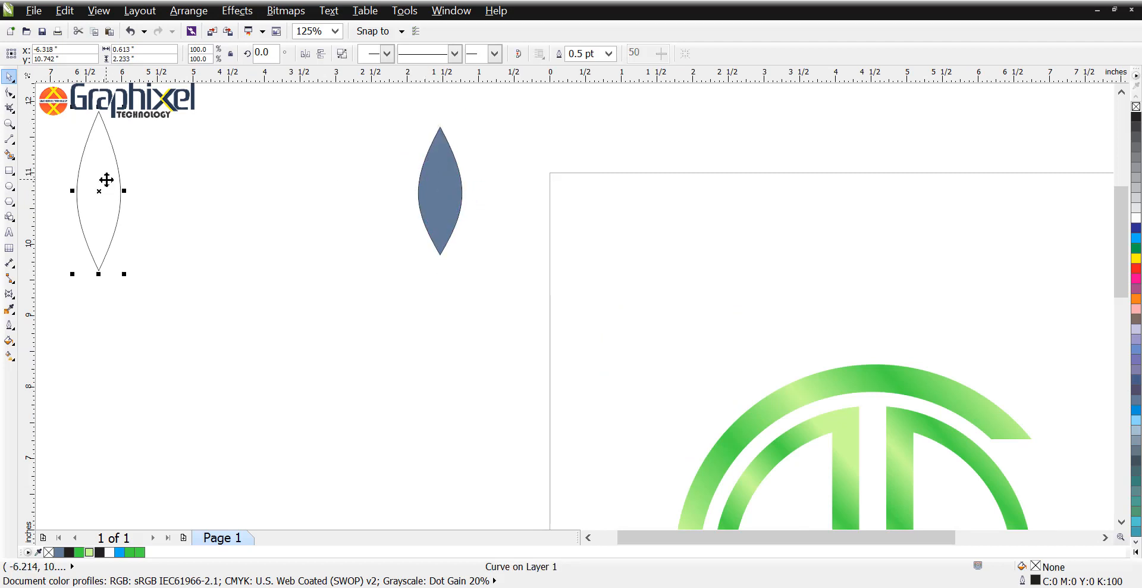
{"action": "key", "text": "Delete"}
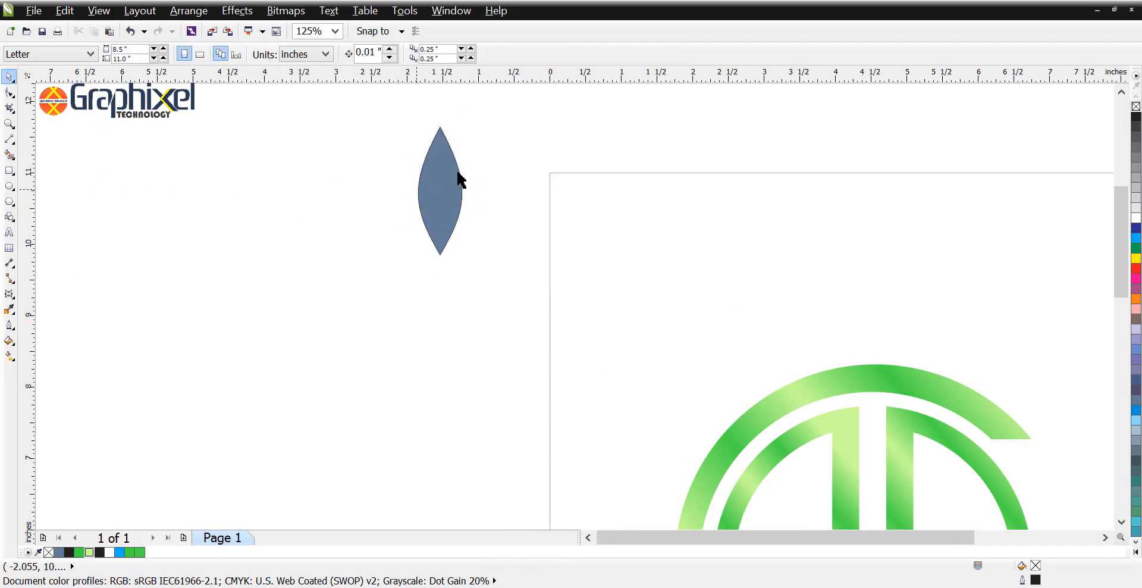
Step: Set the filled leaf's rotation centre at its bottom tip and rotate a copy to the right, to 297.4°
{"action": "left_click", "coordinate": [417, 195]}
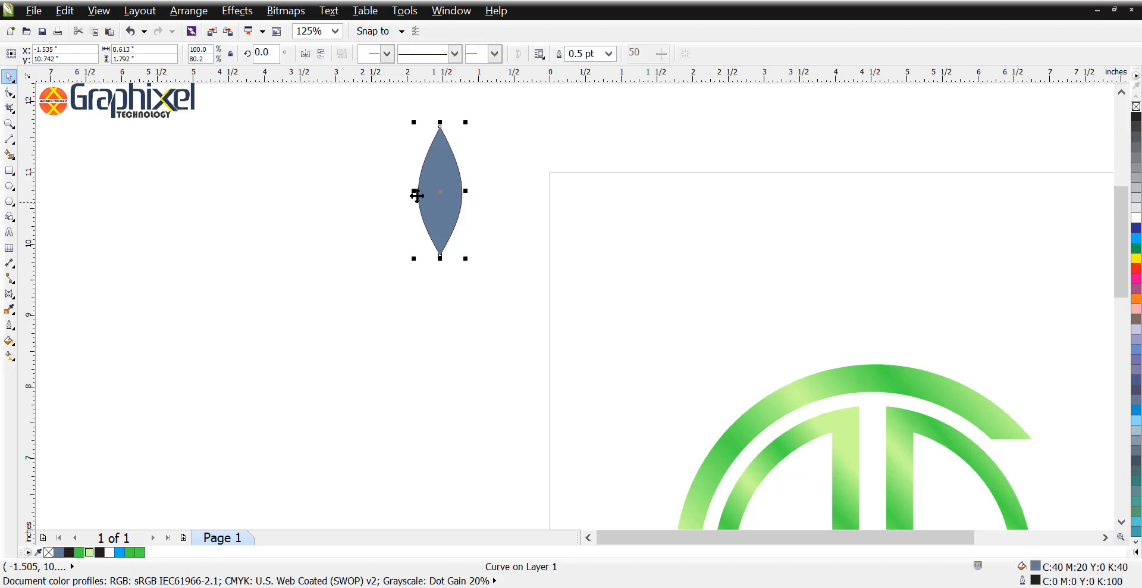
{"action": "left_click", "coordinate": [444, 153]}
{"action": "left_click_drag", "start_coordinate": [436, 187], "coordinate": [442, 226]}
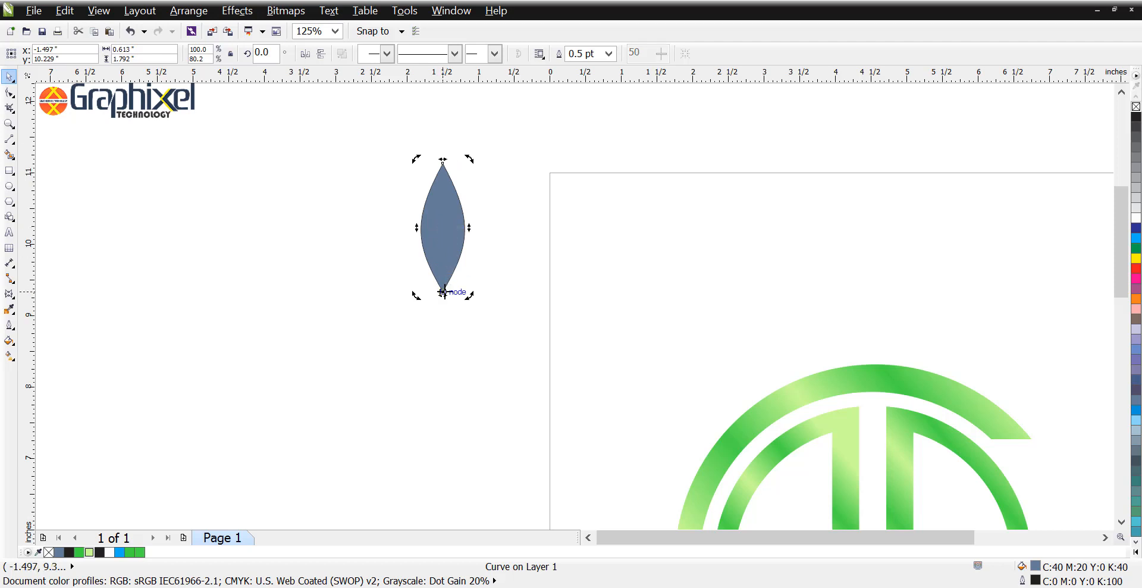
{"action": "left_click", "coordinate": [497, 191]}
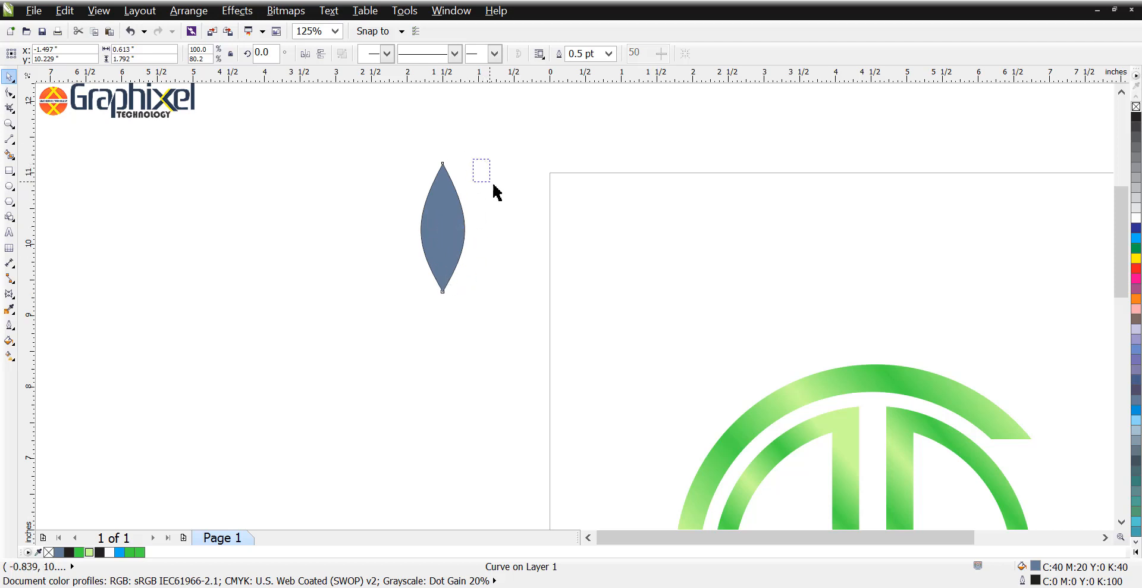
{"action": "left_click", "coordinate": [440, 189]}
{"action": "left_click", "coordinate": [450, 190]}
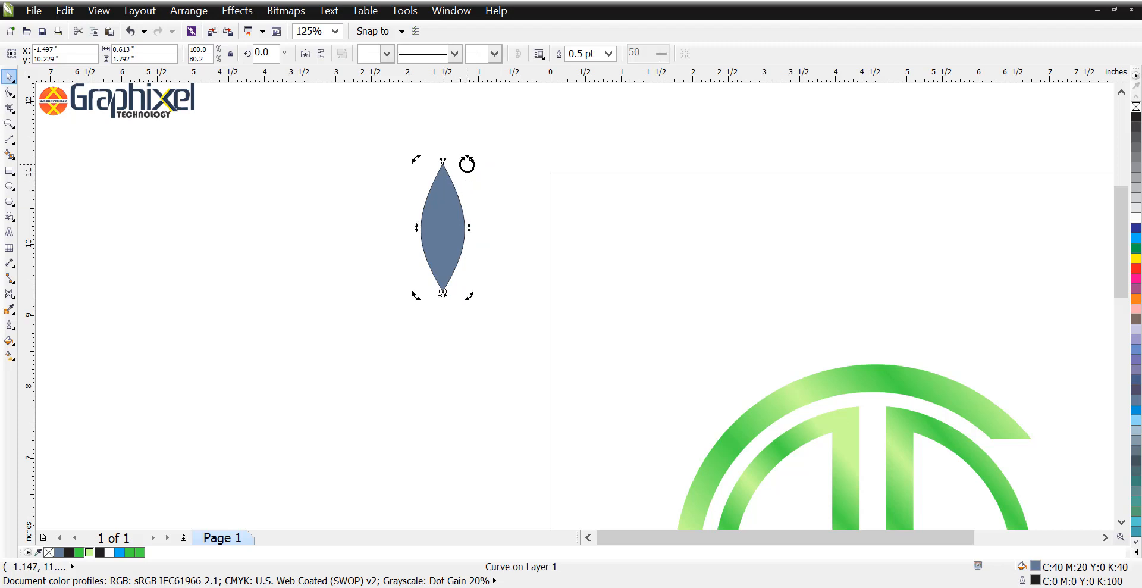
{"action": "left_click_drag", "start_coordinate": [467, 164], "coordinate": [565, 259]}
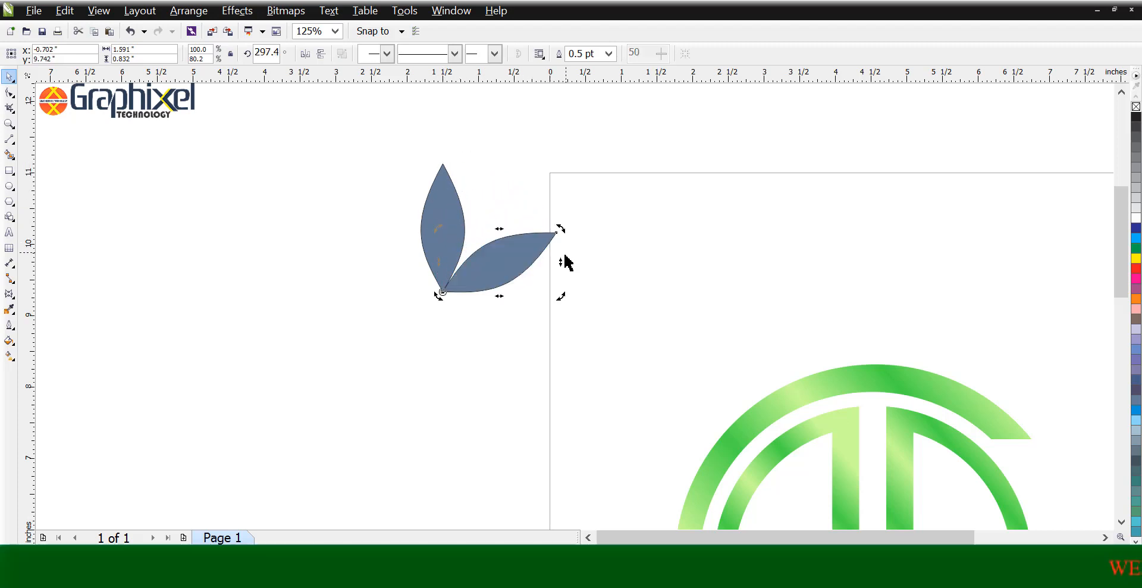
Step: Rotate another copy of the leaf about the shared bottom tip to the left side, to 61.1°
{"action": "left_click_drag", "start_coordinate": [560, 298], "coordinate": [357, 154]}
{"action": "key", "text": "space"}
{"action": "key", "text": "space"}
{"action": "key", "text": "space"}
{"action": "key", "text": "space"}
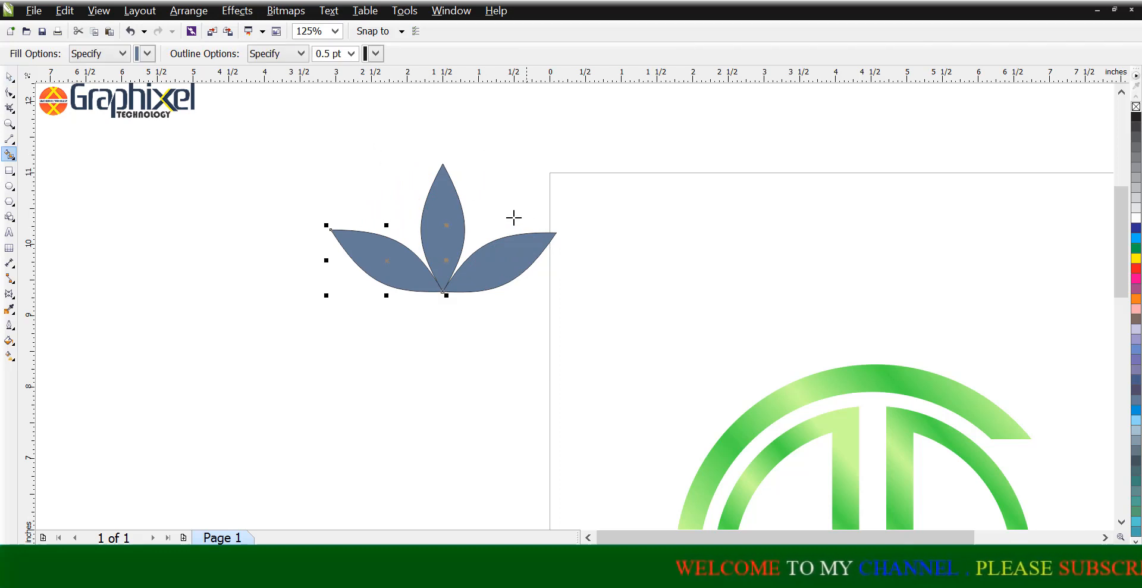
{"action": "left_click_drag", "start_coordinate": [298, 205], "coordinate": [675, 357]}
{"action": "key", "text": "Escape"}
Step: Shrink the right leaf slightly away from the shared tip to open a narrow gap beside the central leaf
{"action": "left_click", "coordinate": [534, 255]}
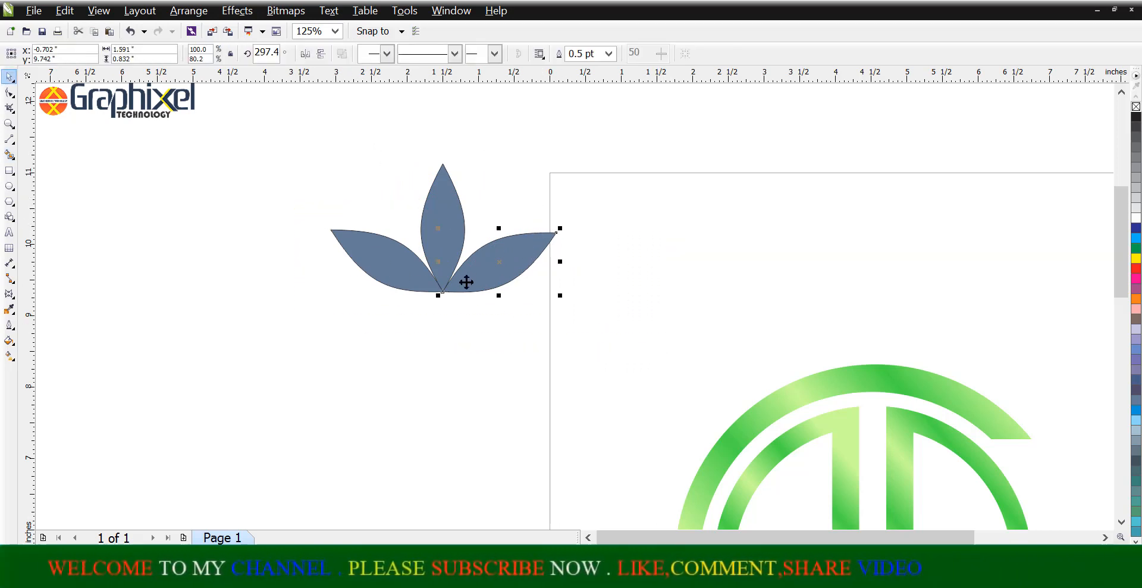
{"action": "scroll", "coordinate": [437, 299], "scroll_direction": "up", "scroll_amount": 5}
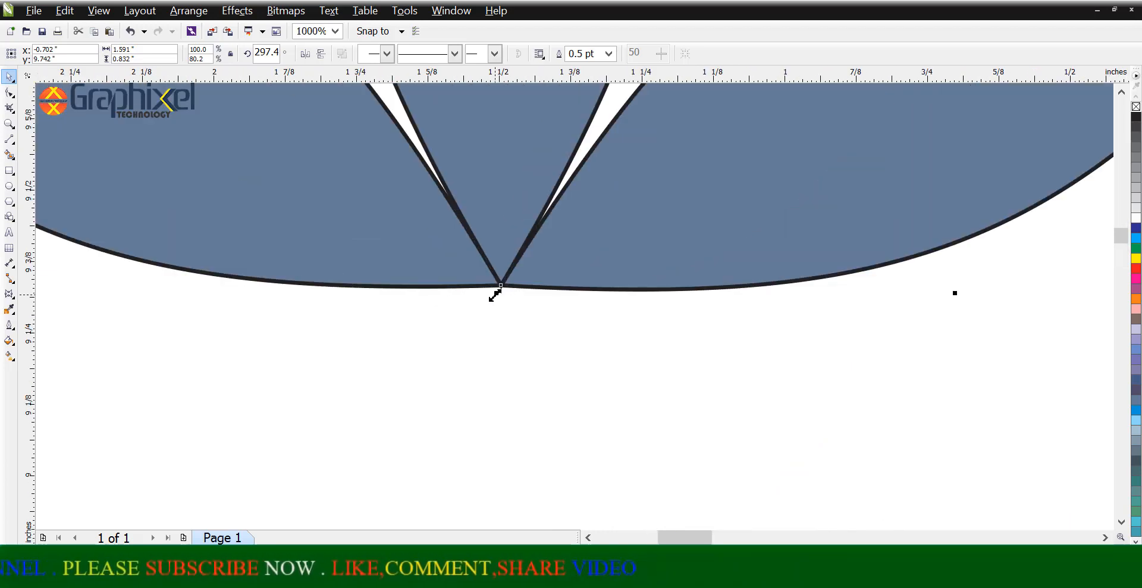
{"action": "left_click_drag", "start_coordinate": [496, 293], "coordinate": [529, 297]}
Step: Shrink the left leaf to about 1.51 by 0.84 inches, leaving a matching gap beside the central leaf
{"action": "left_click", "coordinate": [425, 250]}
{"action": "key", "text": "ctrl+r"}
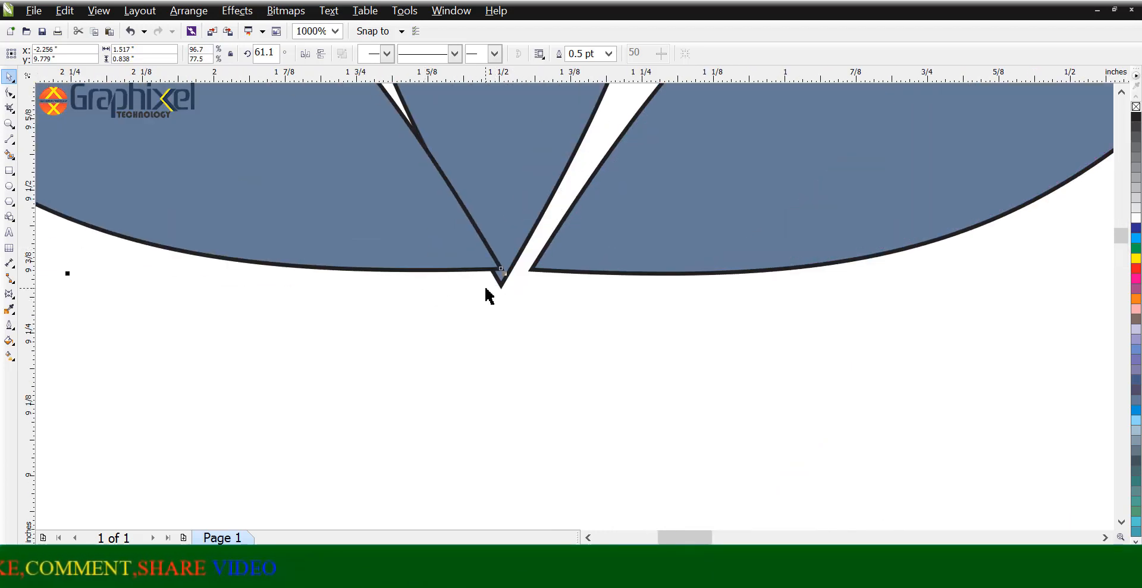
{"action": "key", "text": "ctrl+z"}
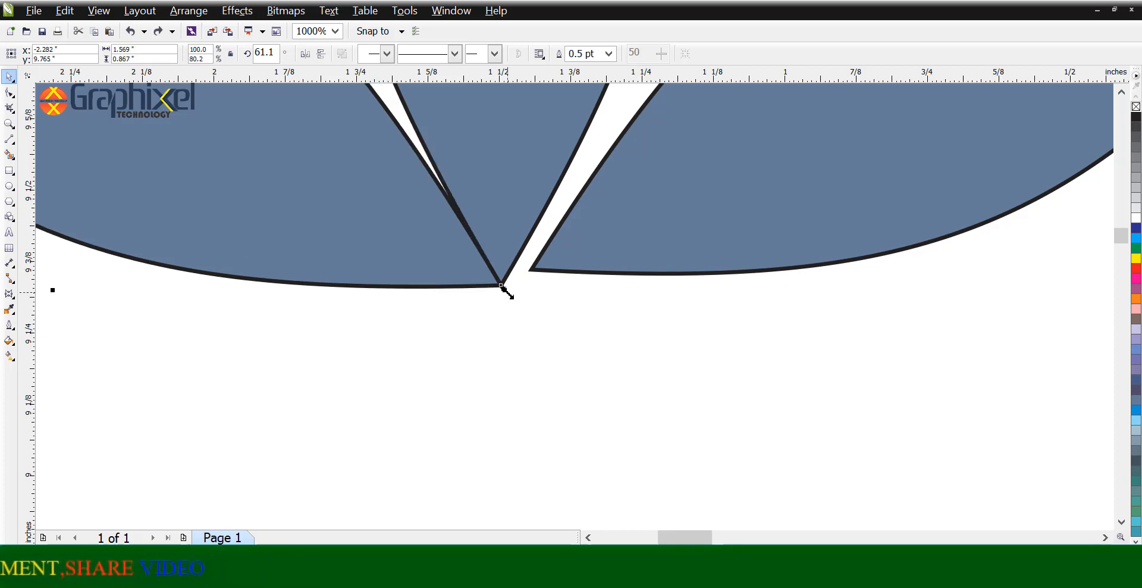
{"action": "left_click_drag", "start_coordinate": [505, 291], "coordinate": [472, 288]}
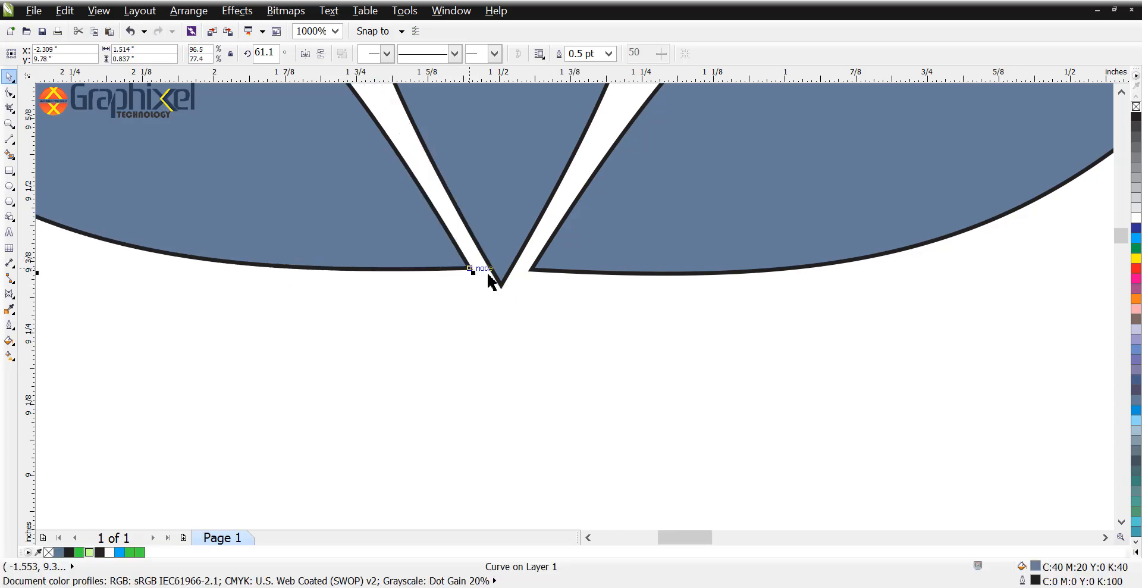
{"action": "left_click", "coordinate": [559, 270], "text": "shift"}
{"action": "left_click_drag", "start_coordinate": [559, 280], "coordinate": [556, 280]}
{"action": "left_click", "coordinate": [534, 326]}
Step: Remove the outlines from the three leaves and move them onto the page above the C ring
{"action": "scroll", "coordinate": [540, 326], "scroll_direction": "down", "scroll_amount": 4}
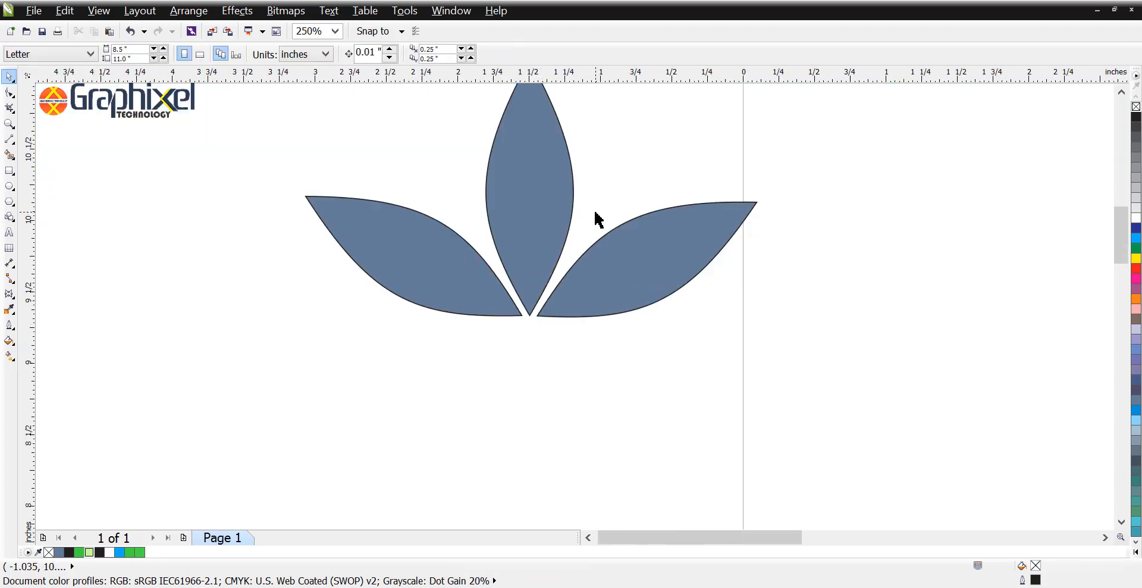
{"action": "scroll", "coordinate": [579, 266], "scroll_direction": "down", "scroll_amount": 2}
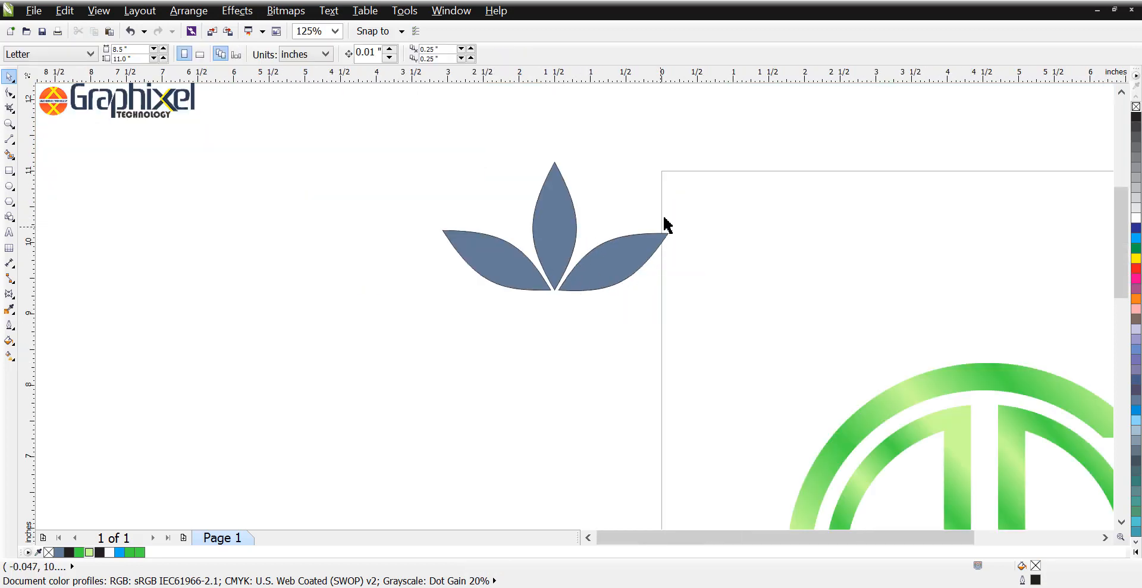
{"action": "left_click_drag", "start_coordinate": [714, 152], "coordinate": [351, 368]}
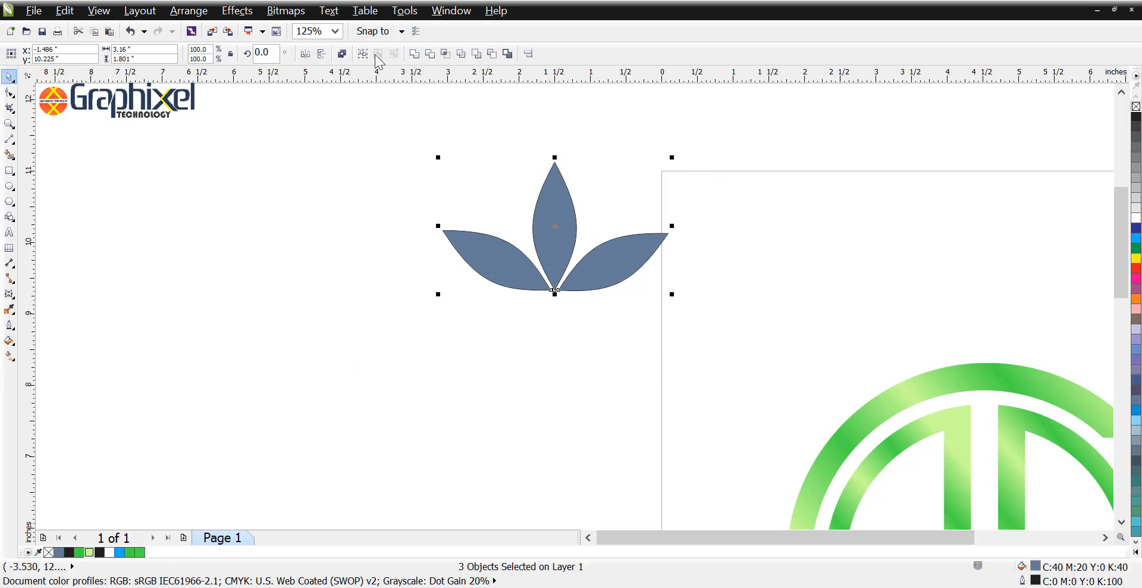
{"action": "right_click", "coordinate": [1136, 107]}
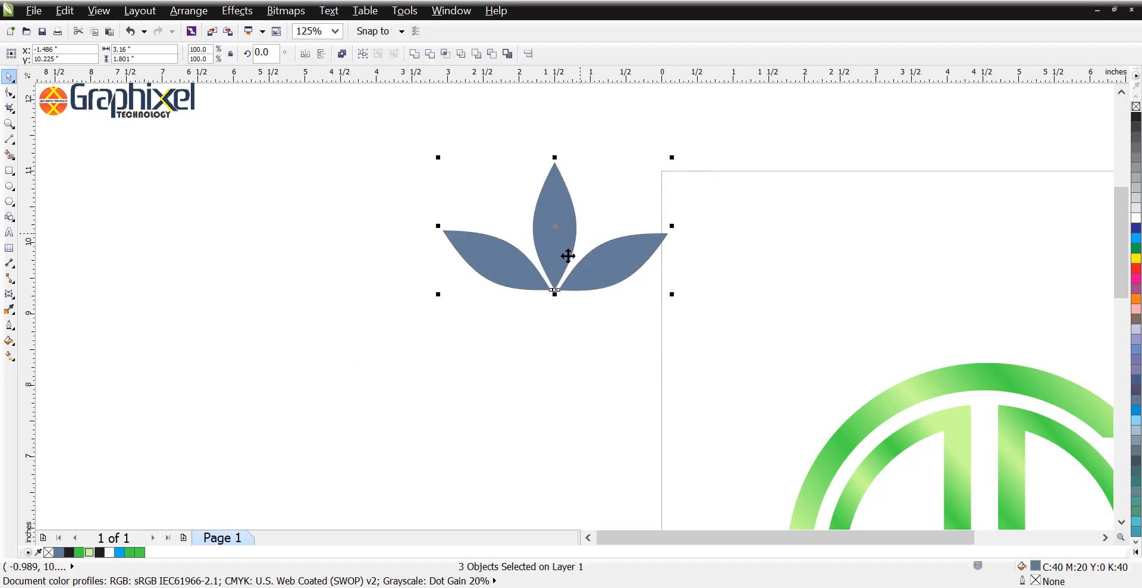
{"action": "left_click_drag", "start_coordinate": [566, 255], "coordinate": [1002, 326]}
{"action": "scroll", "coordinate": [714, 281], "scroll_direction": "right", "scroll_amount": 5}
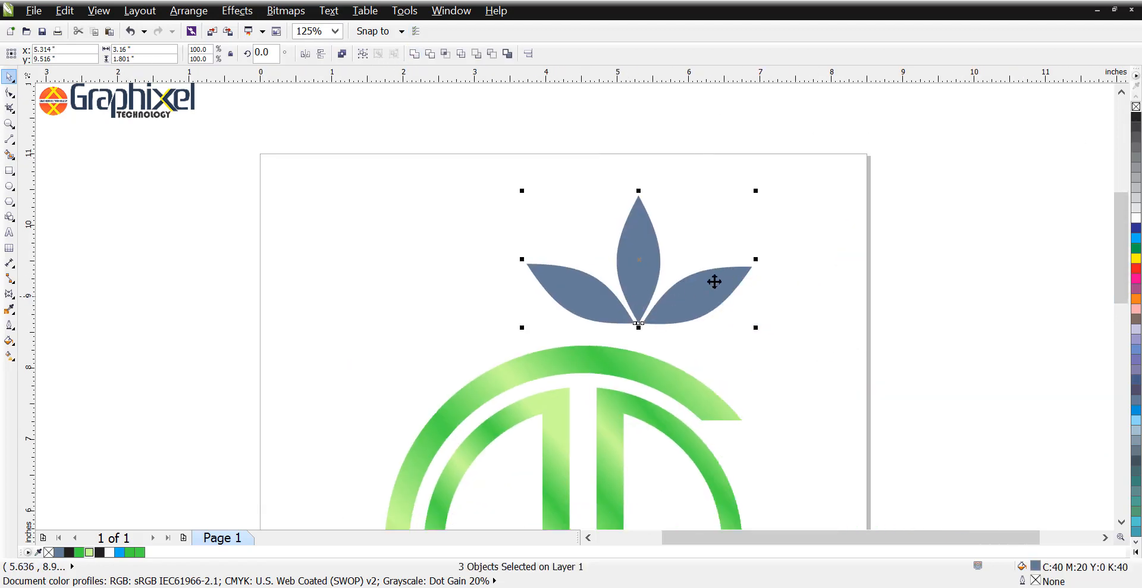
Step: Shrink the right leaf to about 1.2 inches wide, the left leaf similarly, and the central leaf to about 1.56 inches tall
{"action": "left_click", "coordinate": [751, 262]}
{"action": "left_click_drag", "start_coordinate": [756, 261], "coordinate": [731, 275]}
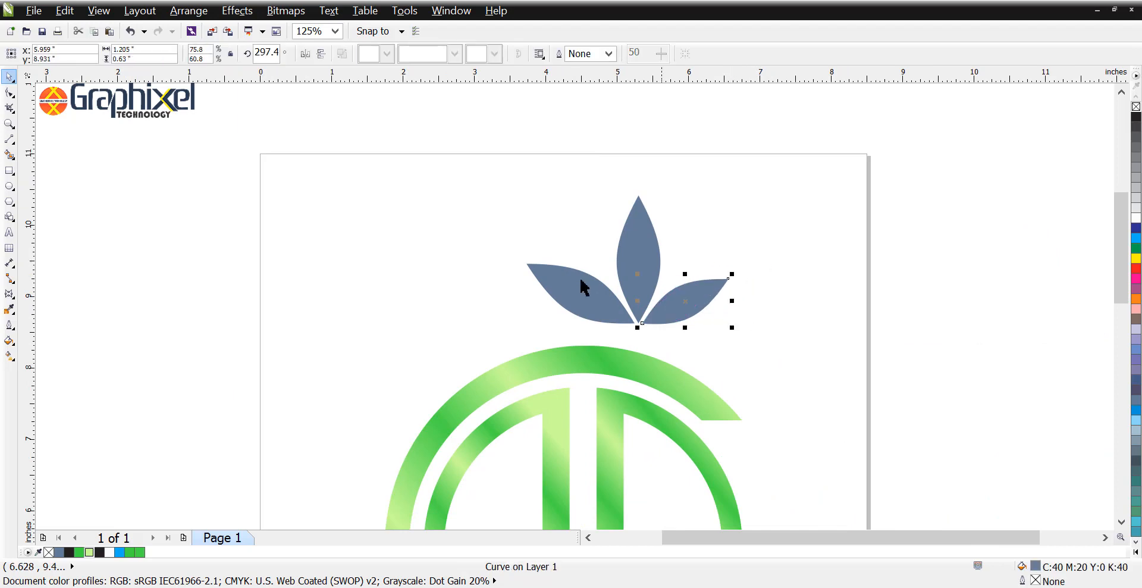
{"action": "left_click", "coordinate": [553, 285]}
{"action": "left_click_drag", "start_coordinate": [521, 259], "coordinate": [552, 274]}
{"action": "left_click", "coordinate": [642, 250]}
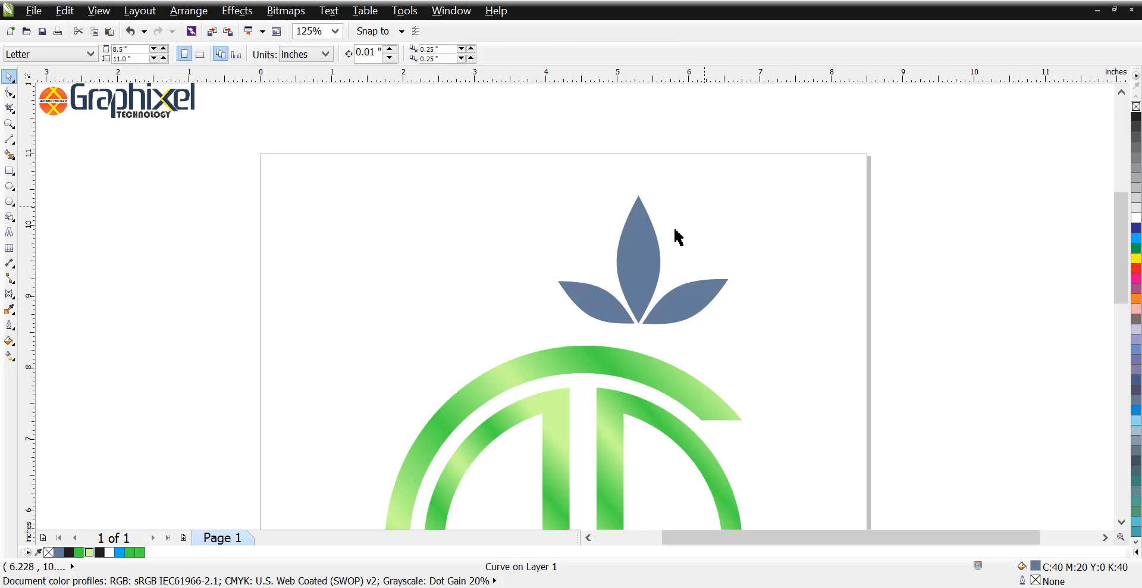
{"action": "left_click_drag", "start_coordinate": [638, 190], "coordinate": [632, 206]}
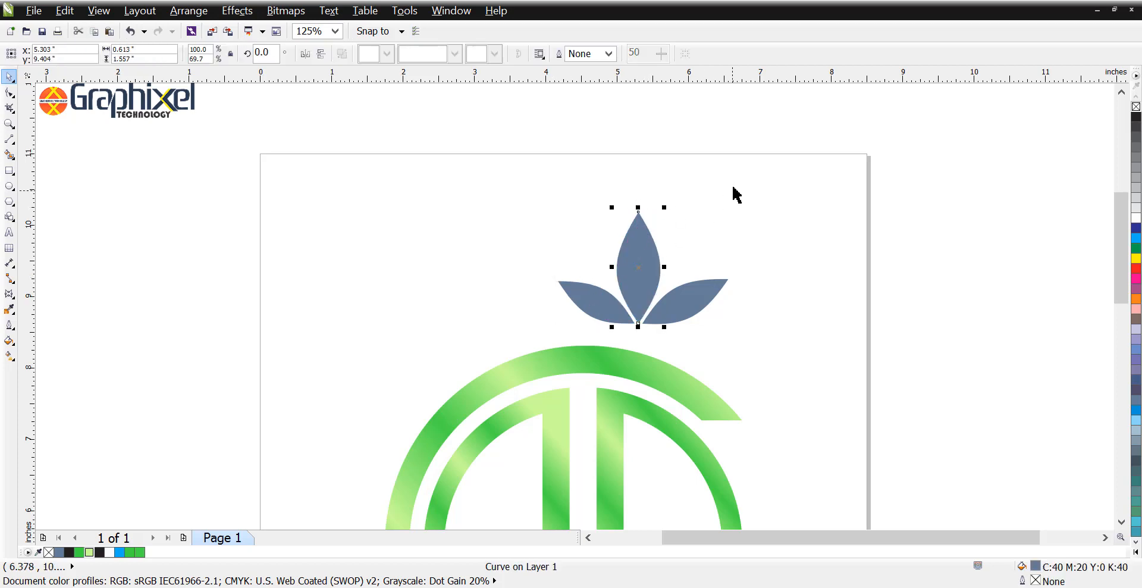
Step: Move the three leaves together so their tips sit centred on the top of the C ring
{"action": "left_click_drag", "start_coordinate": [783, 188], "coordinate": [519, 357]}
{"action": "left_click_drag", "start_coordinate": [645, 271], "coordinate": [590, 288]}
{"action": "left_click", "coordinate": [571, 287]}
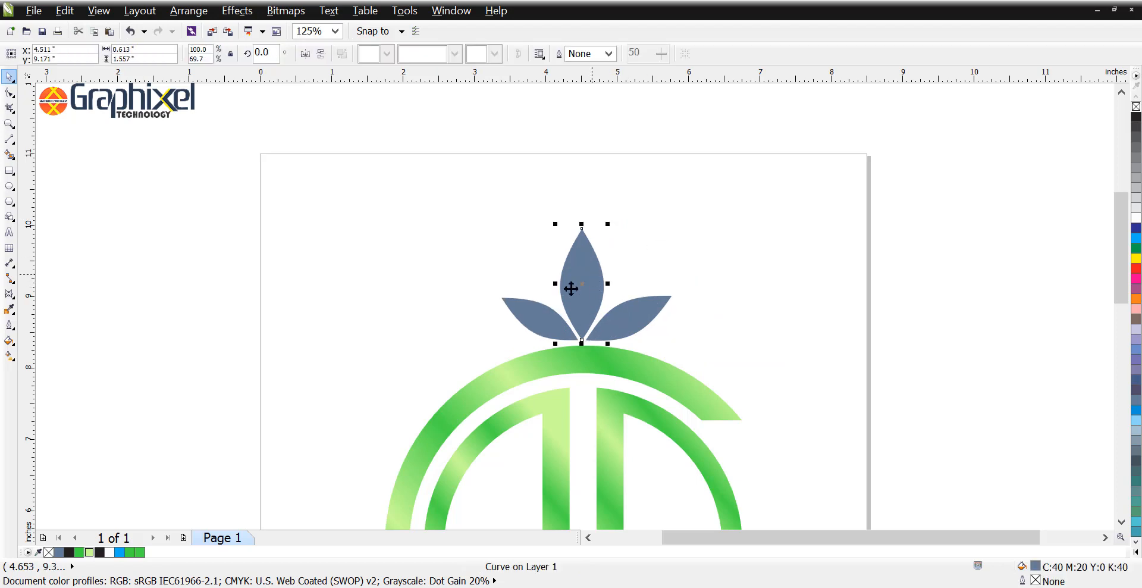
Step: Copy the outline pen, outline colour and green gradient fill from the left inner half ring onto the three leaves
{"action": "left_click_drag", "start_coordinate": [733, 193], "coordinate": [422, 366]}
{"action": "key", "text": "alt+e"}
{"action": "key", "text": "m"}
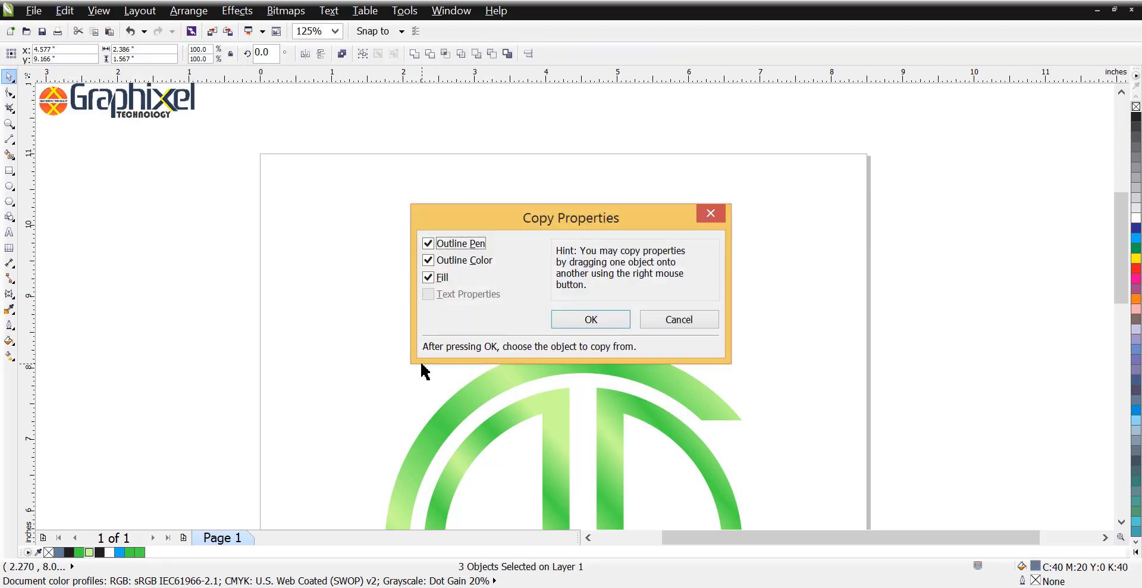
{"action": "key", "text": "Return"}
{"action": "left_click", "coordinate": [535, 404]}
{"action": "left_click", "coordinate": [437, 298]}
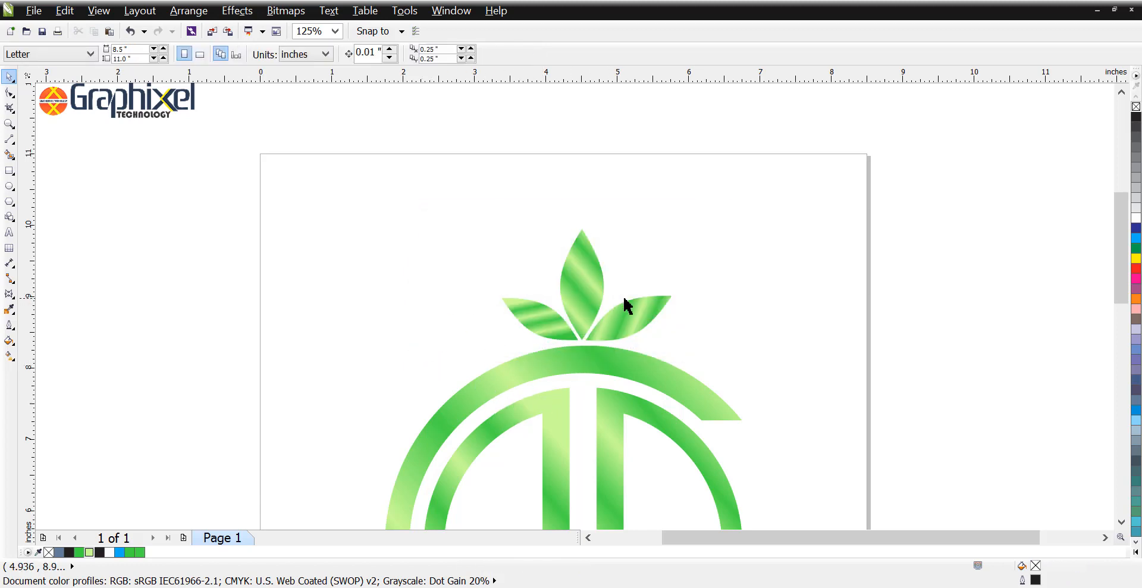
Step: Group all eight logo objects on the page
{"action": "scroll", "coordinate": [652, 256], "scroll_direction": "down", "scroll_amount": 2}
{"action": "scroll", "coordinate": [636, 301], "scroll_direction": "up", "scroll_amount": 2}
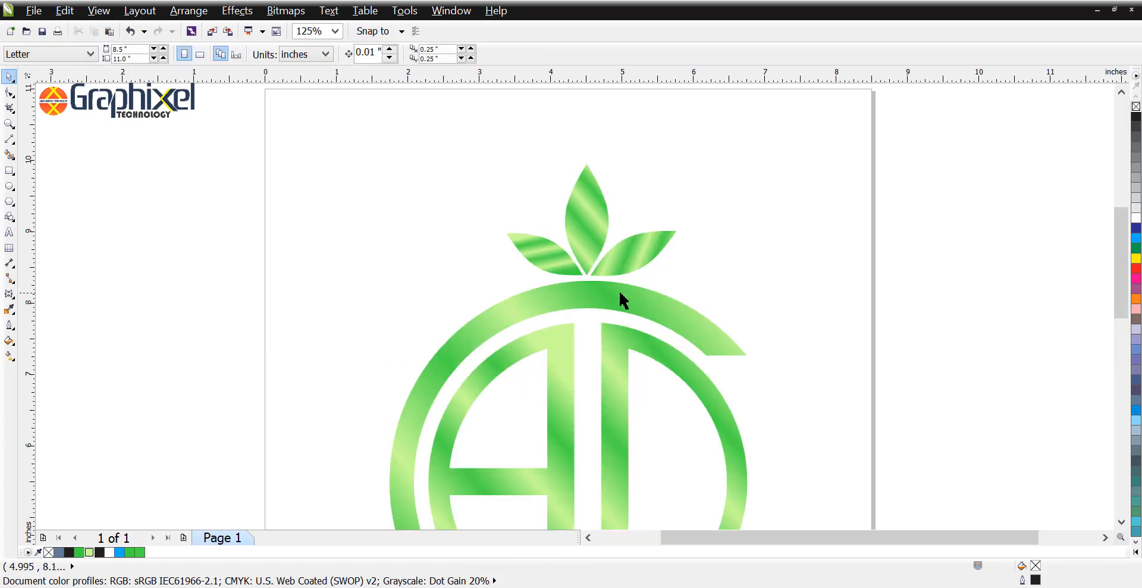
{"action": "scroll", "coordinate": [619, 292], "scroll_direction": "down", "scroll_amount": 1}
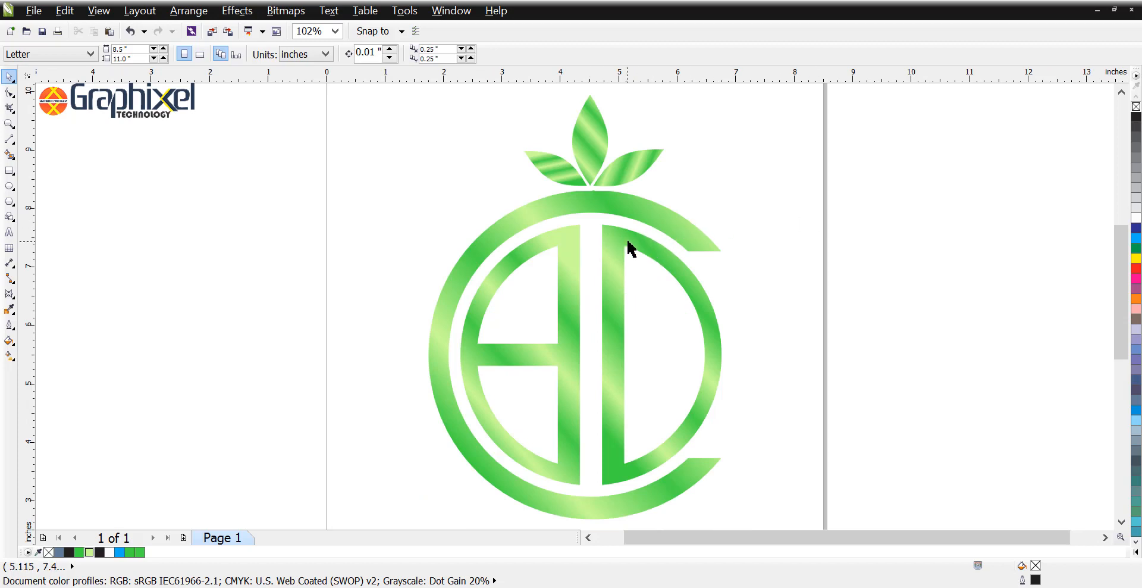
{"action": "scroll", "coordinate": [629, 249], "scroll_direction": "down", "scroll_amount": 3}
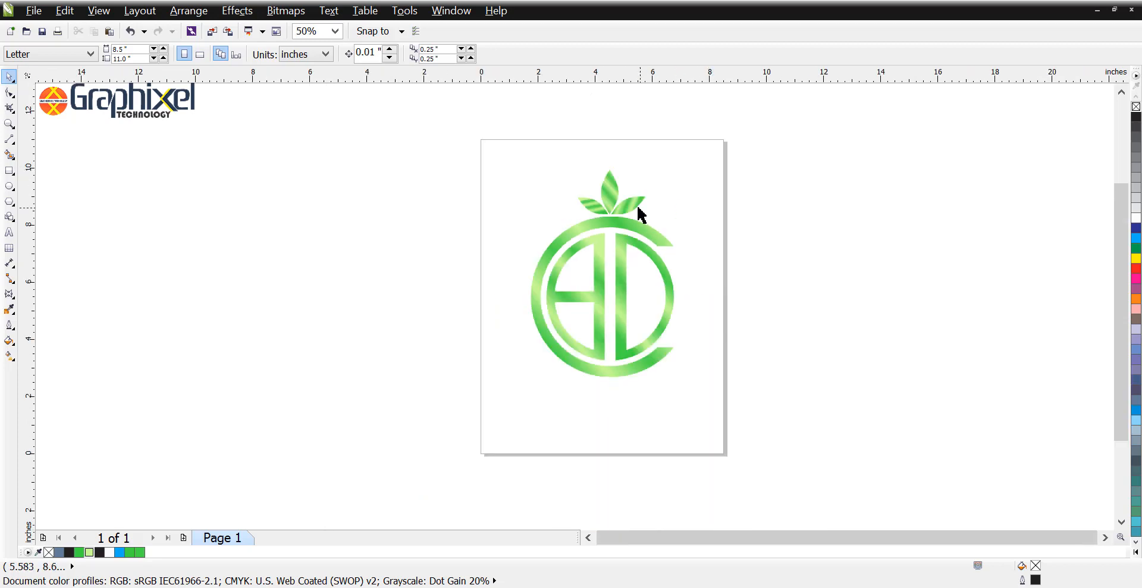
{"action": "left_click_drag", "start_coordinate": [748, 146], "coordinate": [474, 420]}
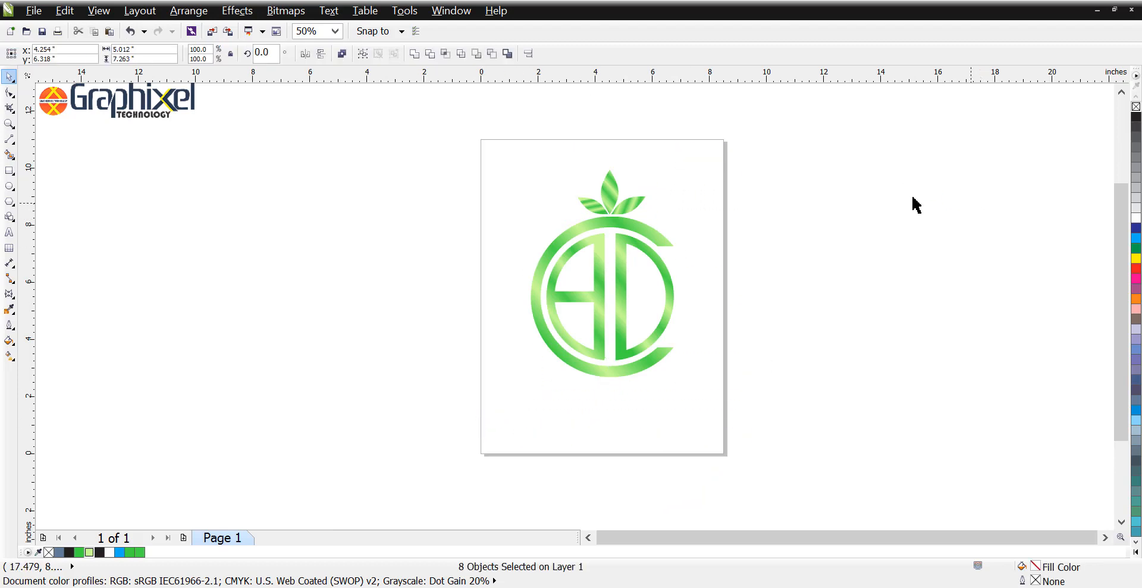
{"action": "left_click", "coordinate": [843, 204]}
Step: Draw a background rectangle about 9.92 by 6.48 inches to the left of the logo
{"action": "left_click", "coordinate": [10, 171]}
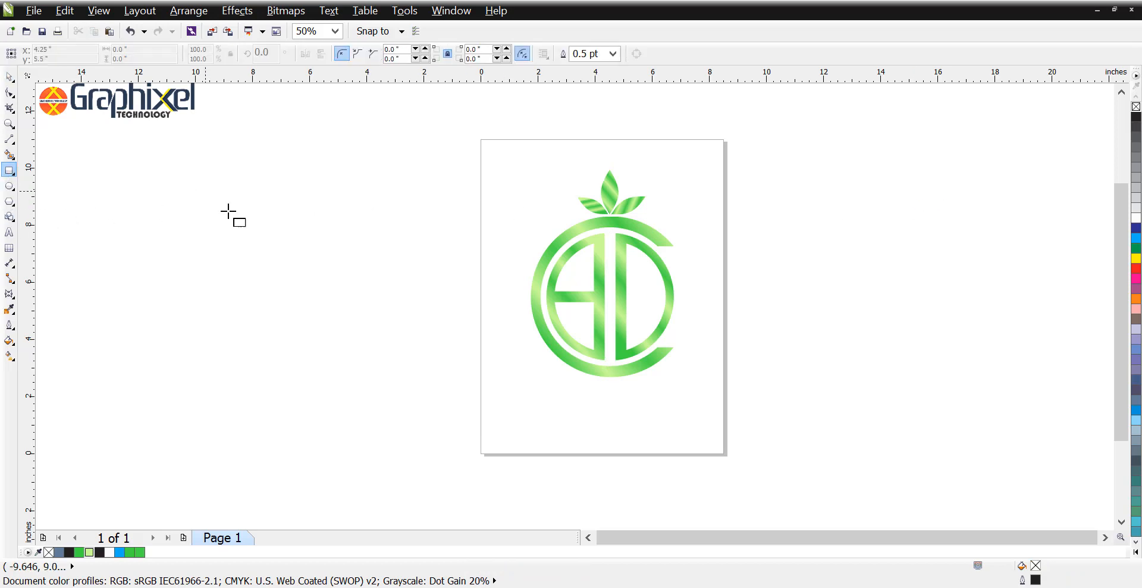
{"action": "left_click_drag", "start_coordinate": [206, 191], "coordinate": [489, 376]}
{"action": "key", "text": "space"}
{"action": "left_click", "coordinate": [449, 204]}
{"action": "left_click", "coordinate": [205, 257]}
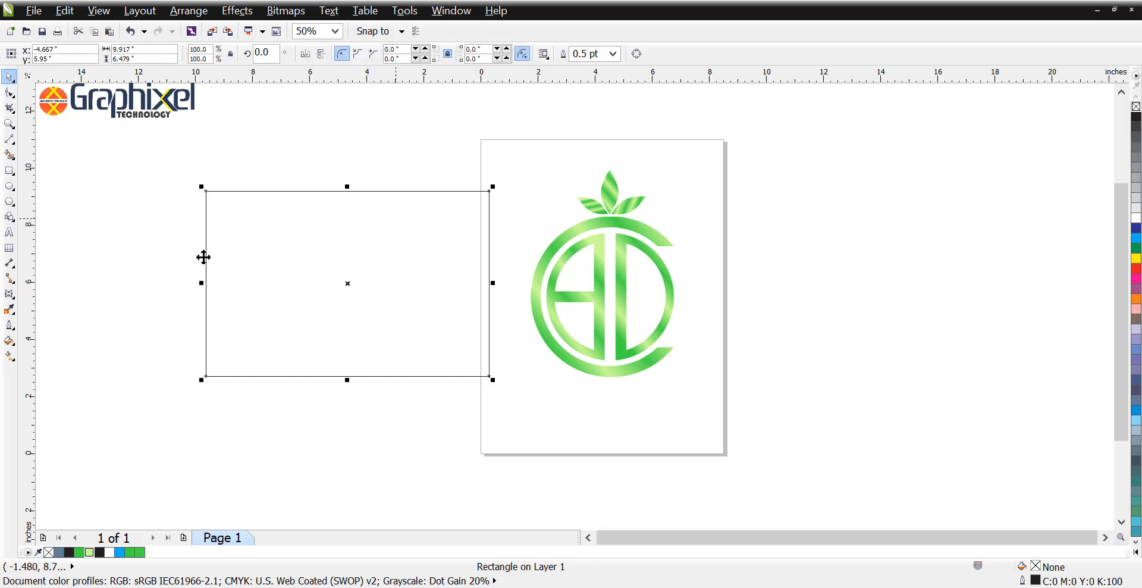
Step: Fill the rectangle with a radial gradient from a white centre to medium grey, extending its radius to the rectangle's right edge
{"action": "left_click", "coordinate": [10, 355]}
{"action": "left_click", "coordinate": [77, 53]}
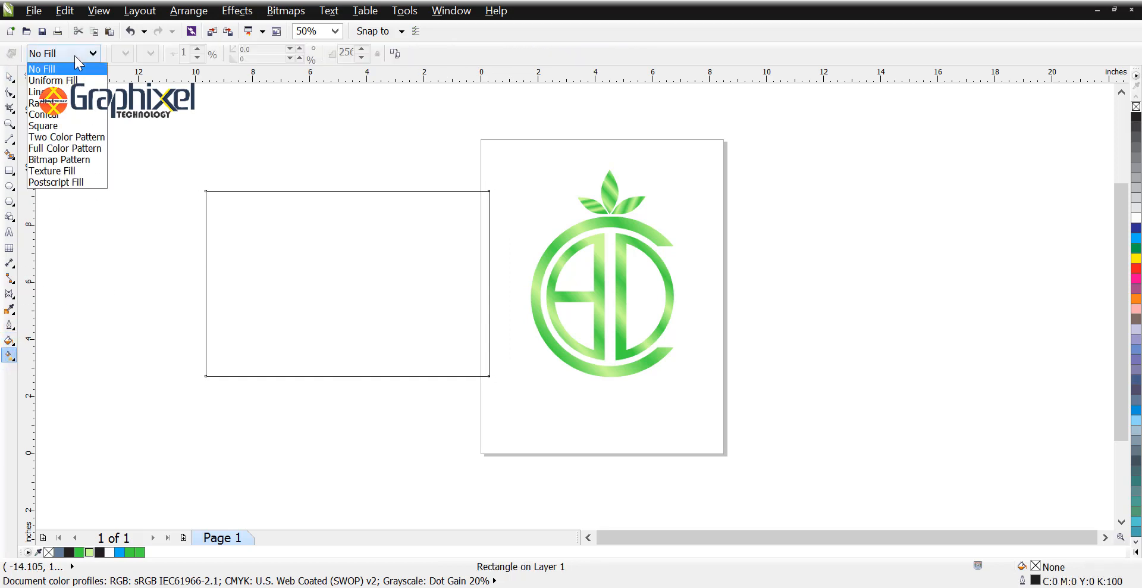
{"action": "left_click", "coordinate": [74, 99]}
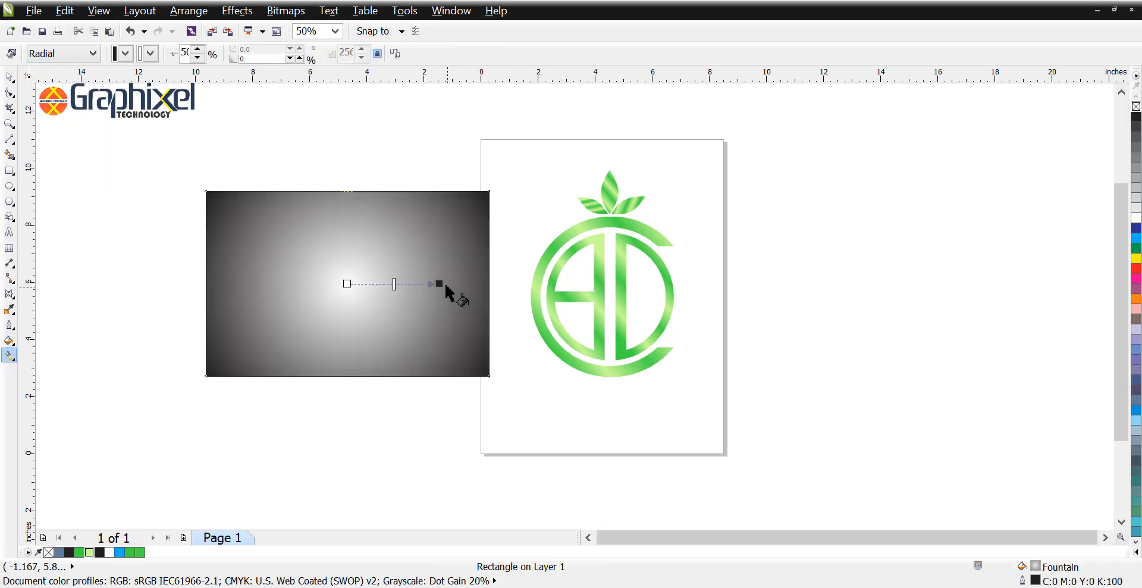
{"action": "left_click_drag", "start_coordinate": [439, 284], "coordinate": [489, 283]}
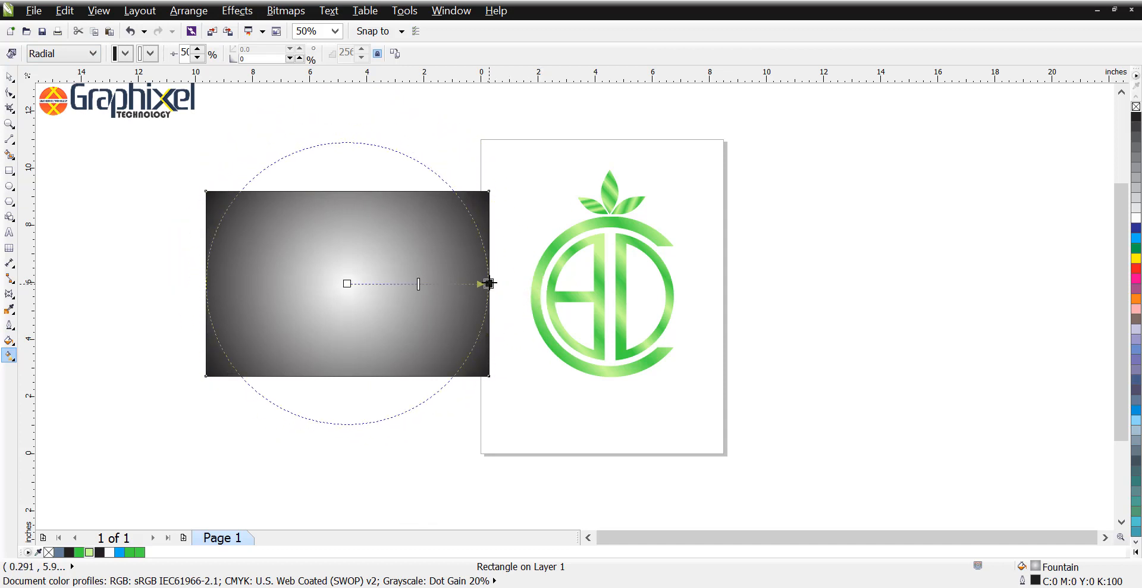
{"action": "left_click", "coordinate": [1136, 177]}
{"action": "left_click", "coordinate": [1137, 169]}
{"action": "key", "text": "space"}
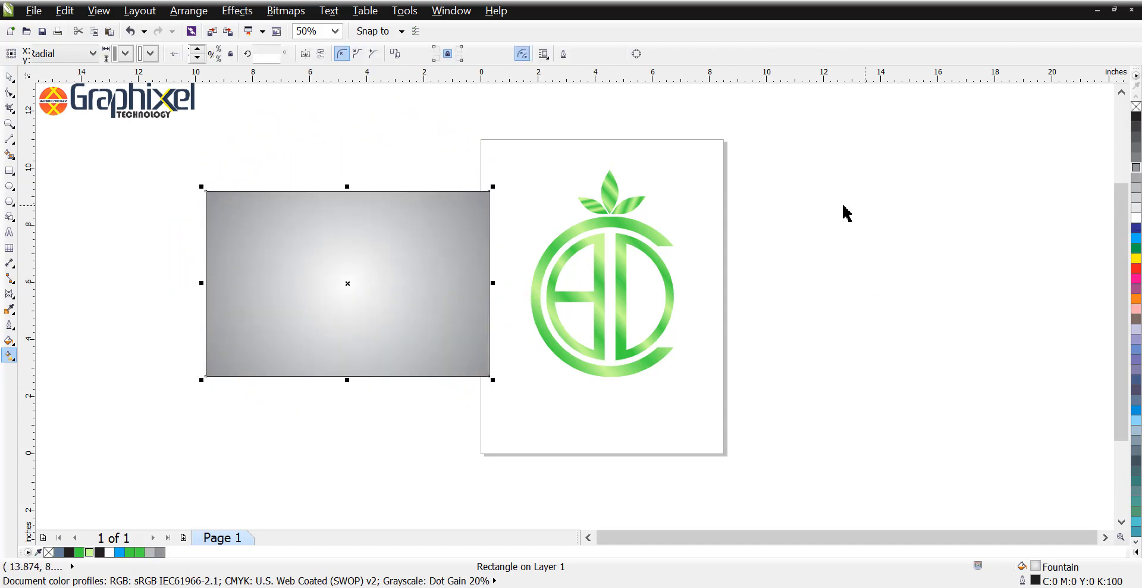
{"action": "left_click", "coordinate": [843, 206]}
Step: Align the logo group to the rectangle's centre, both horizontally and vertically
{"action": "left_click", "coordinate": [636, 225]}
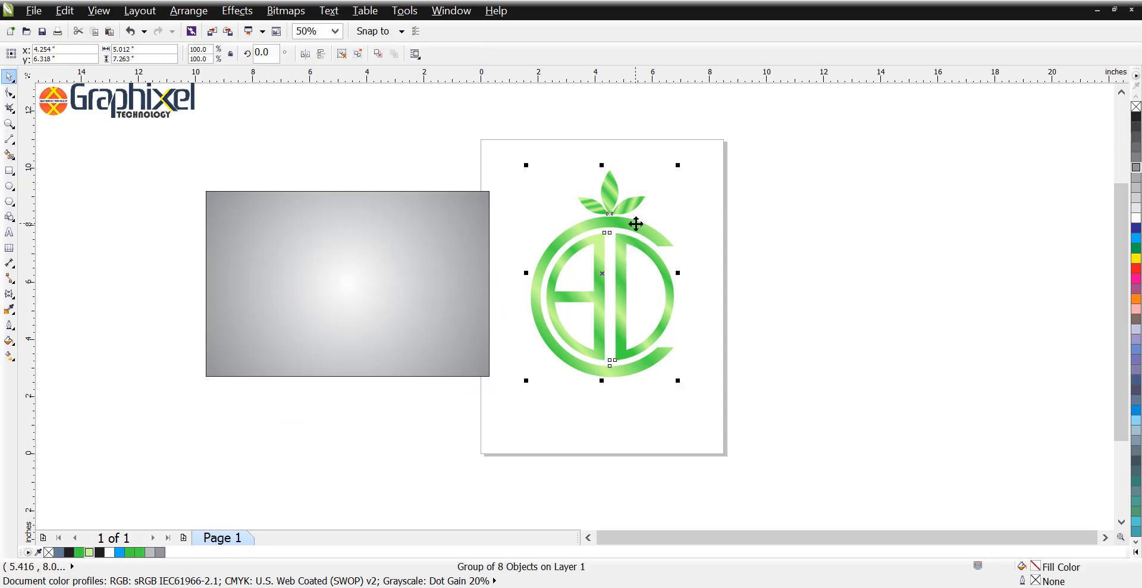
{"action": "left_click", "coordinate": [377, 246], "text": "shift"}
{"action": "key", "text": "c"}
{"action": "key", "text": "e"}
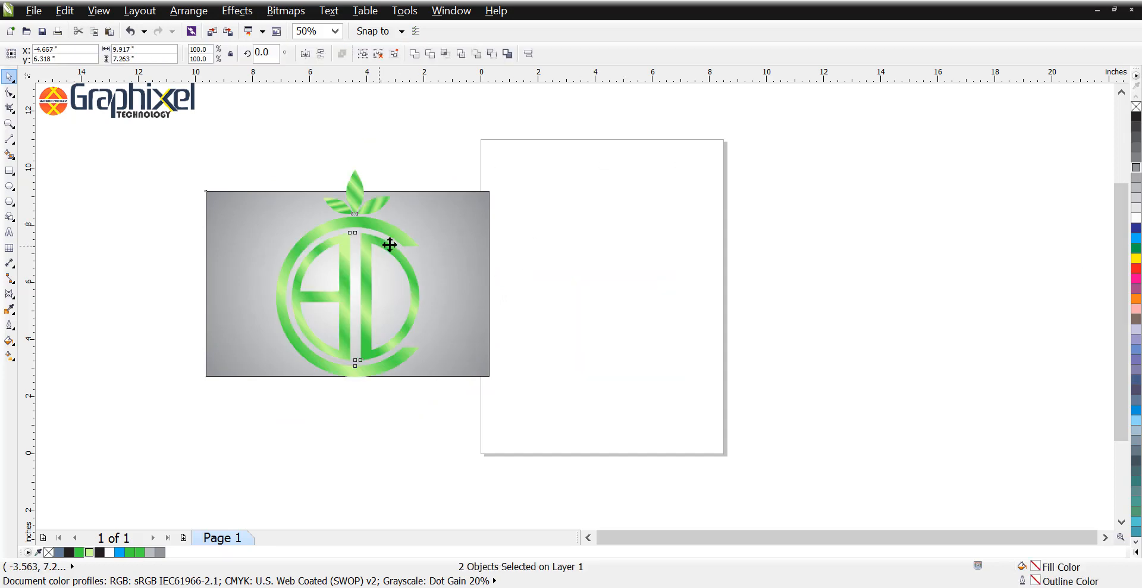
{"action": "key", "text": "Escape"}
Step: Shrink the logo group to about 2.79 by 4.05 inches and move it into the left half of the rectangle
{"action": "left_click", "coordinate": [369, 296]}
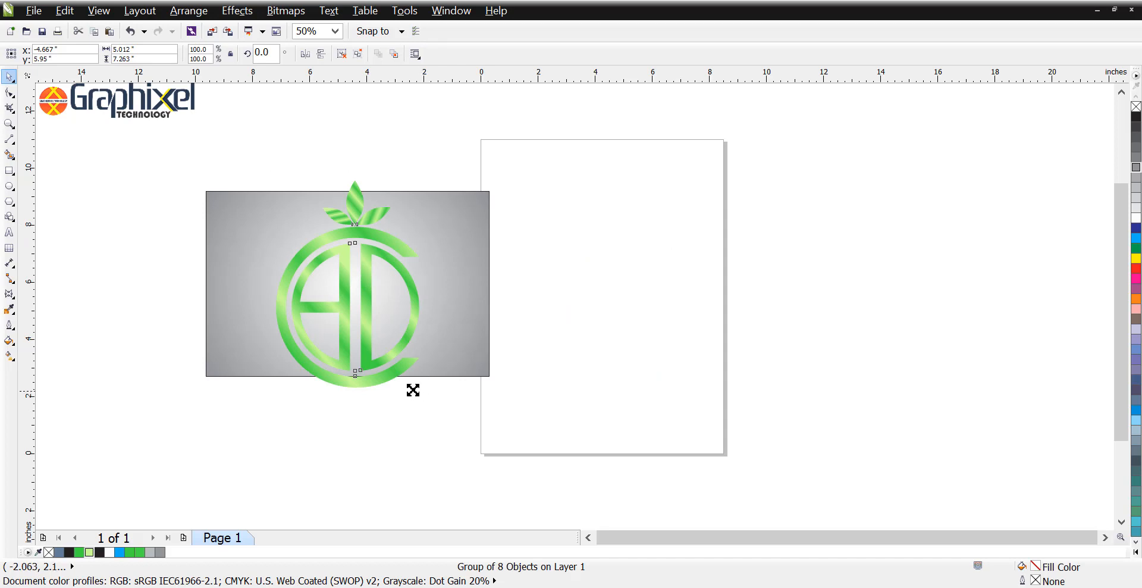
{"action": "left_click_drag", "start_coordinate": [414, 389], "coordinate": [388, 373]}
{"action": "left_click_drag", "start_coordinate": [360, 292], "coordinate": [285, 290]}
Step: Add a drop shadow directly behind the logo with an opacity of 70 and feathering of 10
{"action": "scroll", "coordinate": [285, 316], "scroll_direction": "up", "scroll_amount": 2}
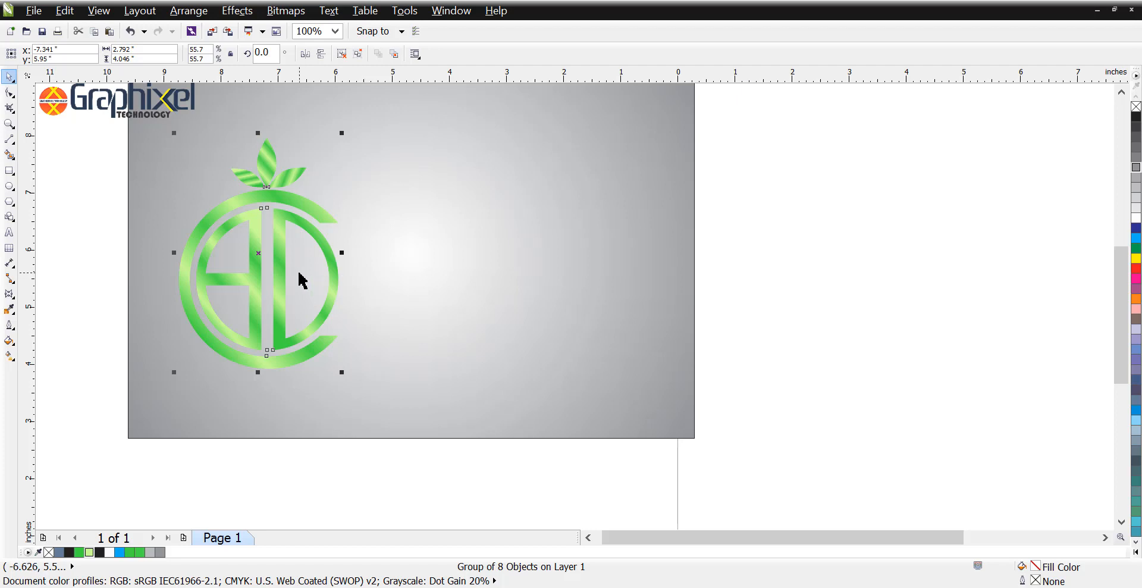
{"action": "left_click", "coordinate": [10, 293]}
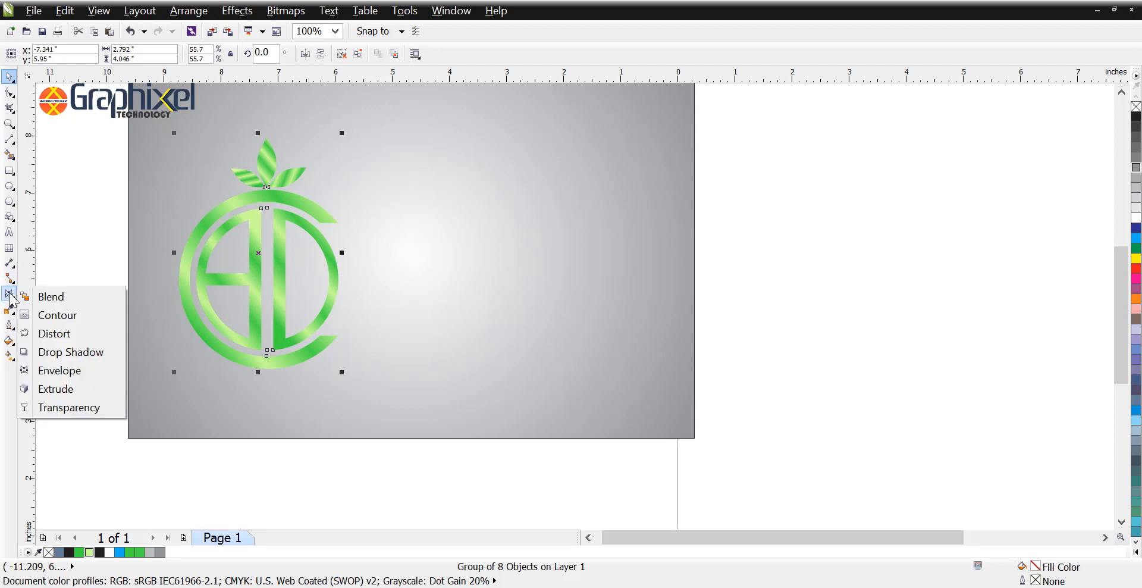
{"action": "left_click", "coordinate": [52, 351]}
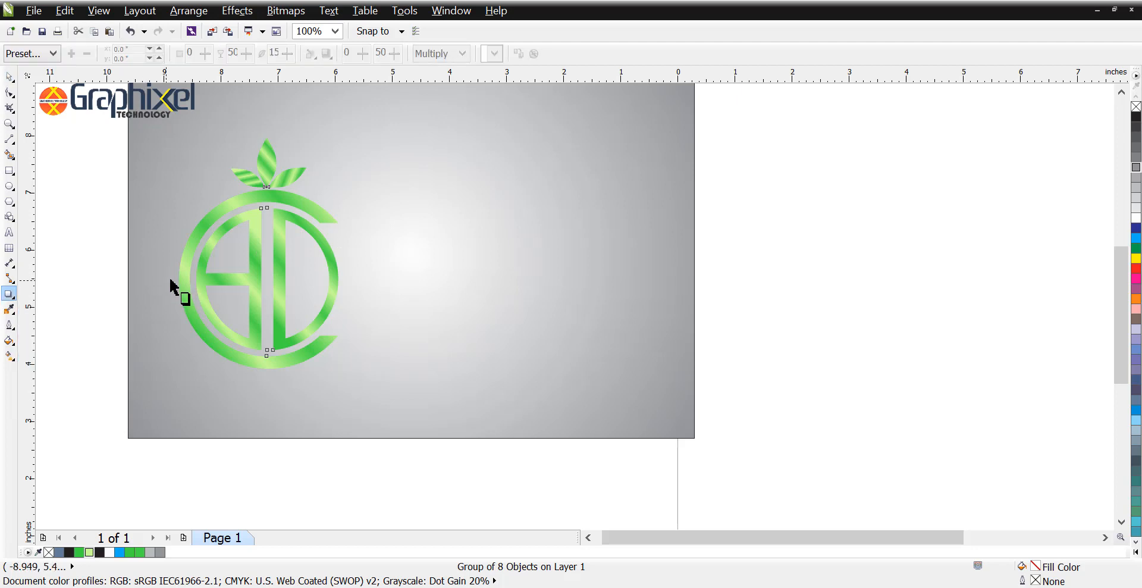
{"action": "left_click_drag", "start_coordinate": [353, 273], "coordinate": [342, 259]}
{"action": "key", "text": "space"}
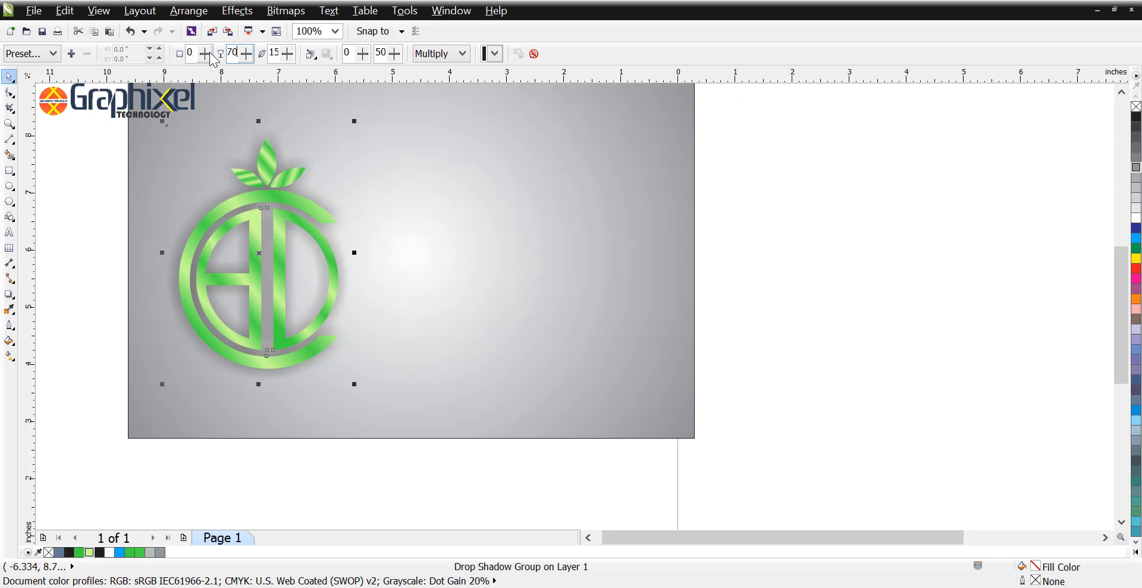
{"action": "key", "text": "Tab"}
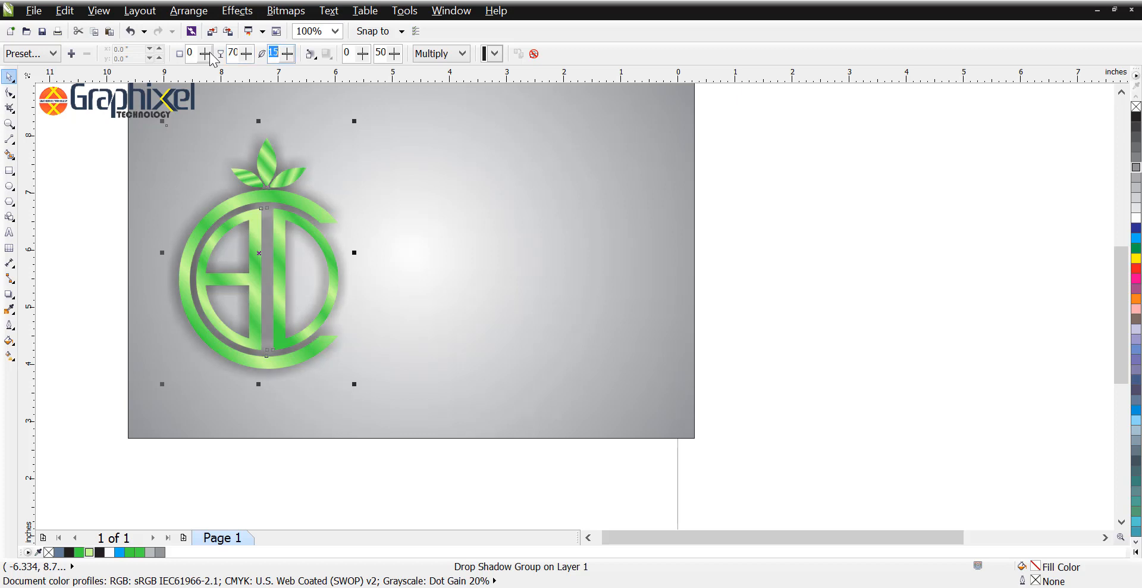
{"action": "key", "text": "Tab"}
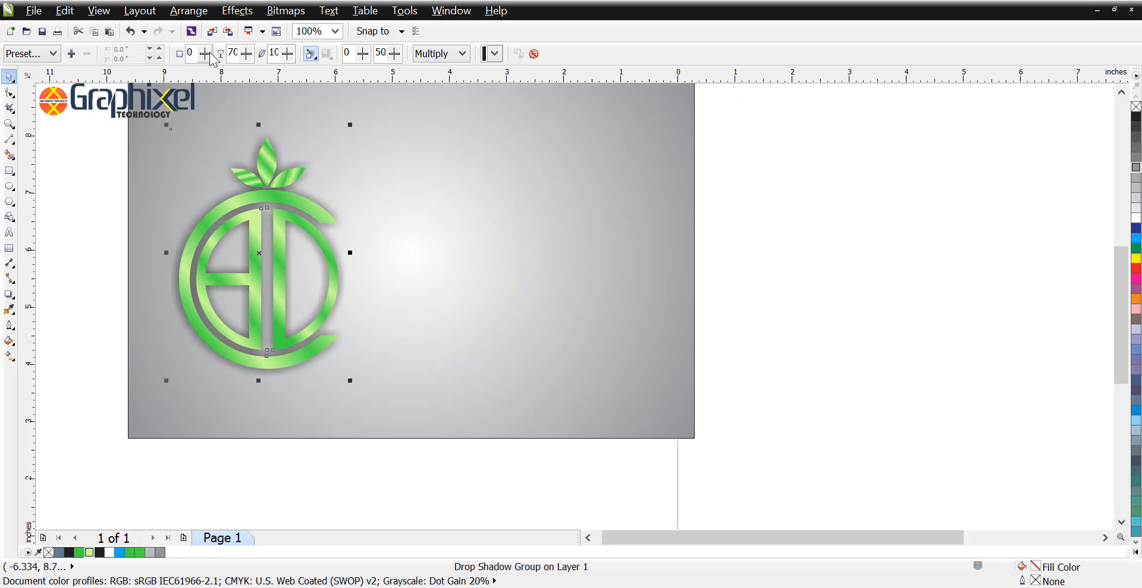
Step: Set the shadow's feathering direction to Outside, its edges to Inverse Squared and its blend mode to Normal
{"action": "left_click", "coordinate": [310, 55]}
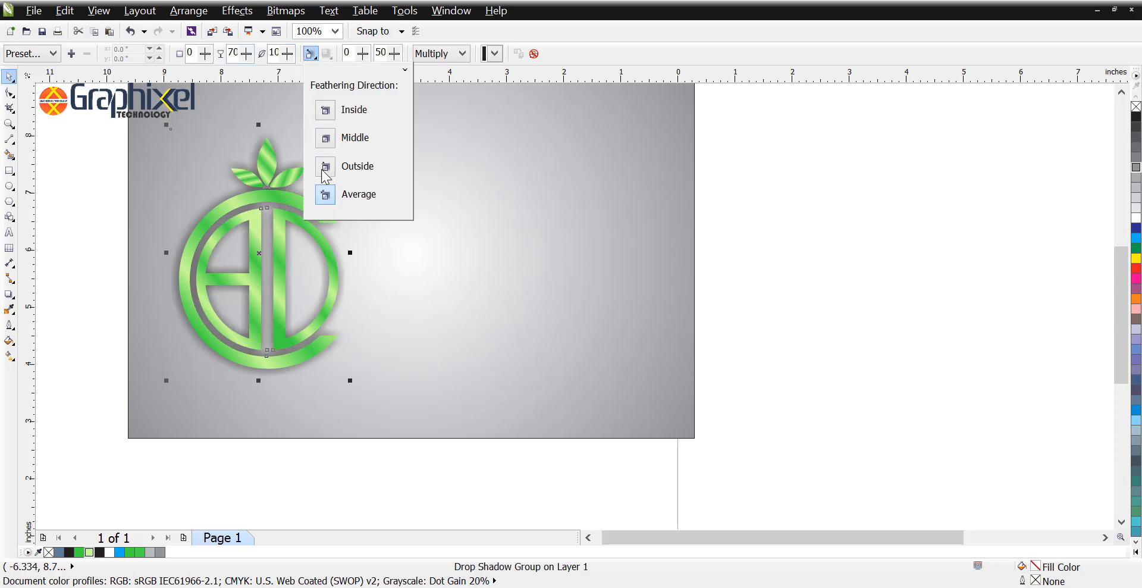
{"action": "left_click", "coordinate": [326, 166]}
{"action": "left_click", "coordinate": [326, 55]}
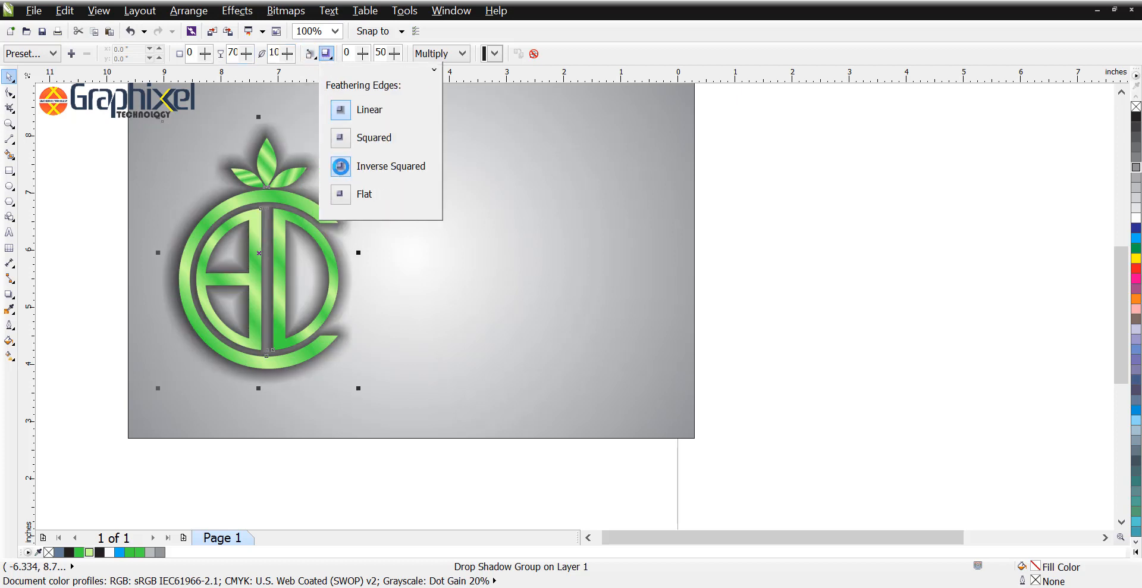
{"action": "left_click", "coordinate": [340, 166]}
{"action": "left_click", "coordinate": [429, 57]}
{"action": "left_click", "coordinate": [429, 68]}
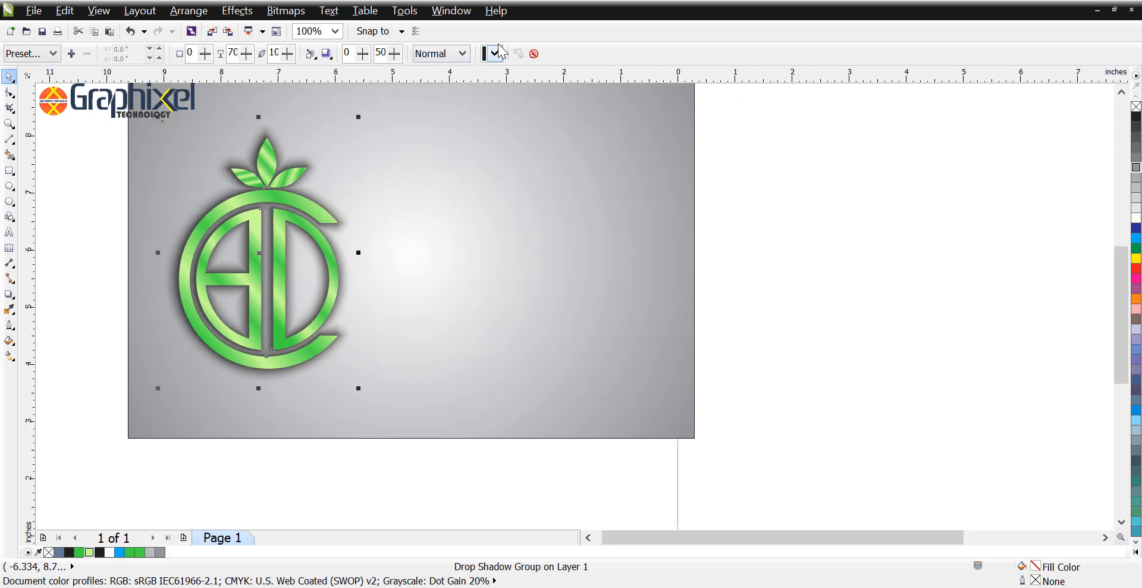
Step: Change the drop shadow's colour to dark grey
{"action": "left_click", "coordinate": [493, 54]}
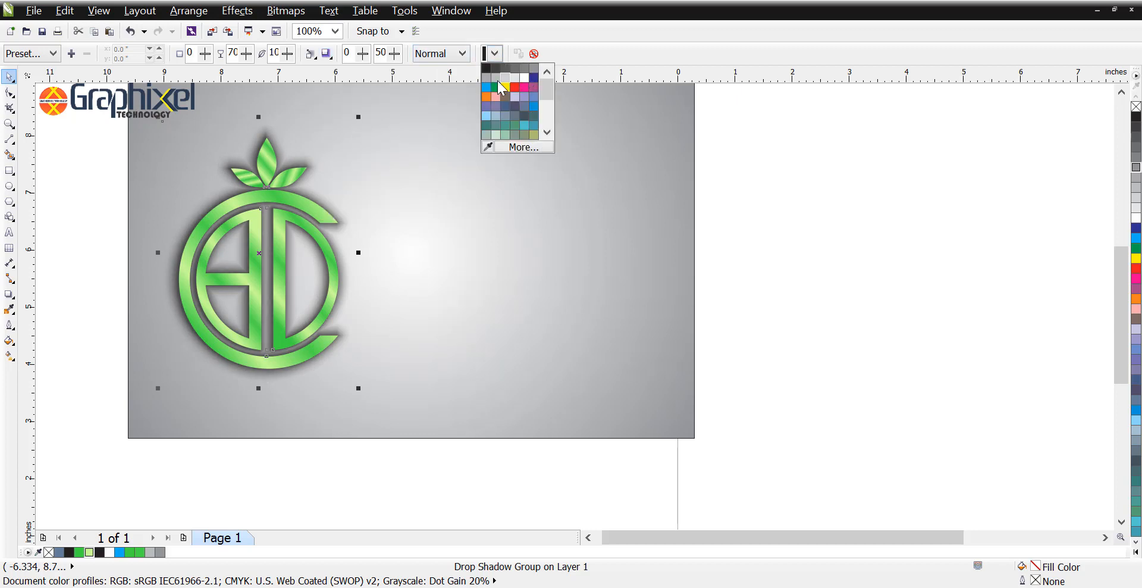
{"action": "left_click", "coordinate": [489, 78]}
{"action": "left_click", "coordinate": [498, 57]}
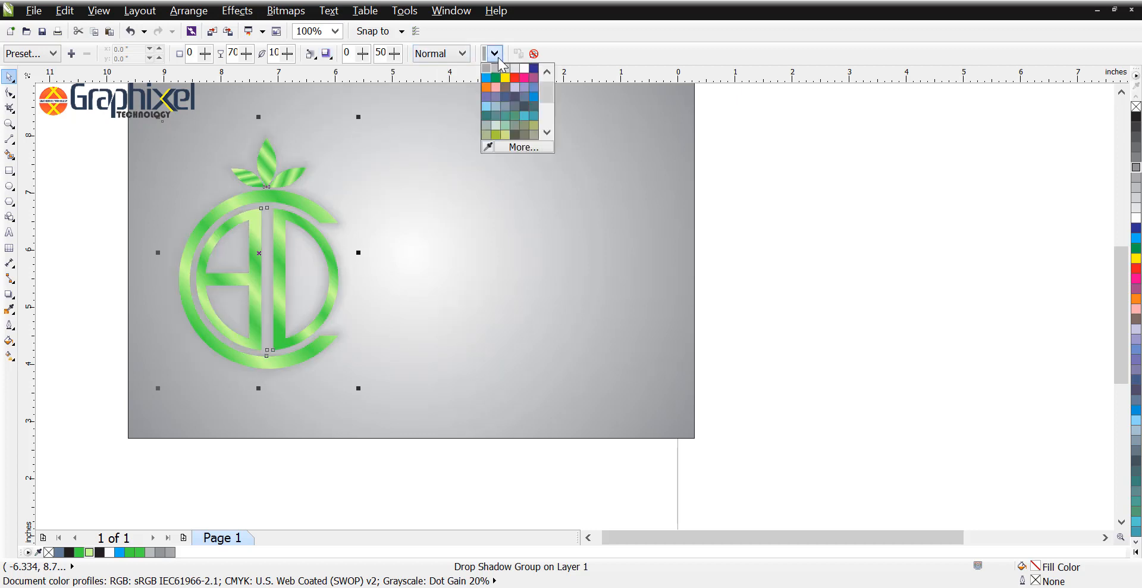
{"action": "scroll", "coordinate": [545, 89], "scroll_direction": "up", "scroll_amount": 1}
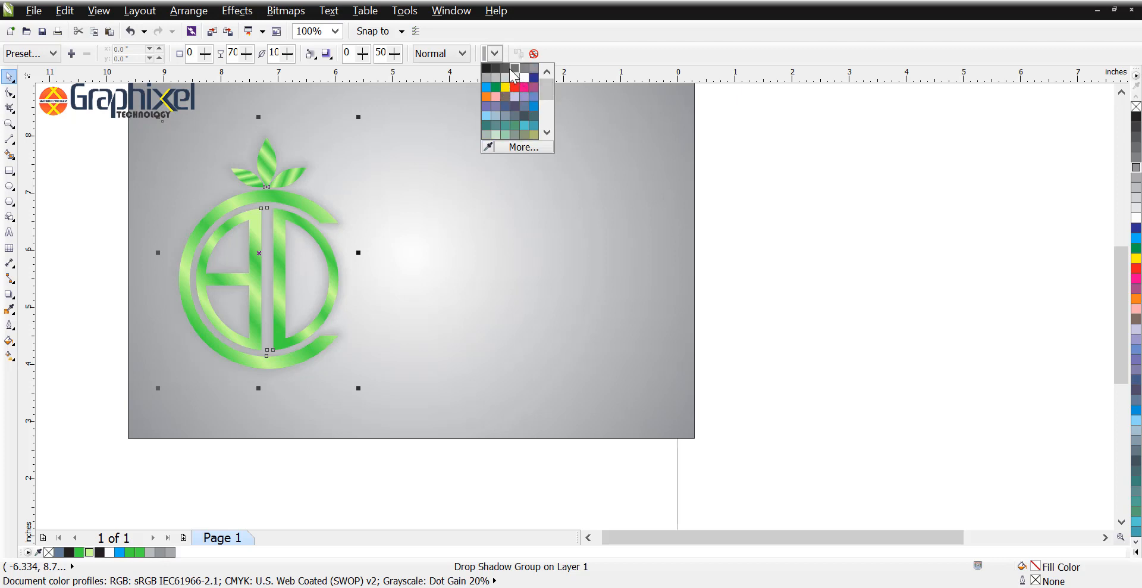
{"action": "left_click", "coordinate": [514, 68]}
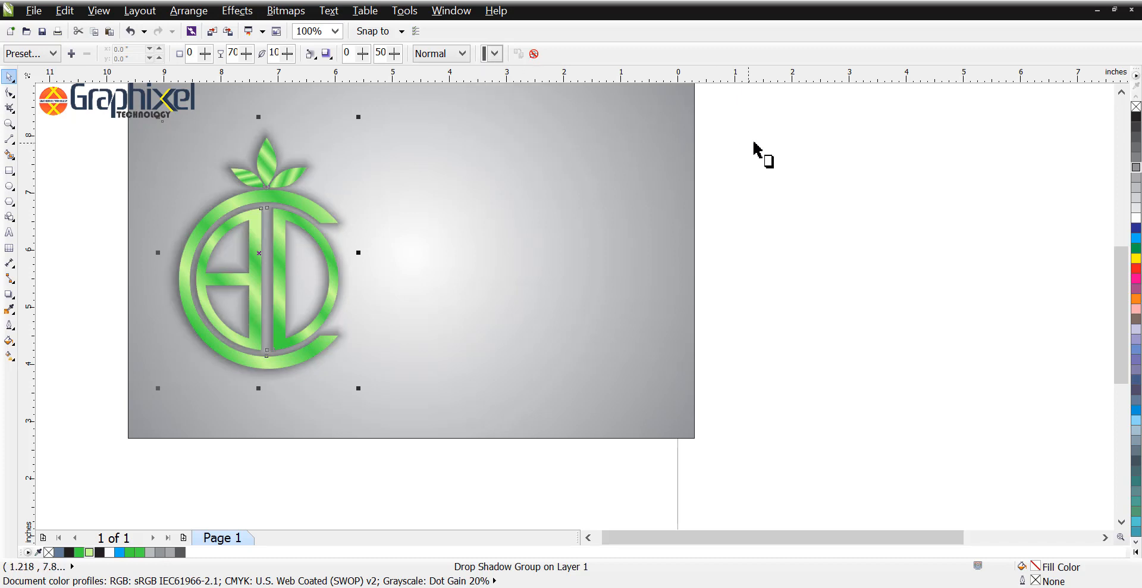
{"action": "left_click", "coordinate": [722, 163]}
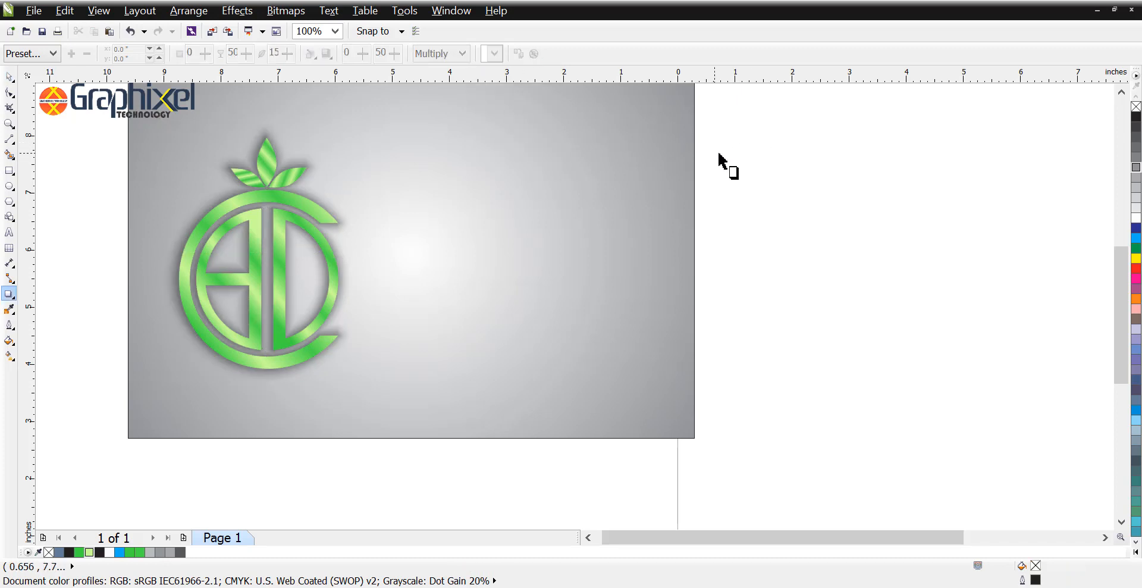
Step: Enlarge the shadowed logo about its centre to about 3.34 by 4.83 inches
{"action": "left_click", "coordinate": [283, 198]}
{"action": "left_click", "coordinate": [446, 211], "text": "shift"}
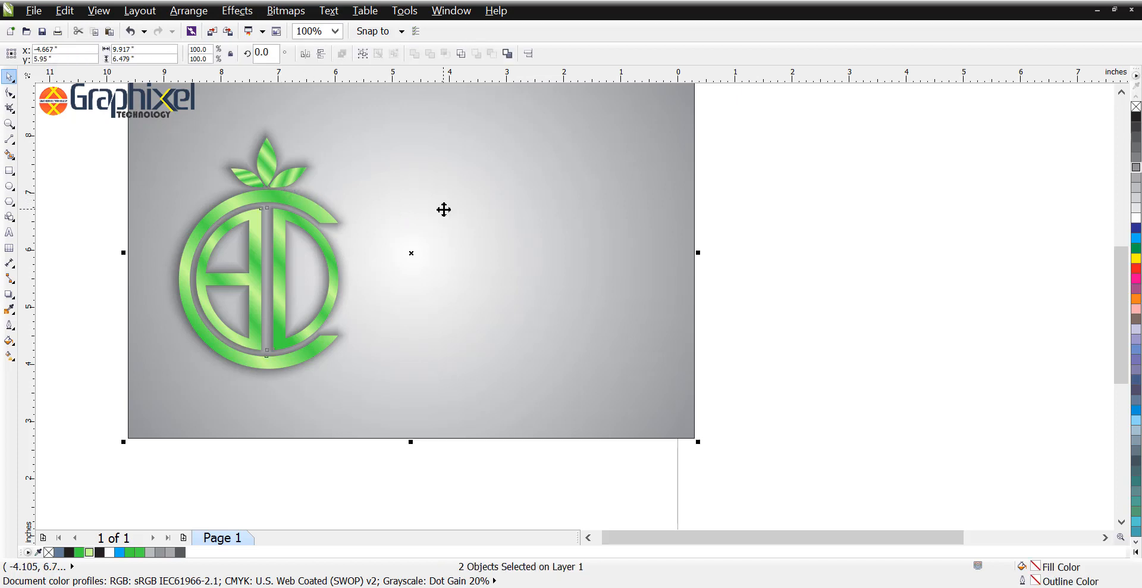
{"action": "left_click", "coordinate": [123, 184]}
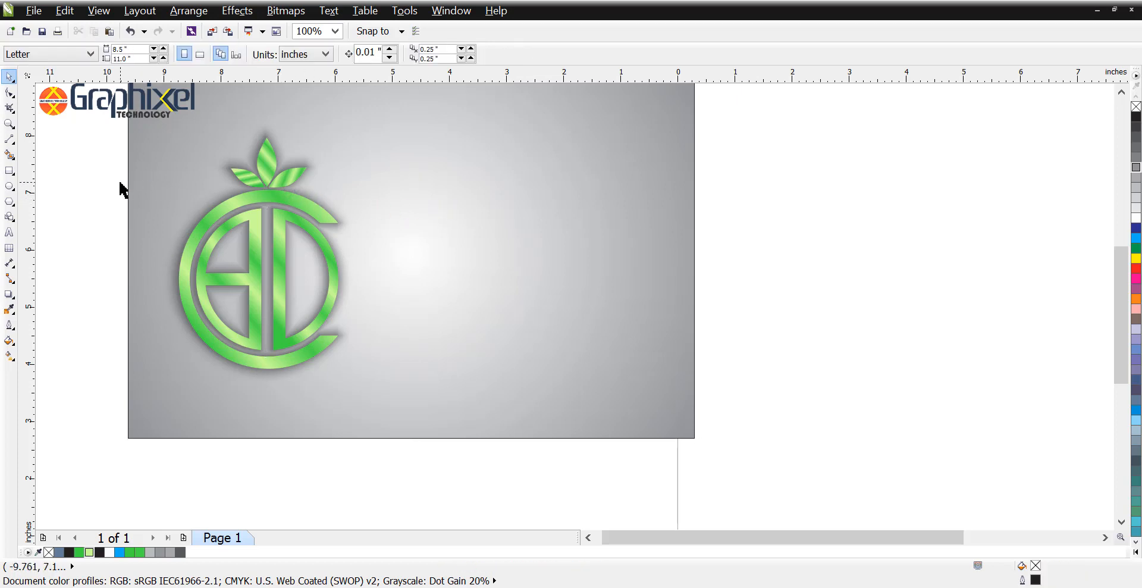
{"action": "left_click", "coordinate": [258, 198]}
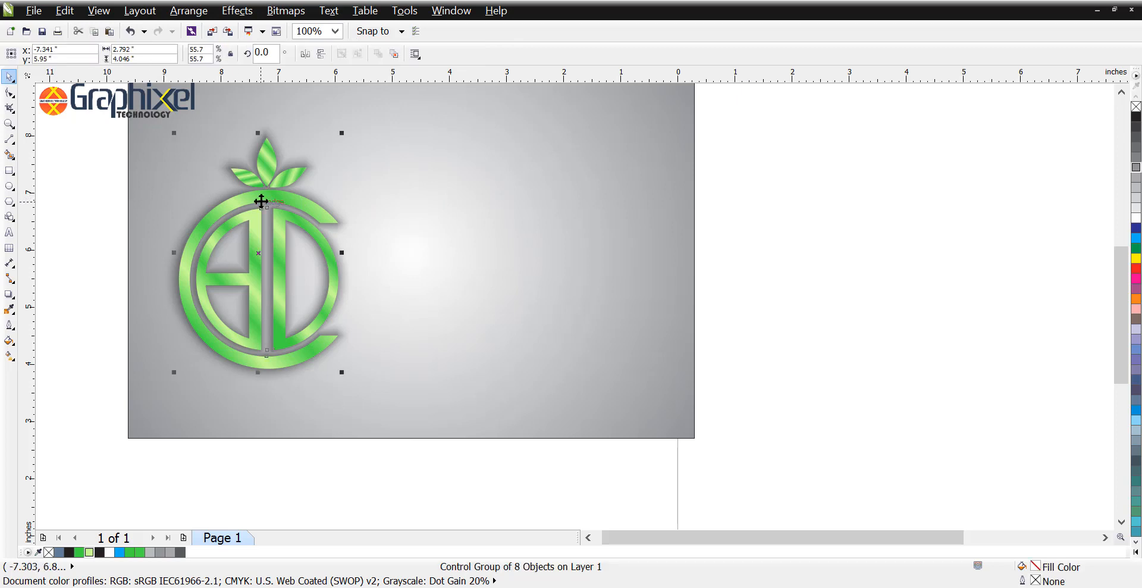
{"action": "left_click_drag", "start_coordinate": [343, 372], "coordinate": [371, 394]}
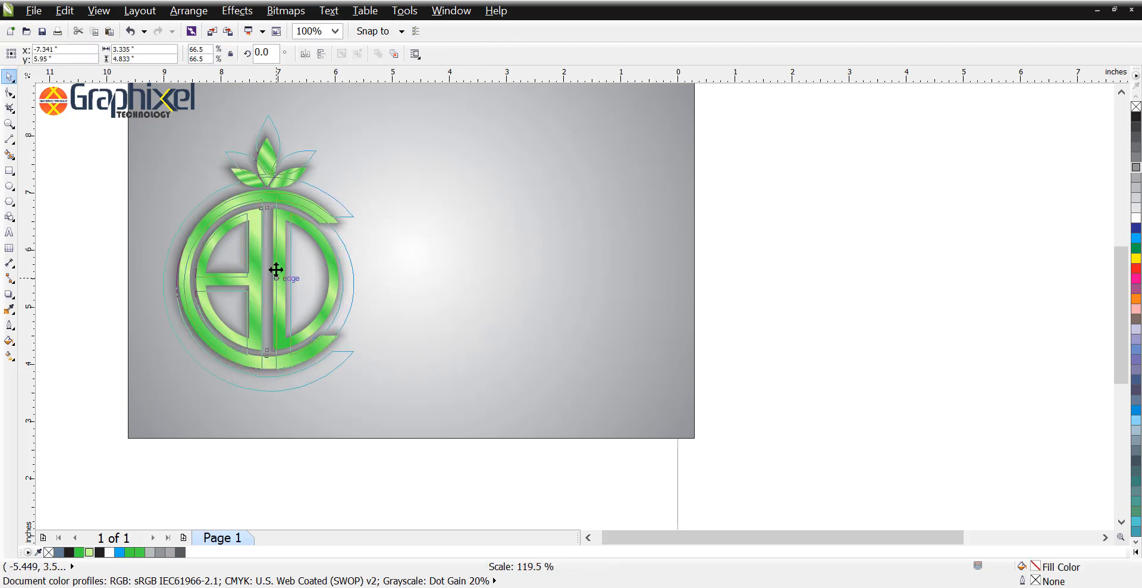
Step: Place a shadowless copy of the logo in the right half of the rectangle and mirror it vertically
{"action": "left_click_drag", "start_coordinate": [275, 264], "coordinate": [548, 259]}
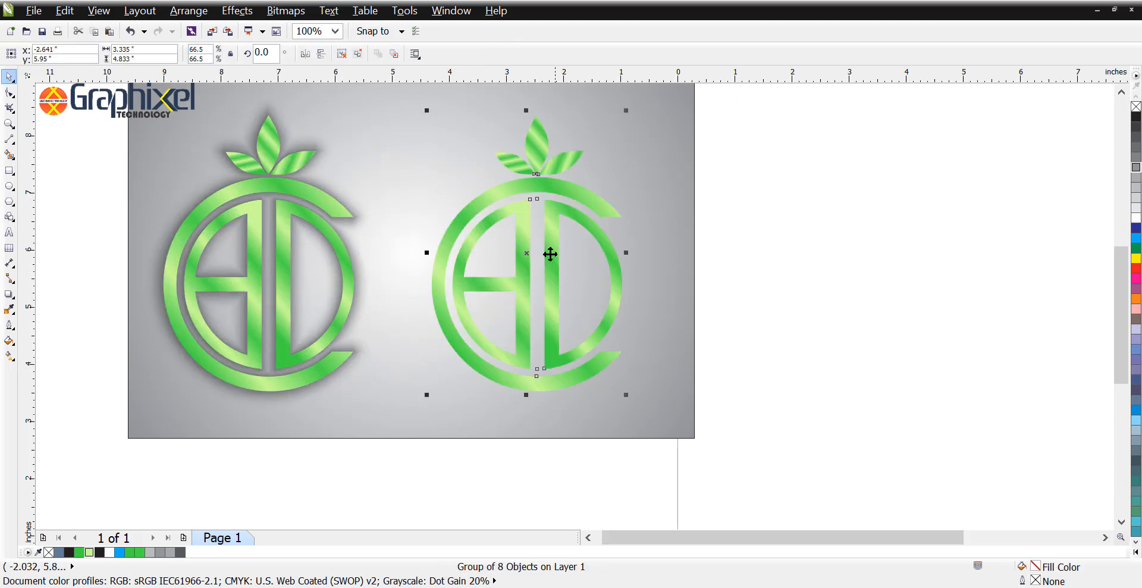
{"action": "left_click", "coordinate": [321, 54]}
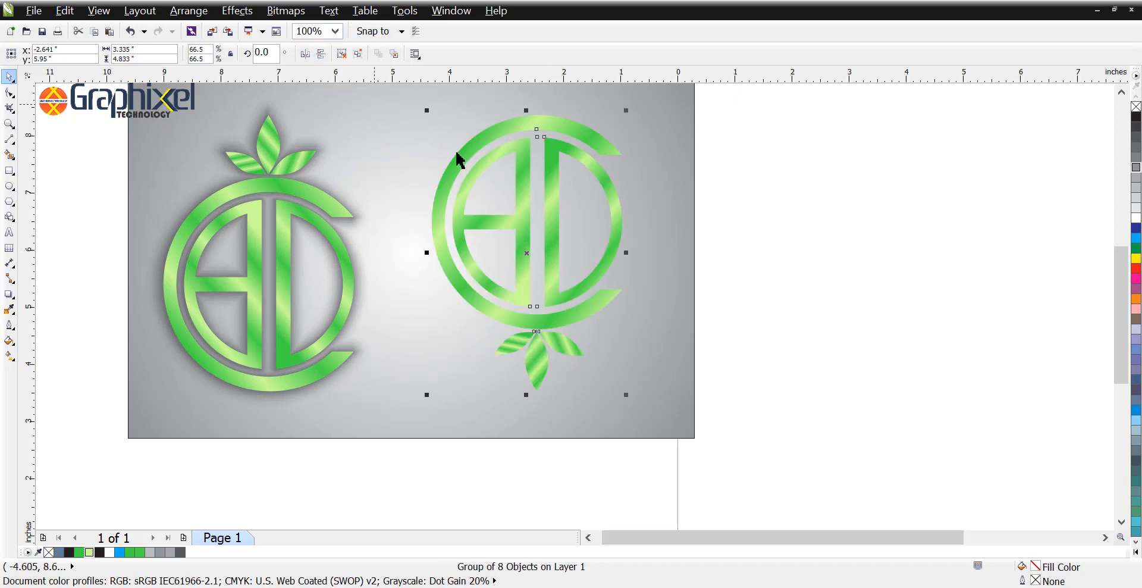
Step: Move the mirrored copy directly beneath the shadowed logo and align the two on their vertical centre line
{"action": "left_click_drag", "start_coordinate": [535, 115], "coordinate": [262, 405]}
{"action": "left_click", "coordinate": [273, 382], "text": "shift"}
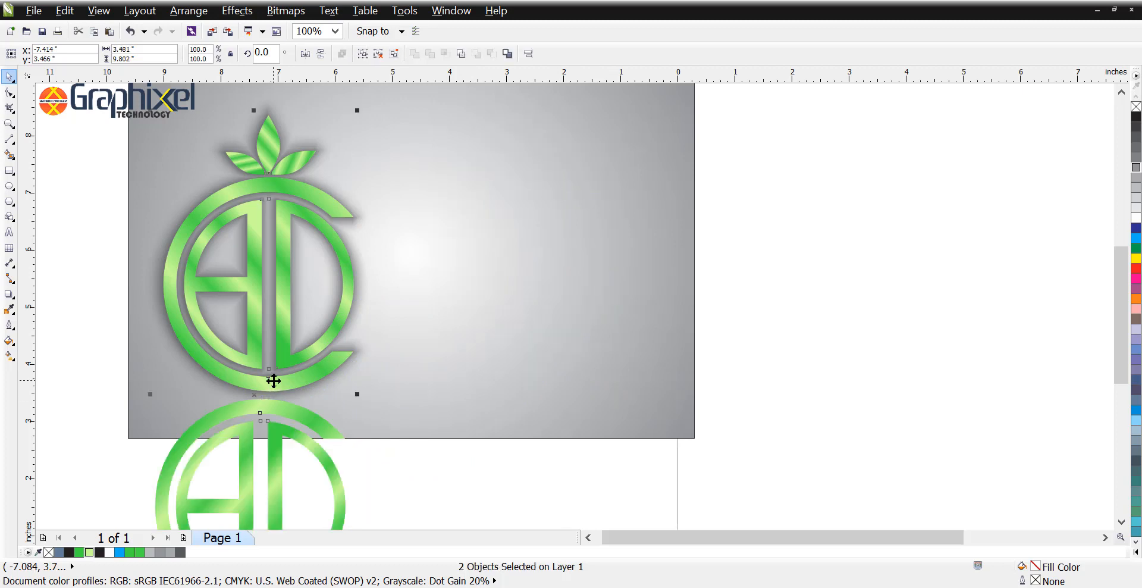
{"action": "key", "text": "c"}
{"action": "key", "text": "Escape"}
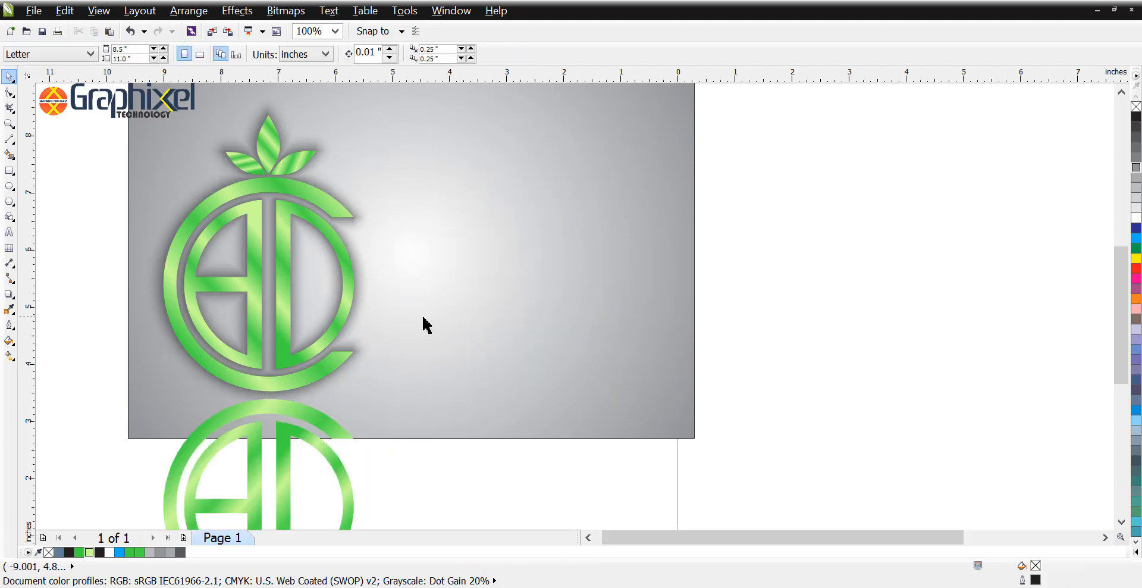
Step: Shift the shadowed logo and its mirrored copy slightly upward together on the grey rectangle
{"action": "scroll", "coordinate": [495, 318], "scroll_direction": "down", "scroll_amount": 2}
{"action": "left_click", "coordinate": [394, 345]}
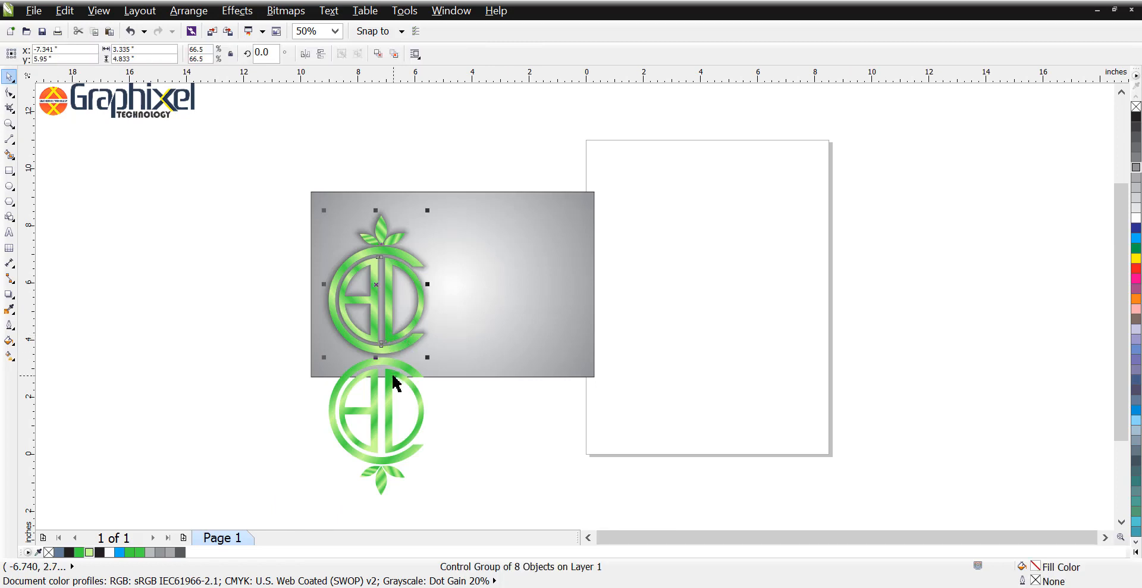
{"action": "left_click", "coordinate": [388, 382], "text": "shift"}
{"action": "left_click_drag", "start_coordinate": [387, 383], "coordinate": [383, 372]}
{"action": "key", "text": "Escape"}
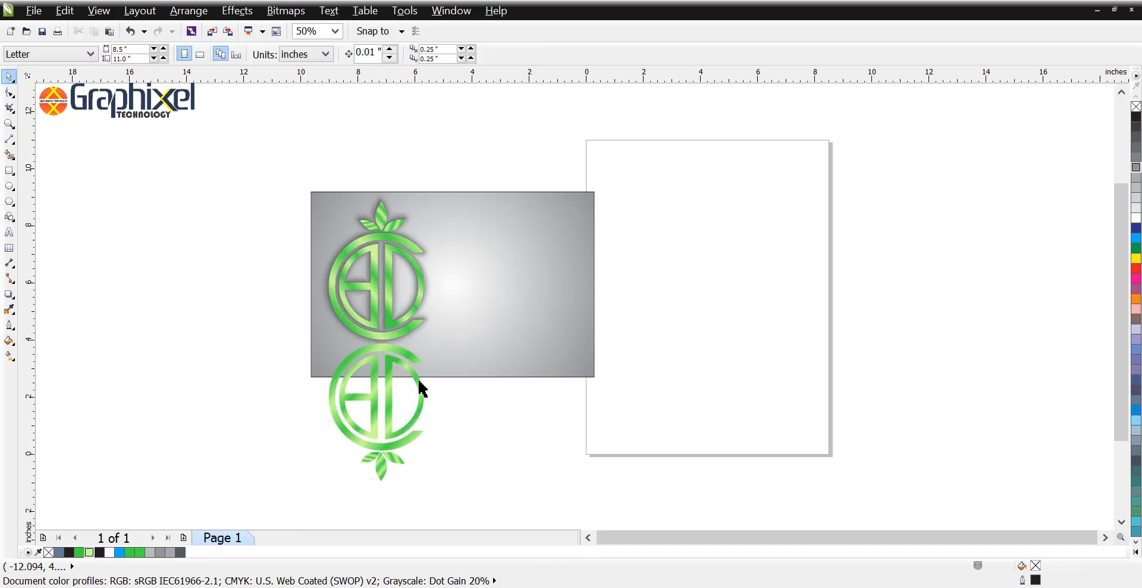
Step: Fade the mirrored copy downward into a faint reflection with a linear transparency at 270 degrees
{"action": "left_click", "coordinate": [401, 371]}
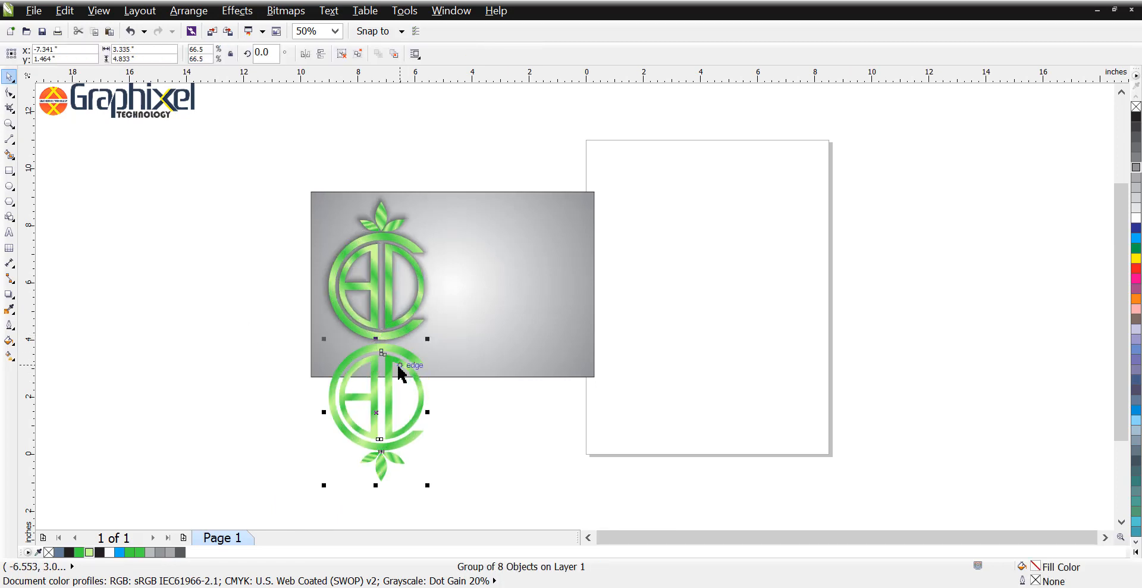
{"action": "left_click", "coordinate": [8, 298]}
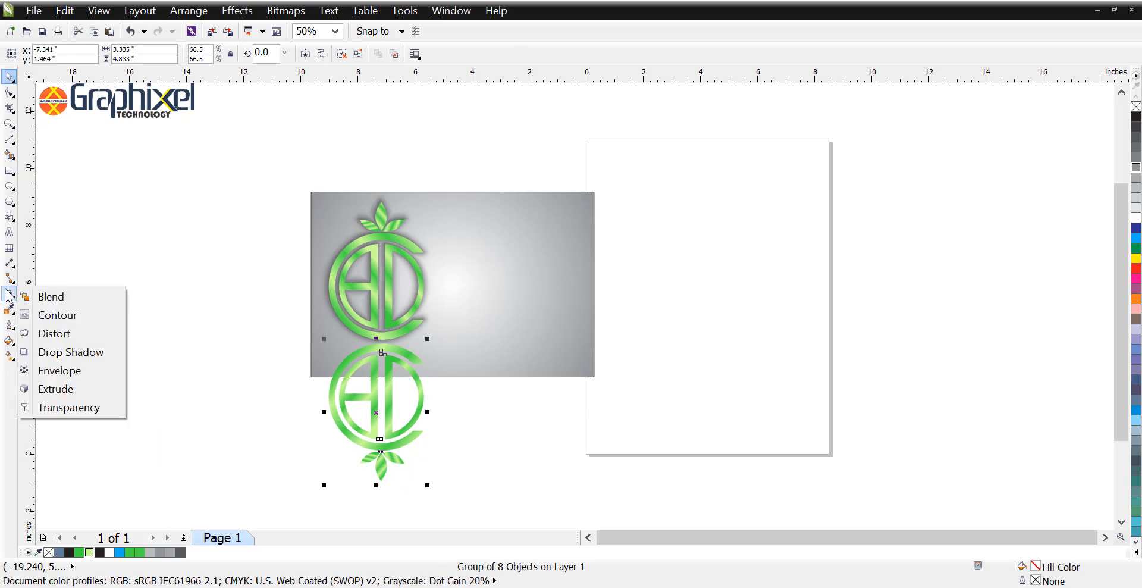
{"action": "left_click", "coordinate": [47, 408]}
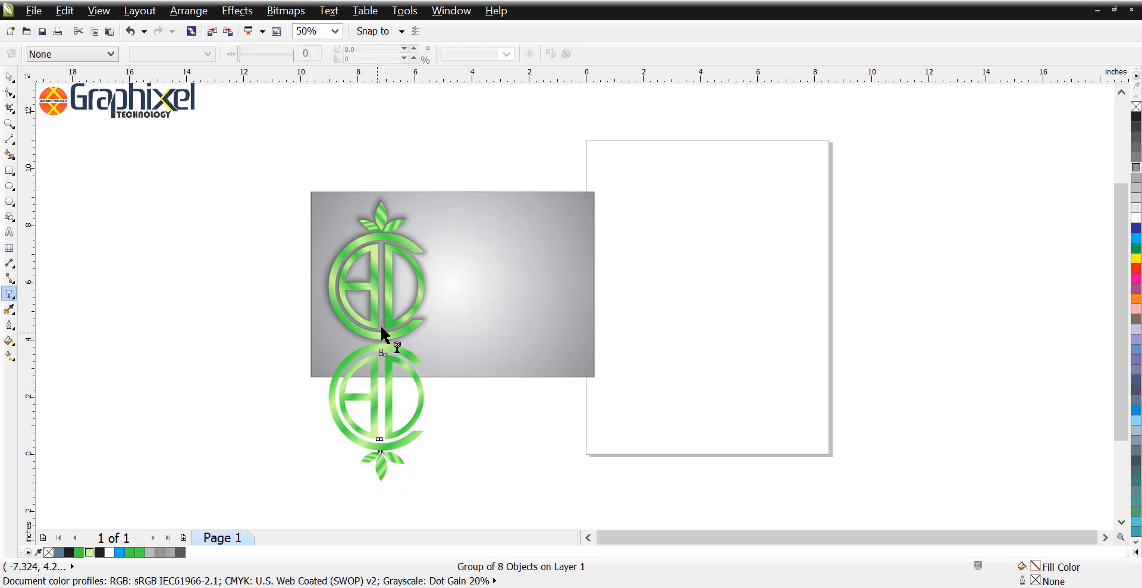
{"action": "left_click_drag", "start_coordinate": [378, 331], "coordinate": [376, 381]}
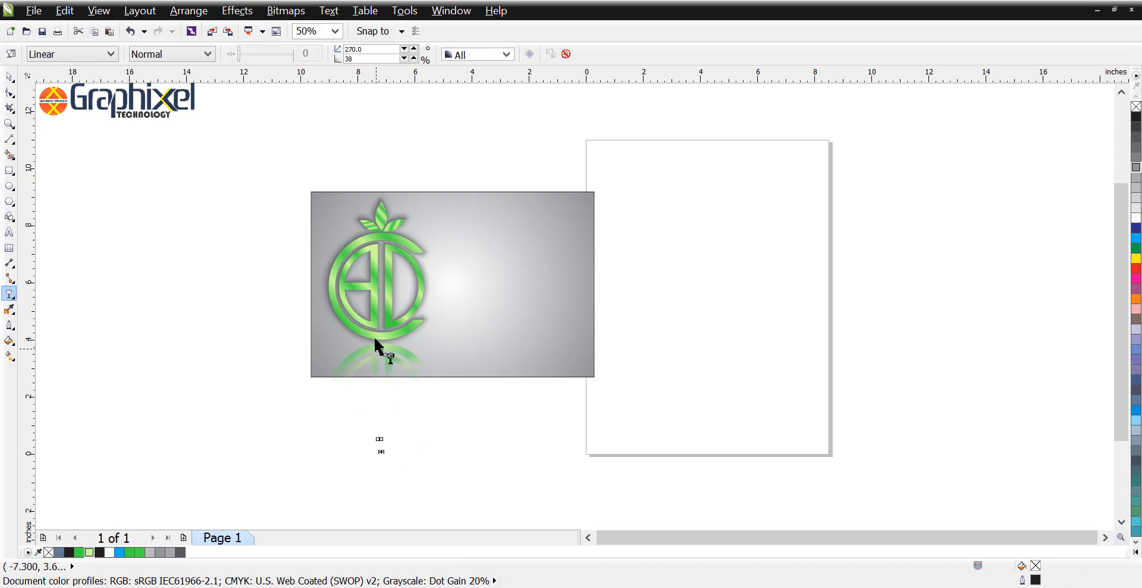
{"action": "left_click_drag", "start_coordinate": [376, 331], "coordinate": [376, 314]}
{"action": "key", "text": "space"}
{"action": "left_click", "coordinate": [276, 343]}
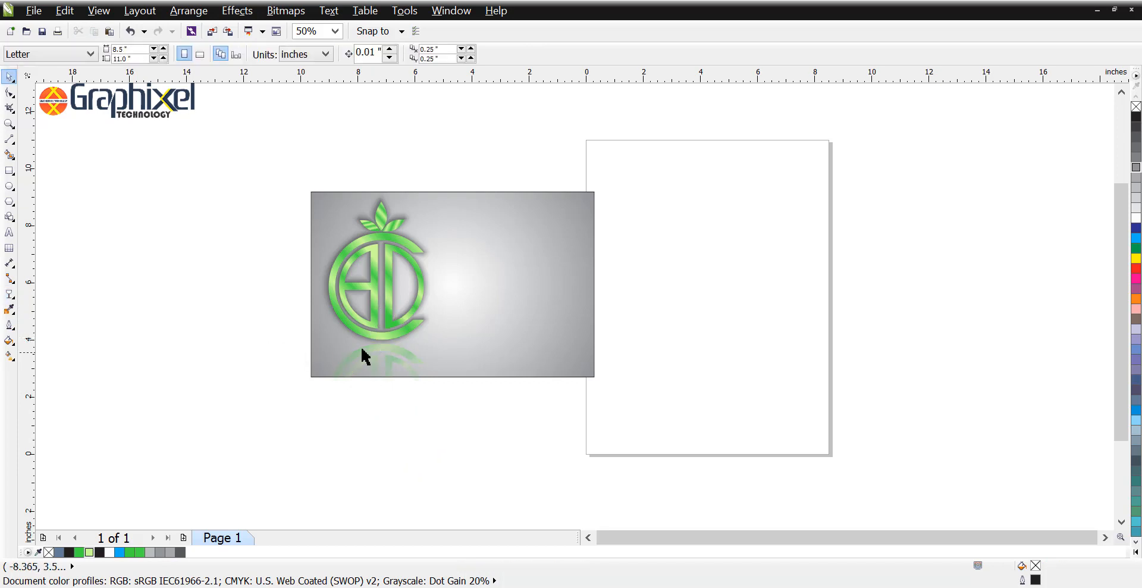
Step: PowerClip the shadowed logo and its reflection inside the grey gradient rectangle
{"action": "scroll", "coordinate": [368, 345], "scroll_direction": "up", "scroll_amount": 2}
{"action": "scroll", "coordinate": [409, 352], "scroll_direction": "down", "scroll_amount": 1}
{"action": "left_click", "coordinate": [428, 350]}
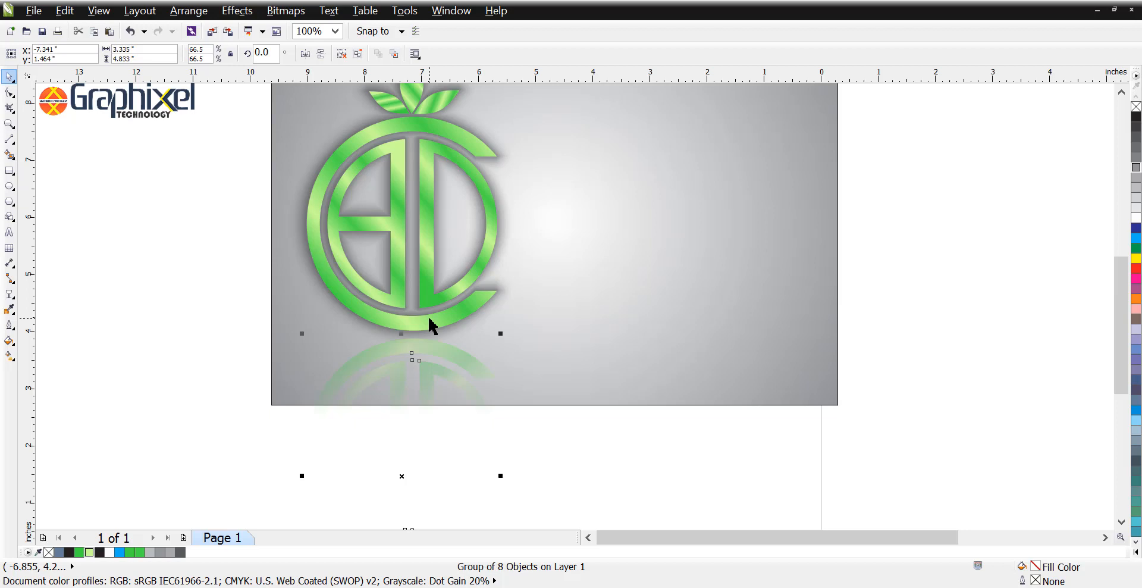
{"action": "left_click", "coordinate": [456, 320], "text": "shift"}
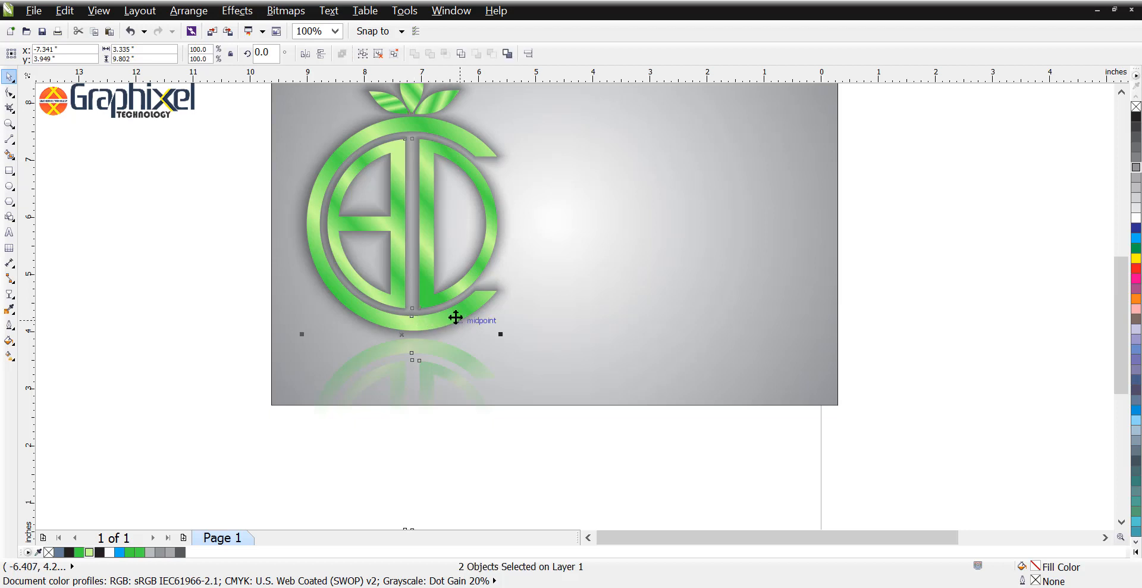
{"action": "key", "text": "super"}
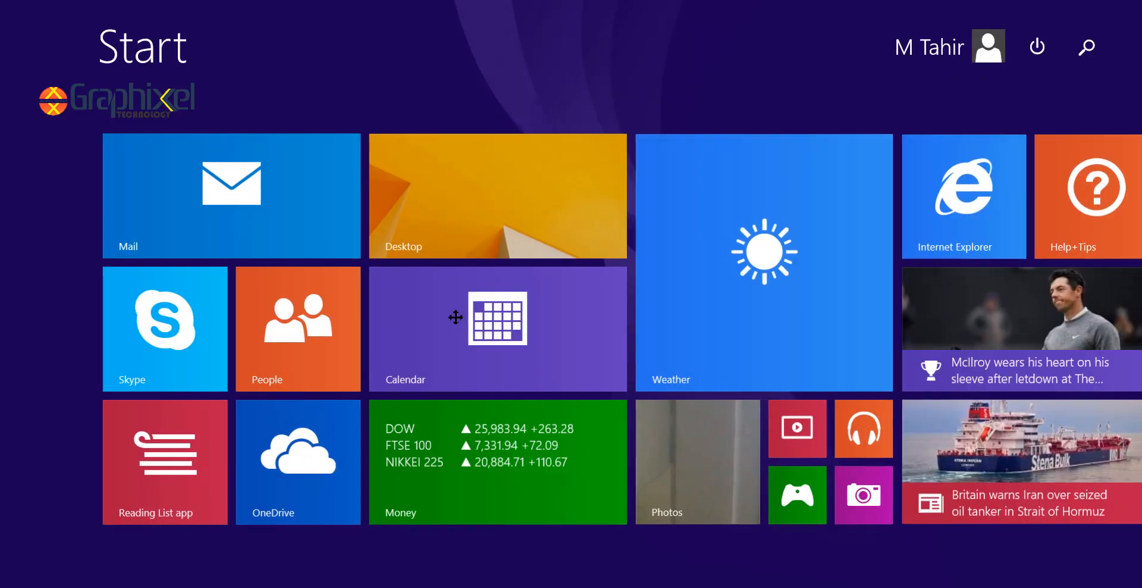
{"action": "left_click", "coordinate": [582, 209]}
{"action": "key", "text": "alt+c"}
{"action": "key", "text": "w"}
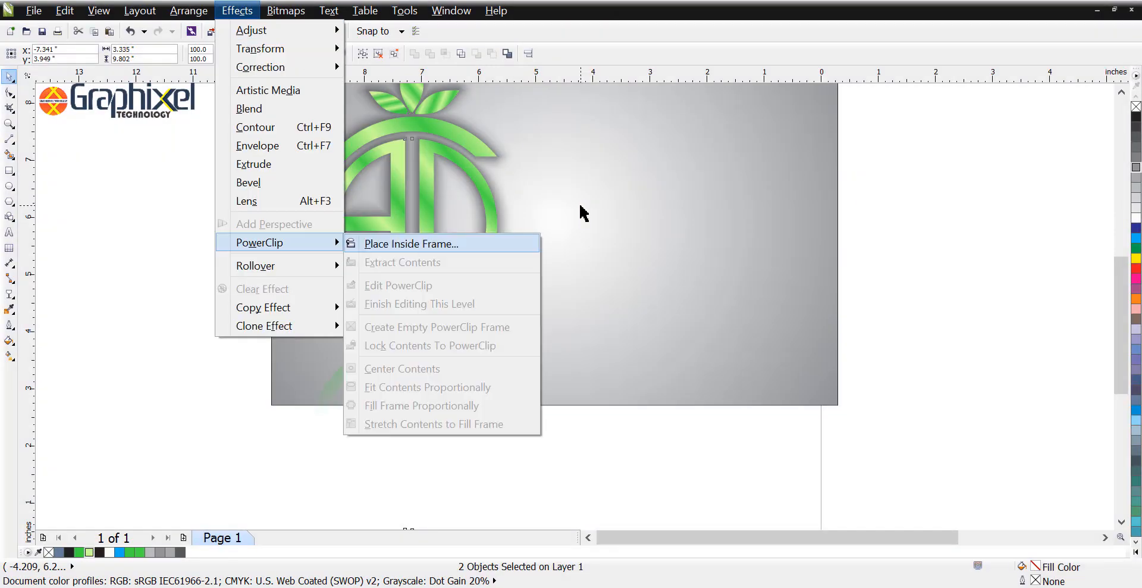
{"action": "key", "text": "p"}
{"action": "left_click", "coordinate": [716, 238]}
{"action": "key", "text": "Escape"}
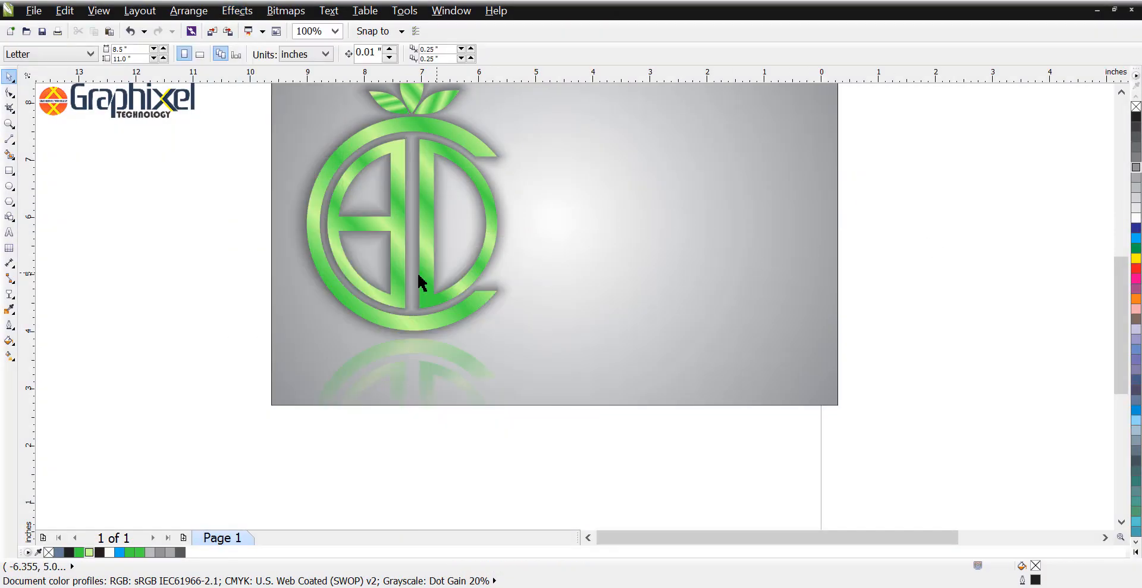
Step: Change the outer colour of the rectangle's radial fill to dark grey
{"action": "scroll", "coordinate": [393, 355], "scroll_direction": "down", "scroll_amount": 2}
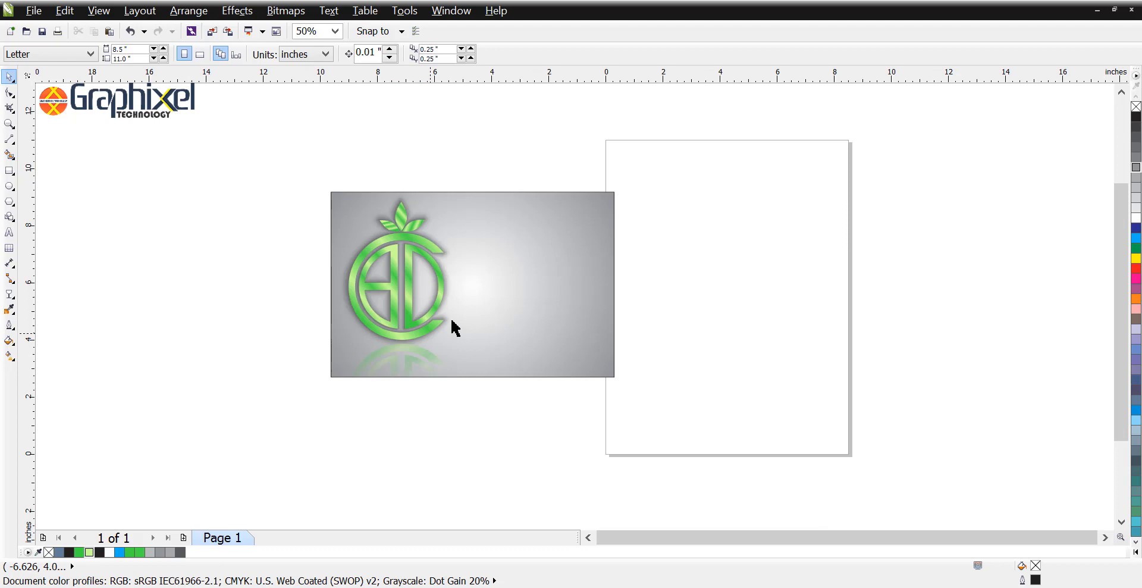
{"action": "left_click", "coordinate": [472, 294]}
{"action": "left_click", "coordinate": [9, 355]}
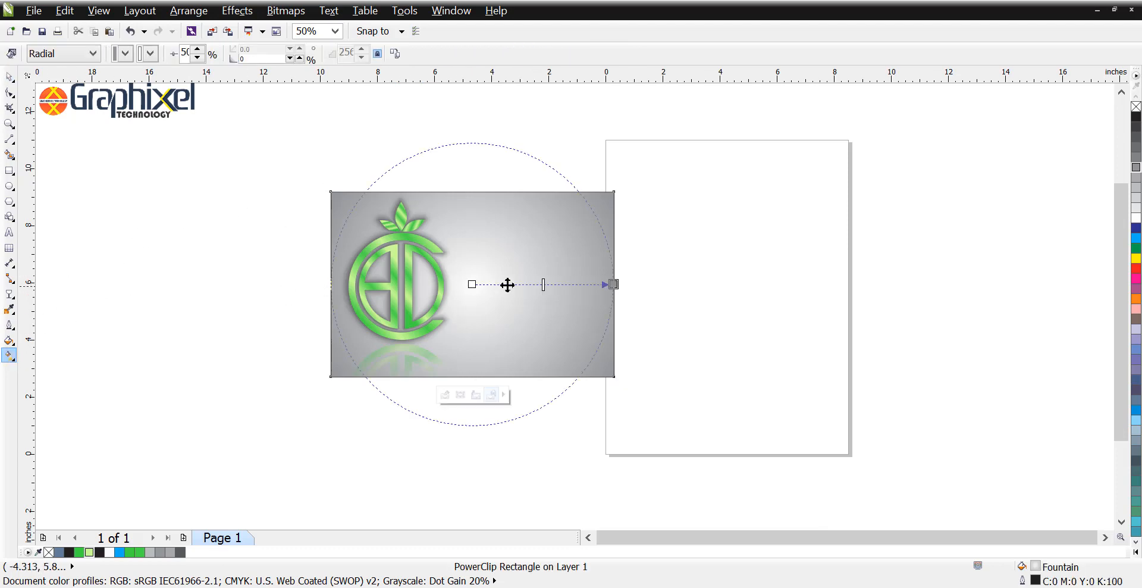
{"action": "left_click", "coordinate": [1136, 156]}
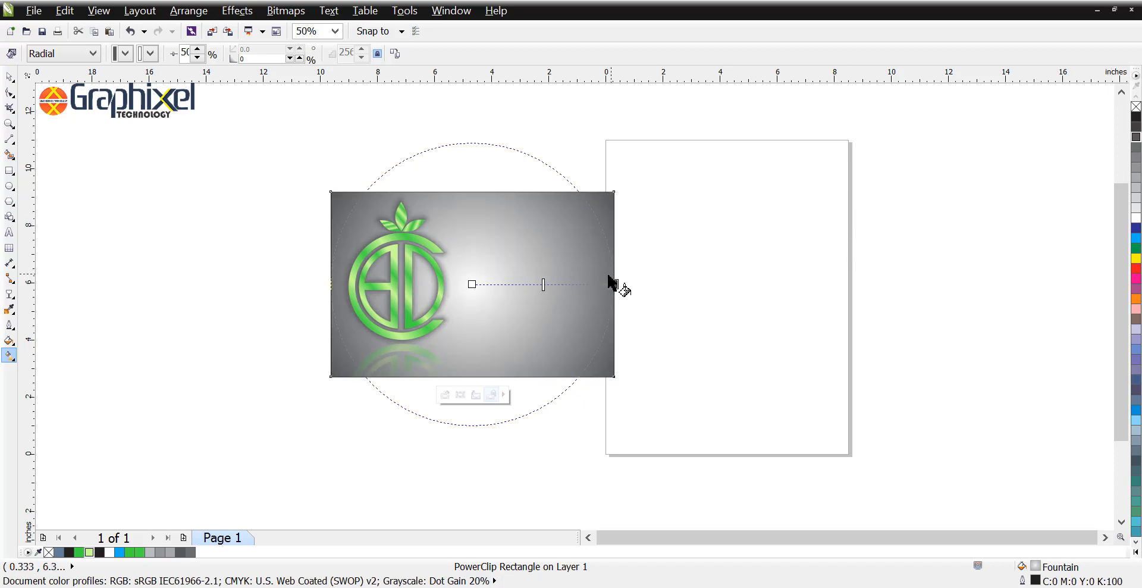
Step: Try a light grey centre and lighter outer greys for the rectangle's radial fill
{"action": "key", "text": "space"}
{"action": "left_click", "coordinate": [806, 271]}
{"action": "left_click", "coordinate": [479, 291]}
{"action": "key", "text": "space"}
{"action": "left_click", "coordinate": [1136, 199]}
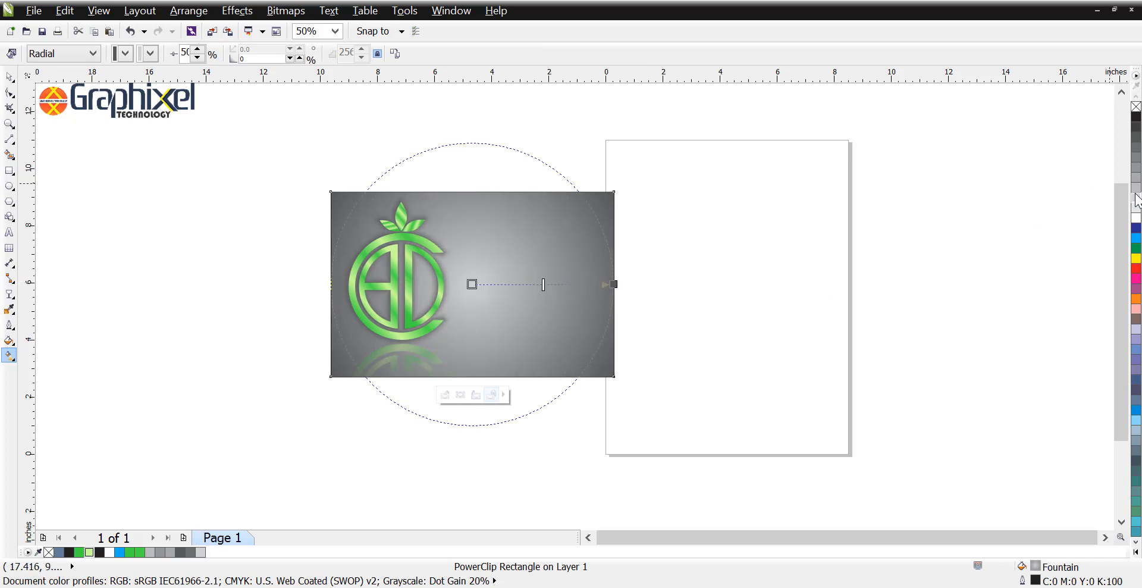
{"action": "left_click", "coordinate": [615, 285]}
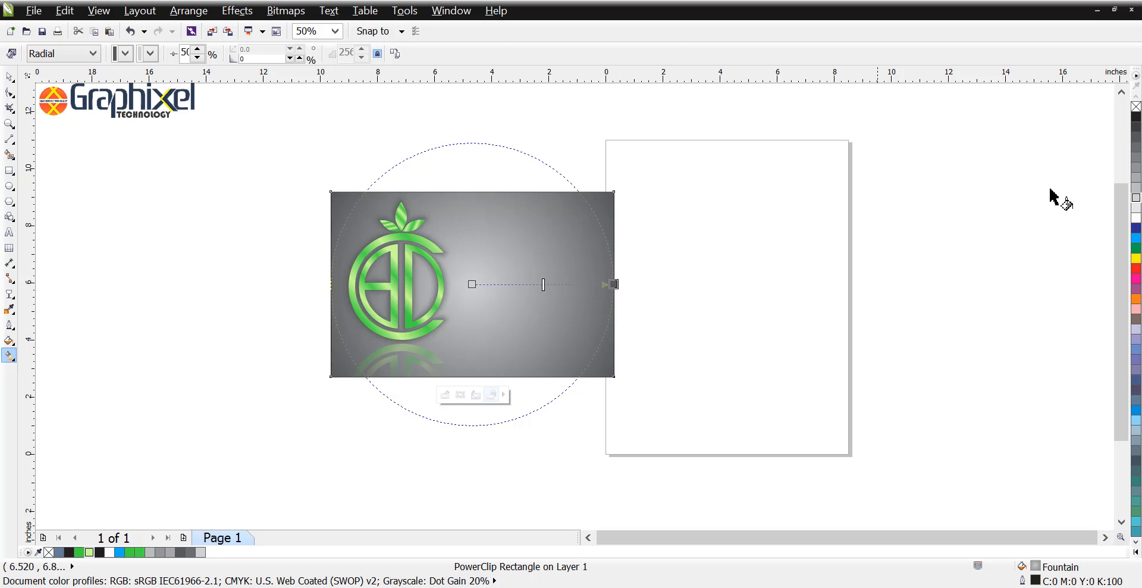
{"action": "left_click", "coordinate": [1136, 157]}
{"action": "left_click", "coordinate": [1136, 146]}
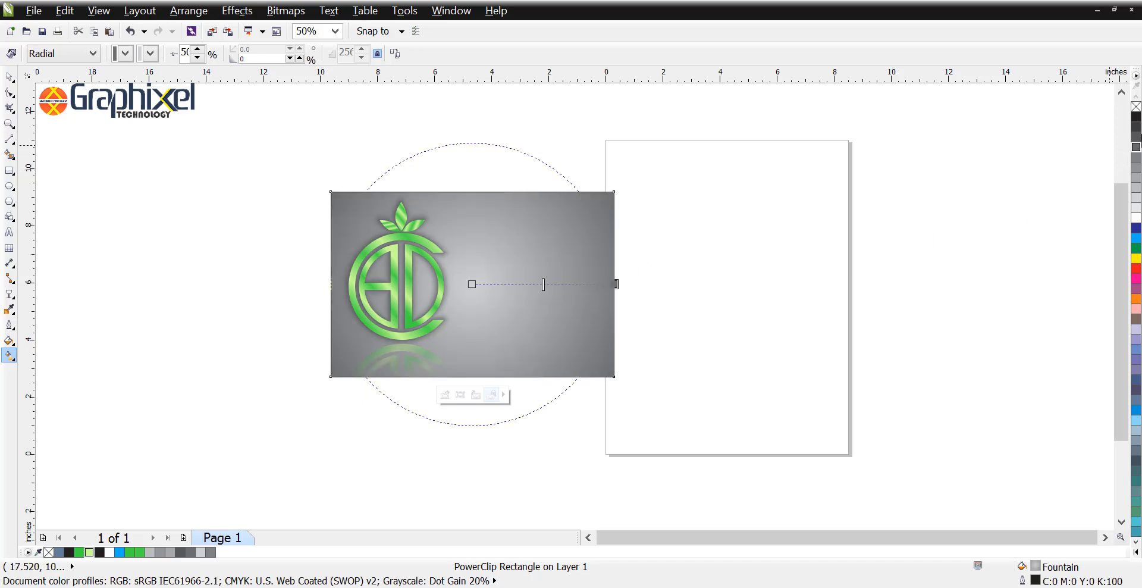
Step: Set the centre colour of the rectangle's radial fill to a medium grey
{"action": "left_click", "coordinate": [472, 284]}
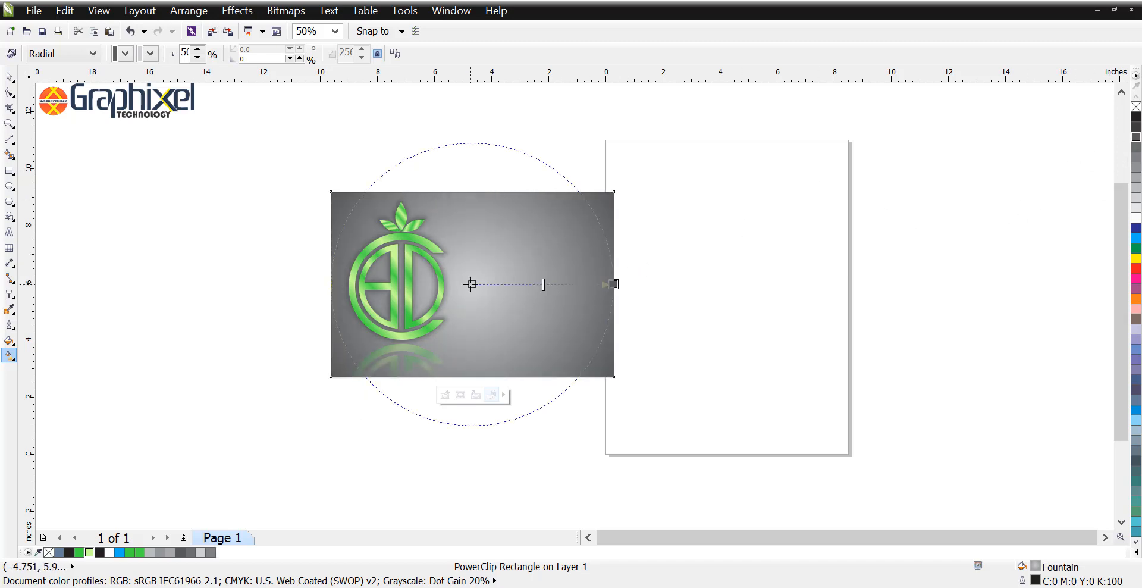
{"action": "left_click", "coordinate": [1136, 168]}
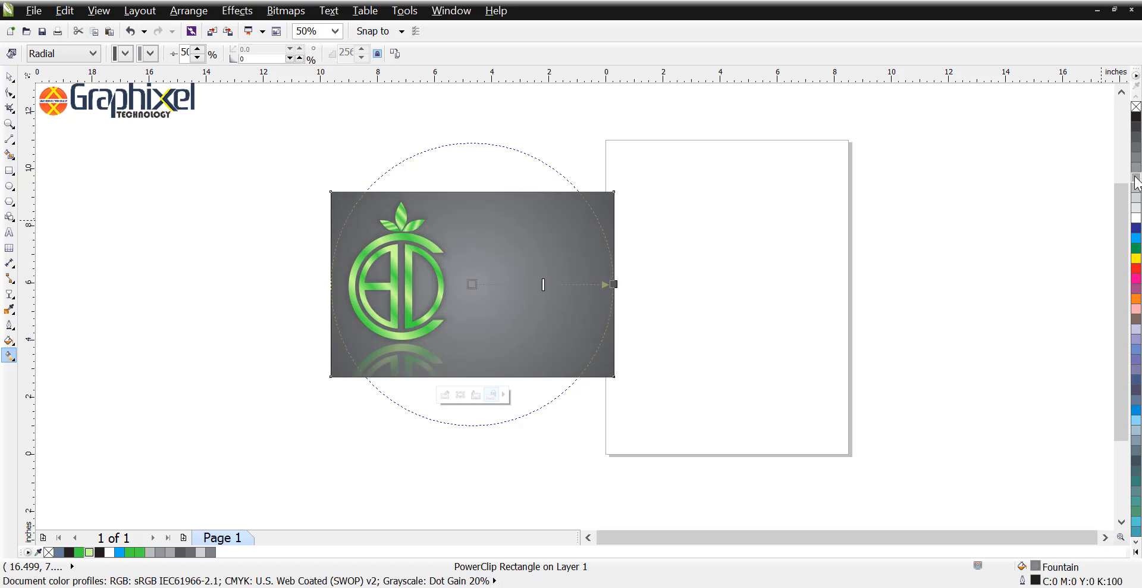
{"action": "left_click", "coordinate": [1136, 179]}
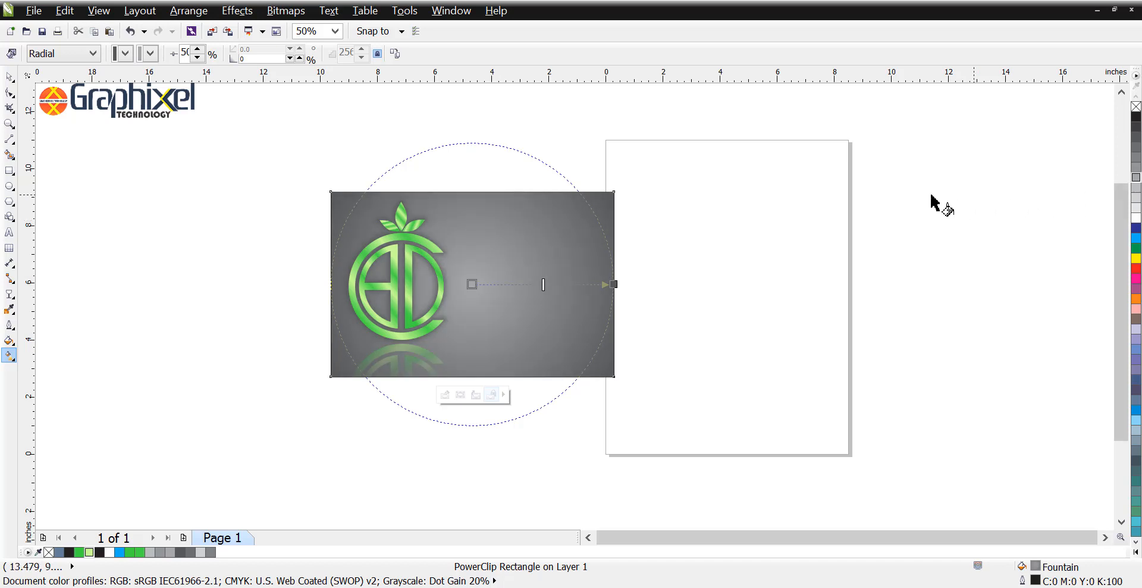
{"action": "key", "text": "space"}
{"action": "key", "text": "Escape"}
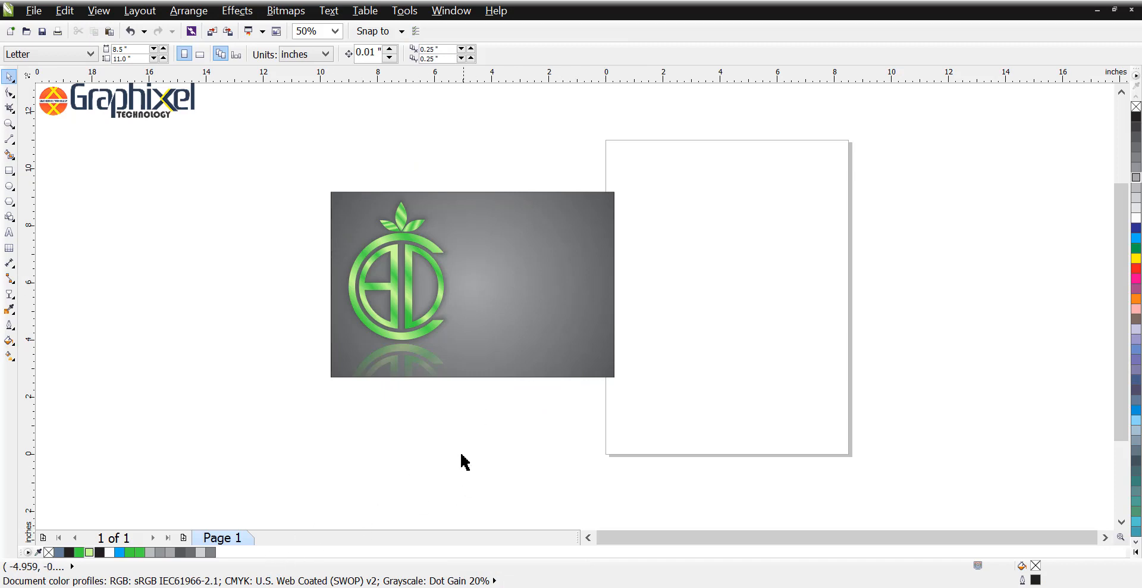
Step: Add the three-line artistic text "LOGO", "DESIGN", "GRAPHIXEL TECHNOLOGY" in the empty area beside the rectangle
{"action": "left_click", "coordinate": [9, 232]}
{"action": "left_click", "coordinate": [199, 260]}
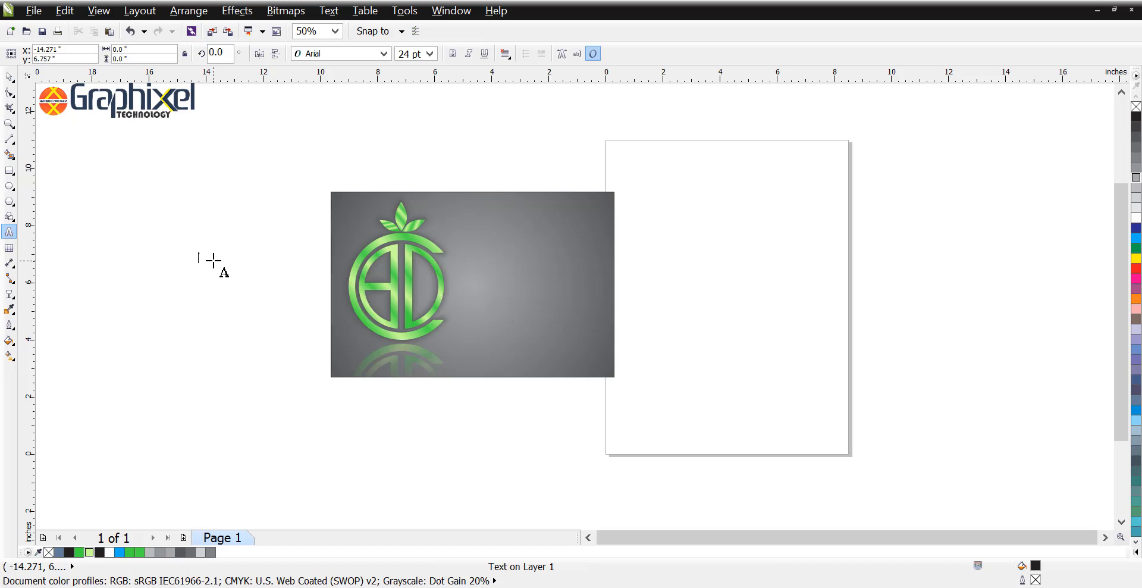
{"action": "type", "text": "LOGY"}
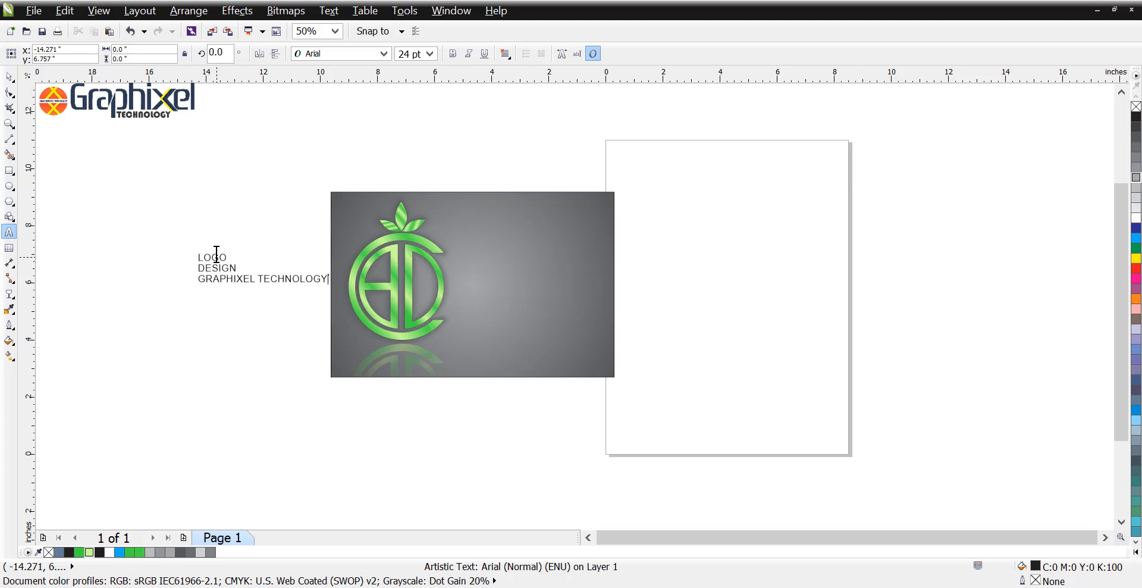
Step: Set the font size of the "GRAPHIXEL TECHNOLOGY" line to 7 pt
{"action": "left_click", "coordinate": [216, 255]}
{"action": "key", "text": "shift+Home"}
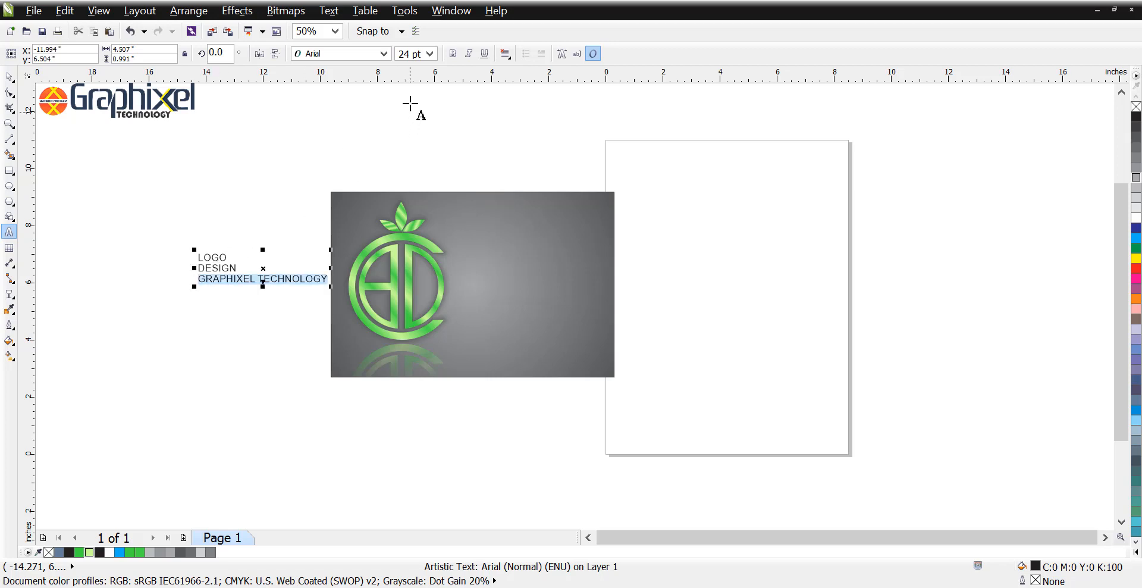
{"action": "left_click", "coordinate": [413, 54]}
{"action": "type", "text": "7"}
{"action": "key", "text": "Return"}
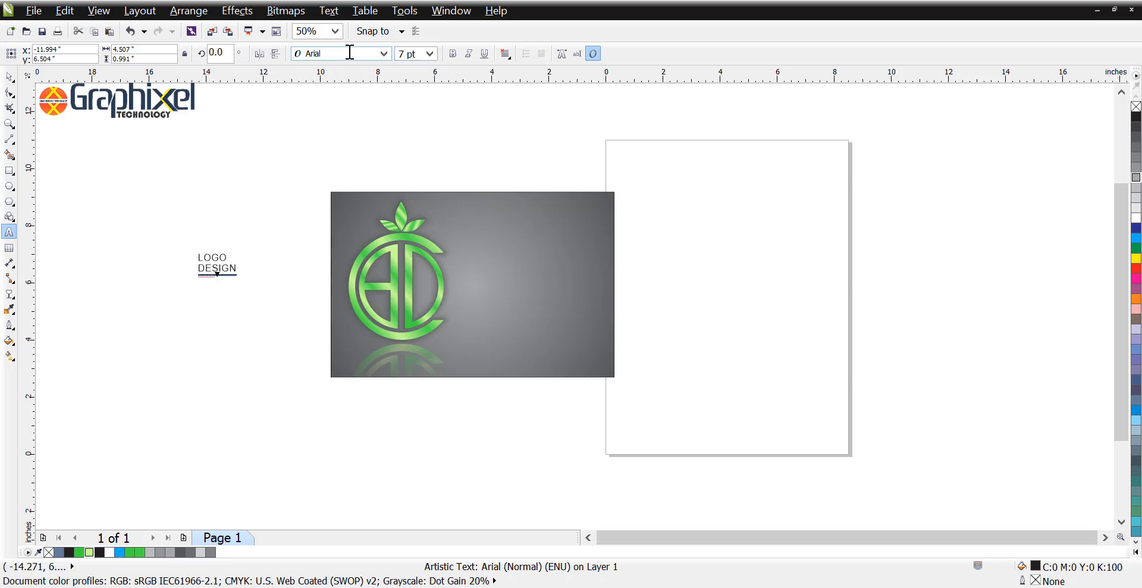
Step: Make the whole three-line text object bold
{"action": "key", "text": "ctrl+space"}
{"action": "left_click", "coordinate": [454, 55]}
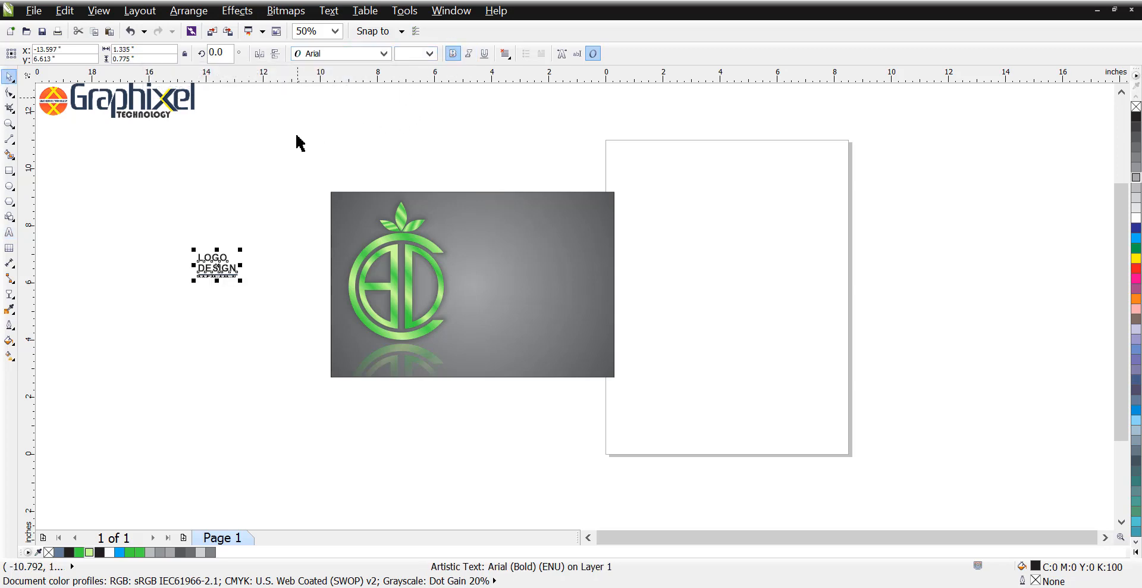
{"action": "scroll", "coordinate": [206, 299], "scroll_direction": "up", "scroll_amount": 3}
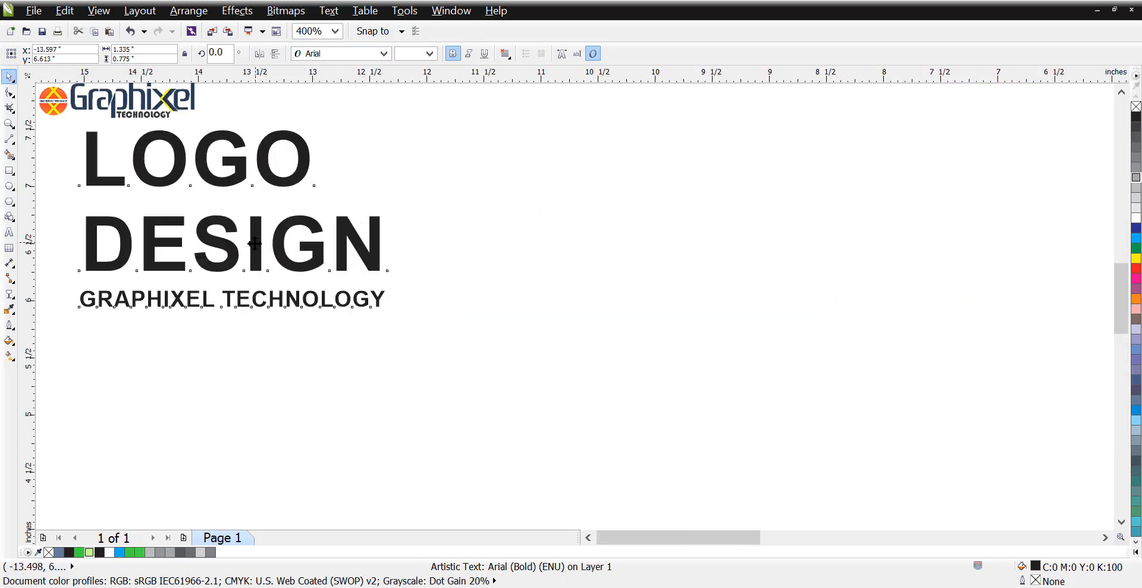
Step: Centre the text horizontally and vertically on the grey rectangle
{"action": "scroll", "coordinate": [317, 255], "scroll_direction": "down", "scroll_amount": 2}
{"action": "scroll", "coordinate": [317, 254], "scroll_direction": "down", "scroll_amount": 1}
{"action": "left_click", "coordinate": [558, 247], "text": "shift"}
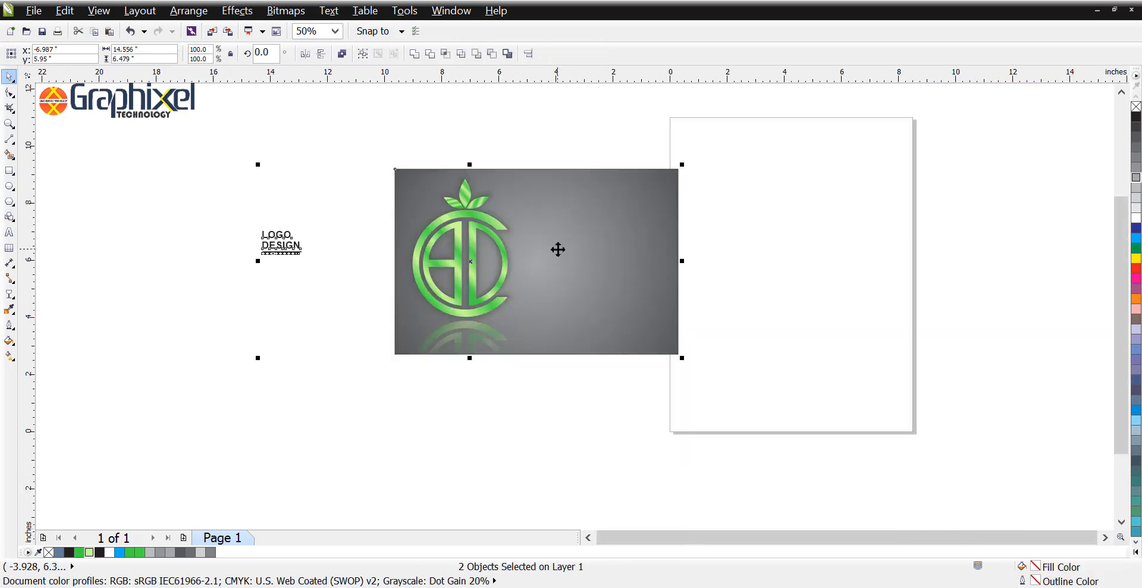
{"action": "key", "text": "c"}
{"action": "key", "text": "e"}
{"action": "left_click", "coordinate": [771, 245]}
Step: Enlarge the text proportionally to about 4.6 by 2.67 inches beside the logo and centre it vertically on the rectangle
{"action": "left_click", "coordinate": [551, 269]}
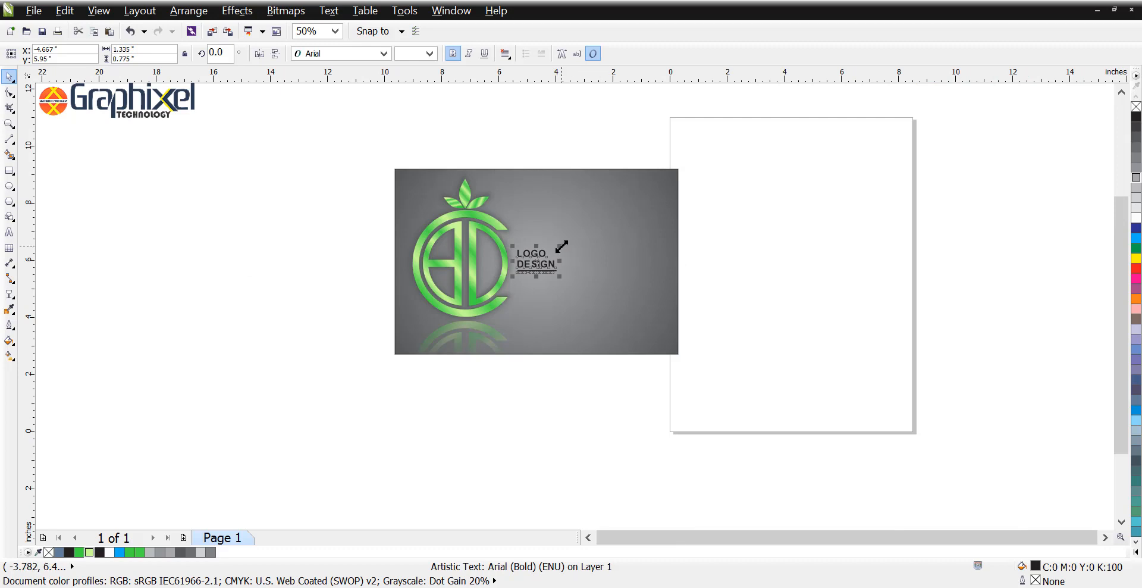
{"action": "left_click_drag", "start_coordinate": [561, 246], "coordinate": [653, 192]}
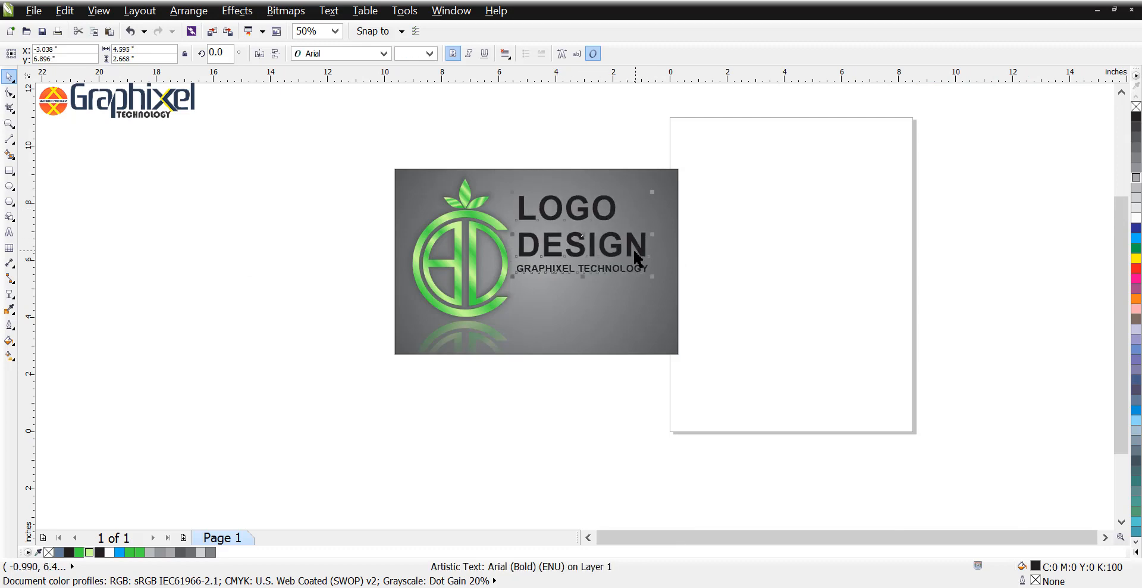
{"action": "left_click", "coordinate": [604, 298], "text": "shift"}
{"action": "key", "text": "e"}
{"action": "key", "text": "Escape"}
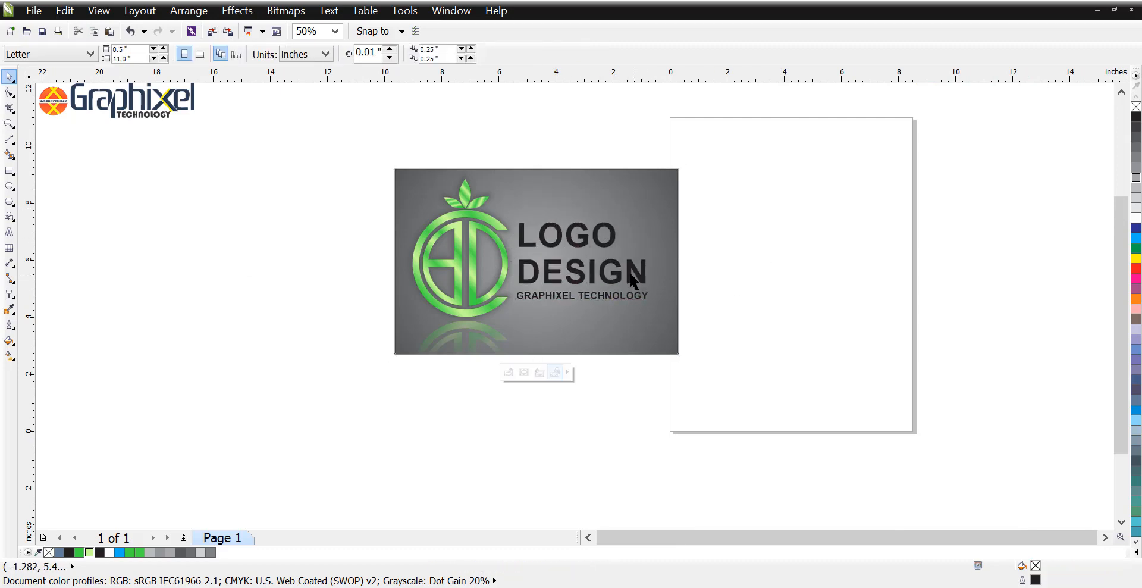
Step: Move the text block right, away from the logo, and enlarge it proportionally to about 4.9 by 2.84 inches
{"action": "left_click", "coordinate": [633, 280]}
{"action": "left_click_drag", "start_coordinate": [627, 272], "coordinate": [646, 275]}
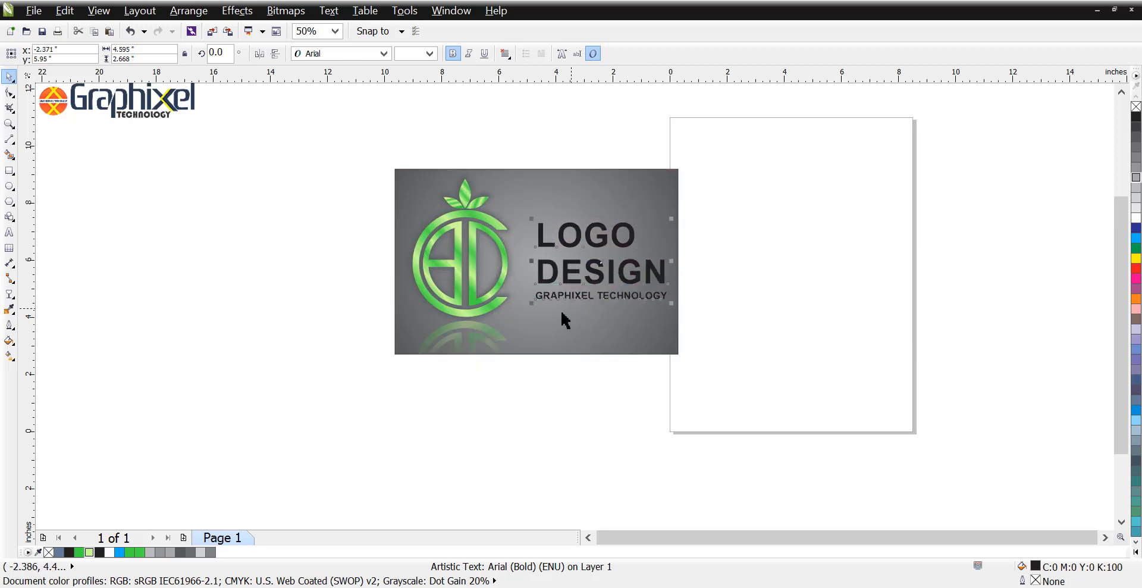
{"action": "left_click_drag", "start_coordinate": [529, 304], "coordinate": [520, 309]}
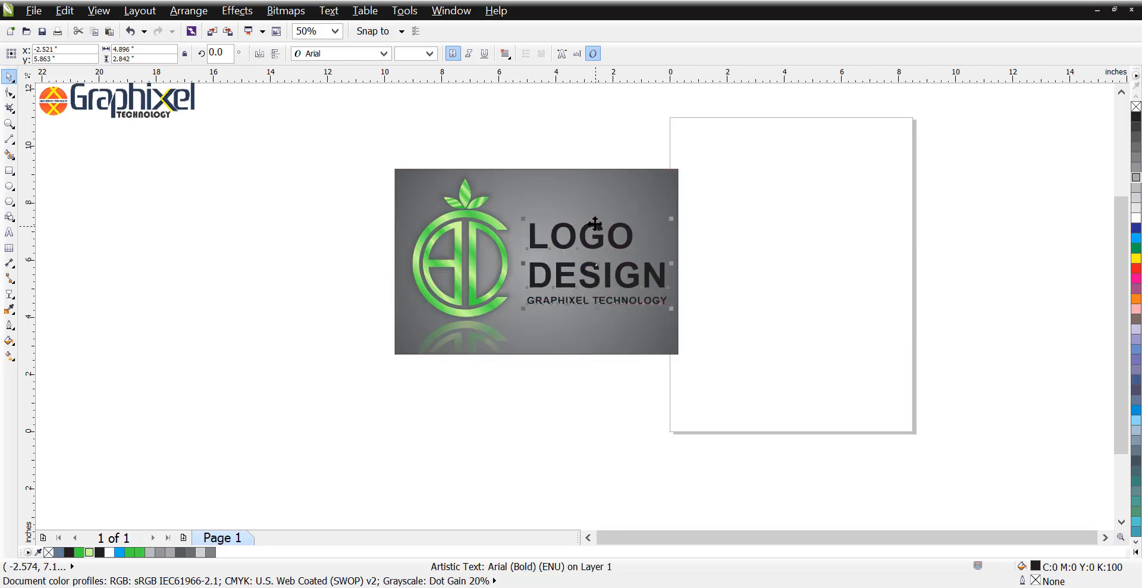
Step: Try a vertically mirrored copy of the text block directly below it, and undo it
{"action": "left_click_drag", "start_coordinate": [593, 322], "coordinate": [592, 350]}
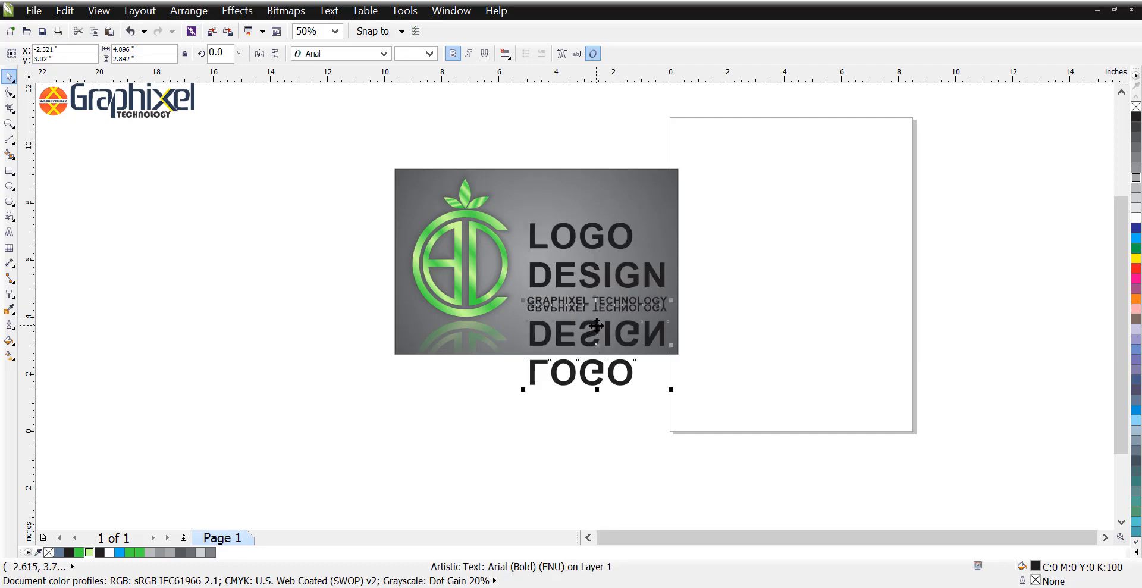
{"action": "key", "text": "ctrl+z"}
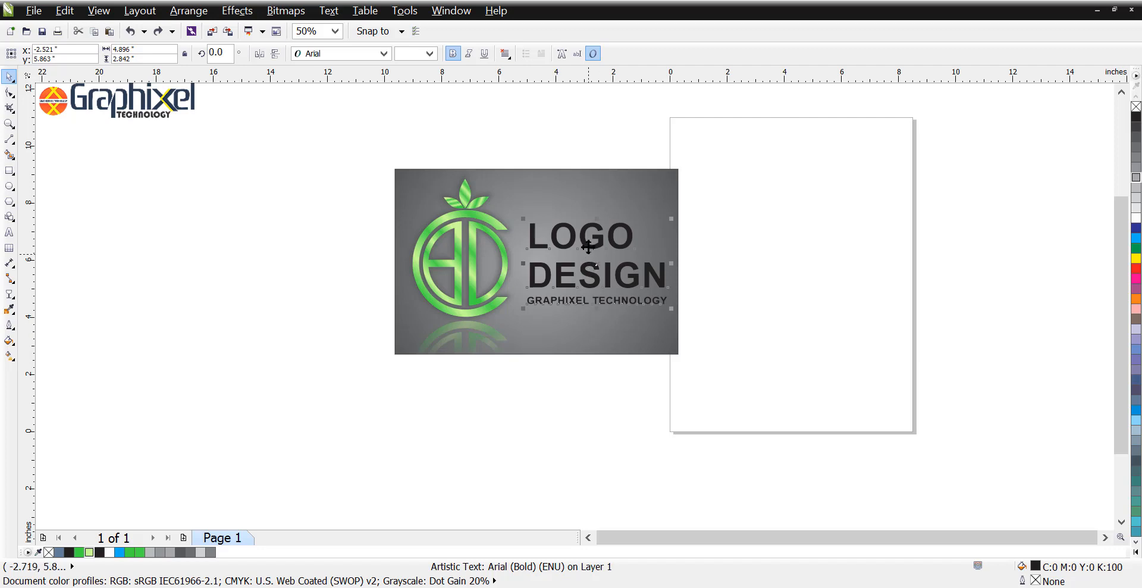
Step: Colour only the word "LOGO" in the text block with the green R68 G218 B70
{"action": "double_click", "coordinate": [630, 239]}
{"action": "left_click_drag", "start_coordinate": [630, 239], "coordinate": [528, 241]}
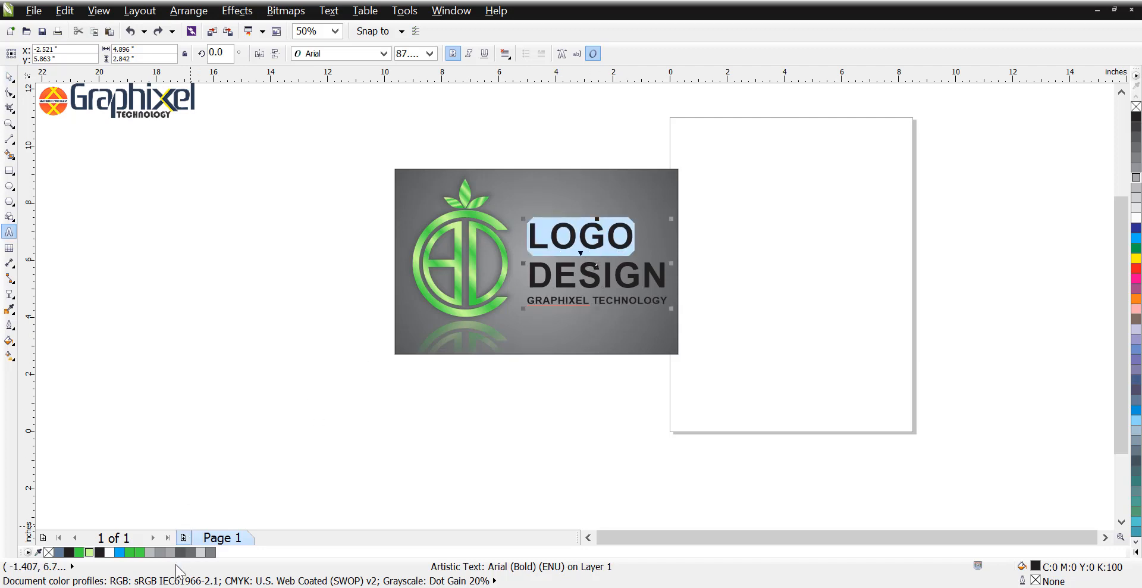
{"action": "left_click", "coordinate": [130, 552]}
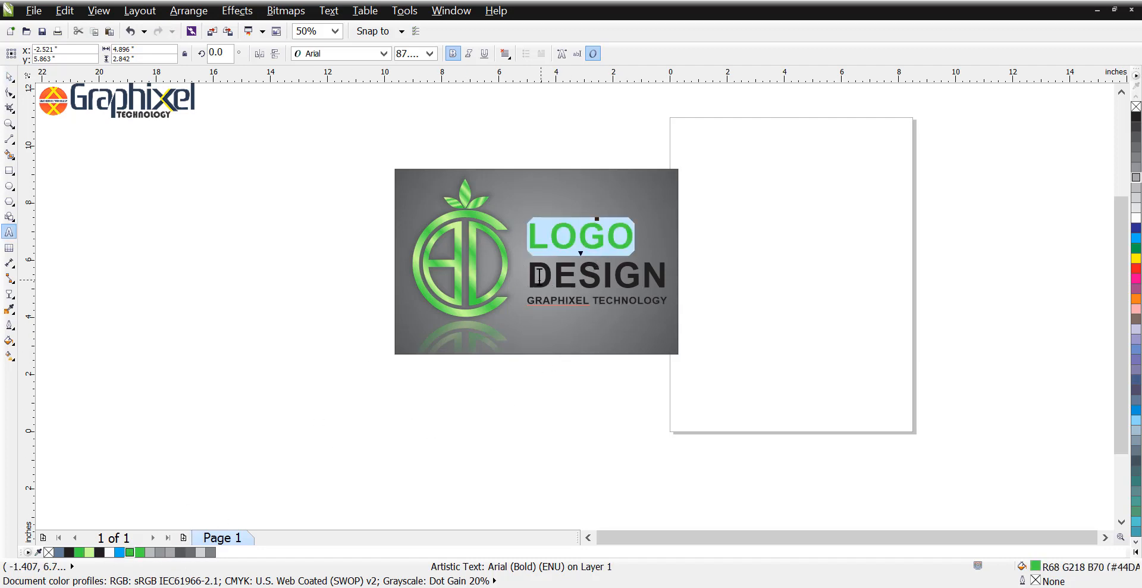
Step: Colour the word "DESIGN" light green, R204 G255 B152, and finish editing the text with nothing selected
{"action": "left_click_drag", "start_coordinate": [530, 275], "coordinate": [732, 275]}
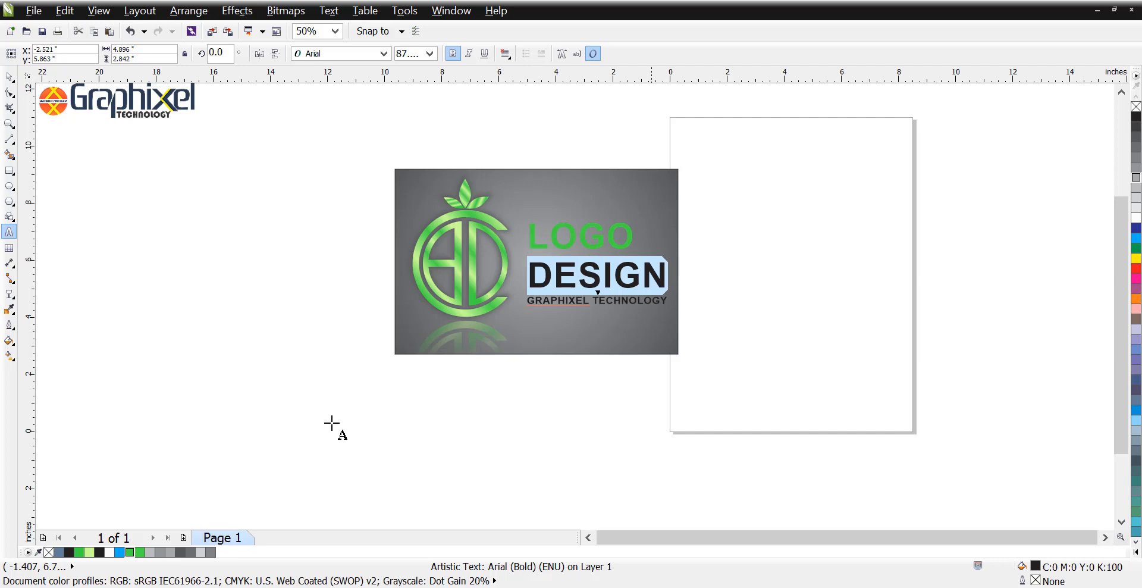
{"action": "left_click", "coordinate": [86, 553]}
{"action": "left_click_drag", "start_coordinate": [527, 302], "coordinate": [694, 309]}
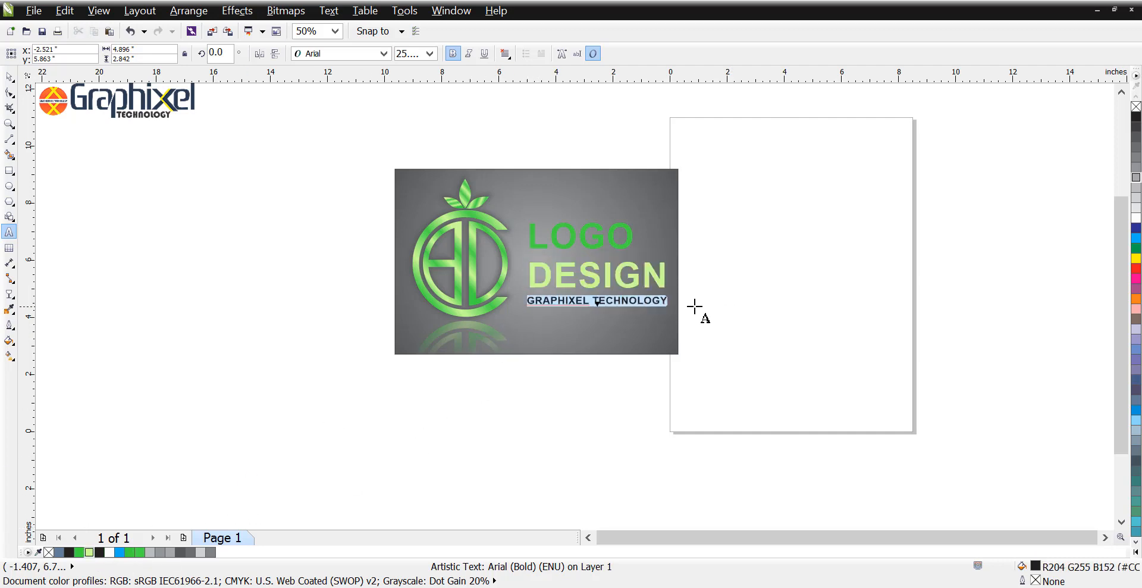
{"action": "key", "text": "ctrl+space"}
{"action": "left_click", "coordinate": [712, 265]}
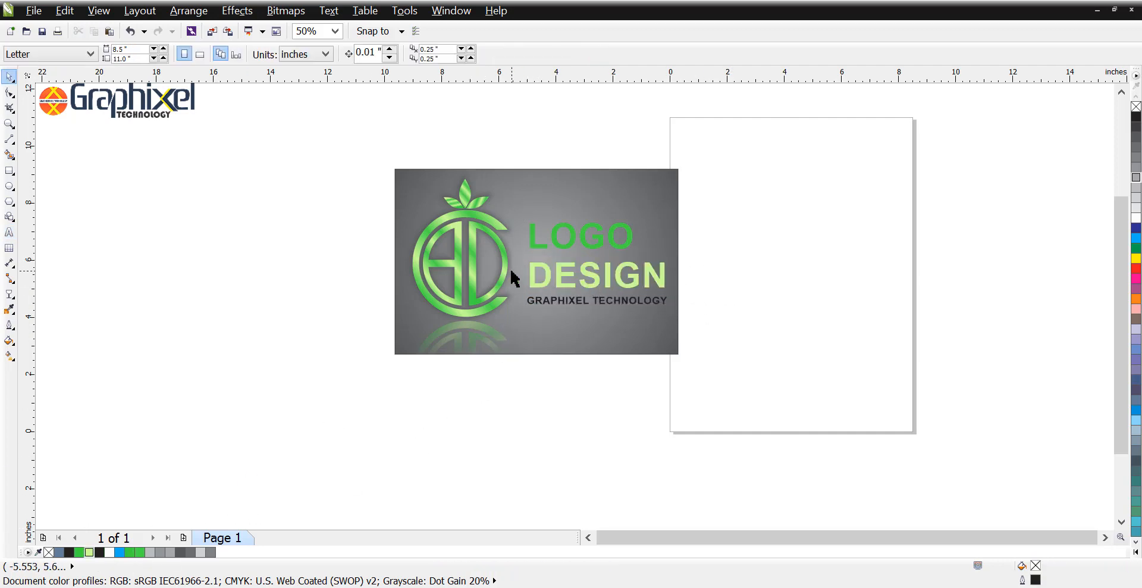
{"action": "scroll", "coordinate": [512, 277], "scroll_direction": "up", "scroll_amount": 2}
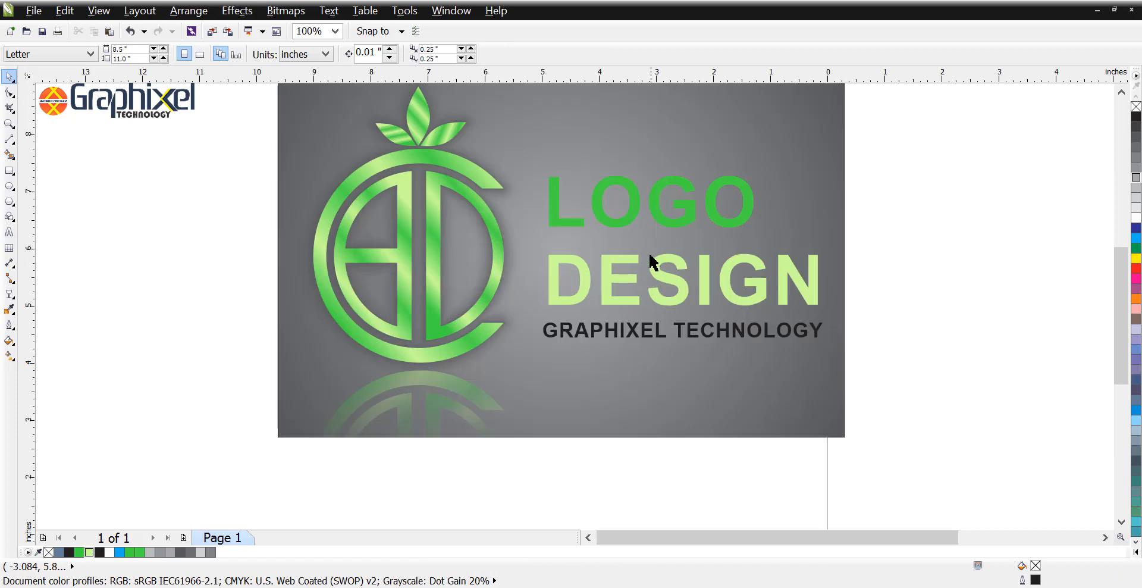
{"action": "scroll", "coordinate": [652, 264], "scroll_direction": "up", "scroll_amount": 1}
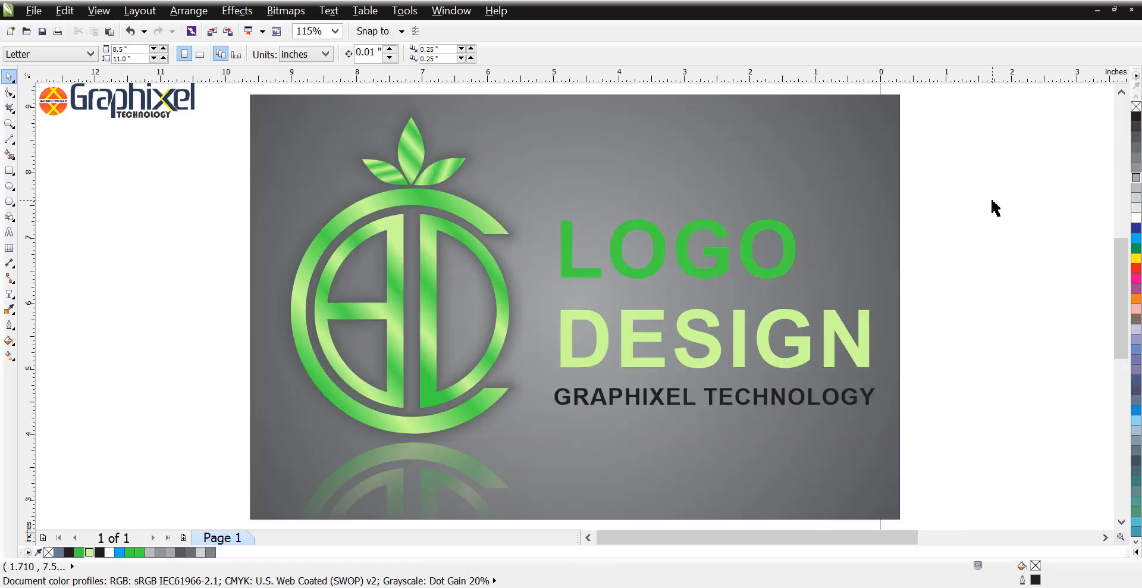